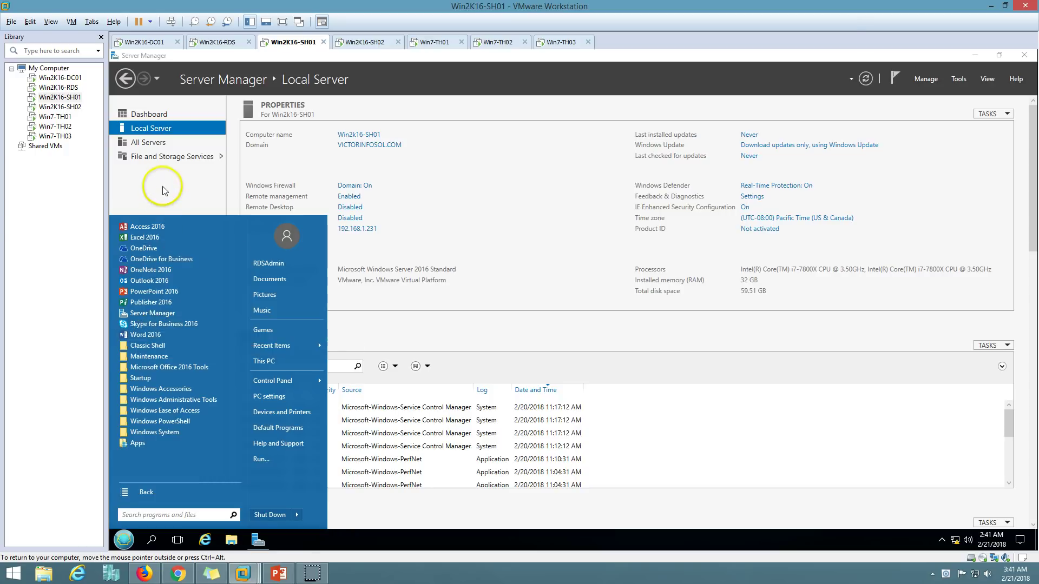
Switch to the Win2K16-SH02 virtual machine and review its list of all installed programs
left_click(368, 41)
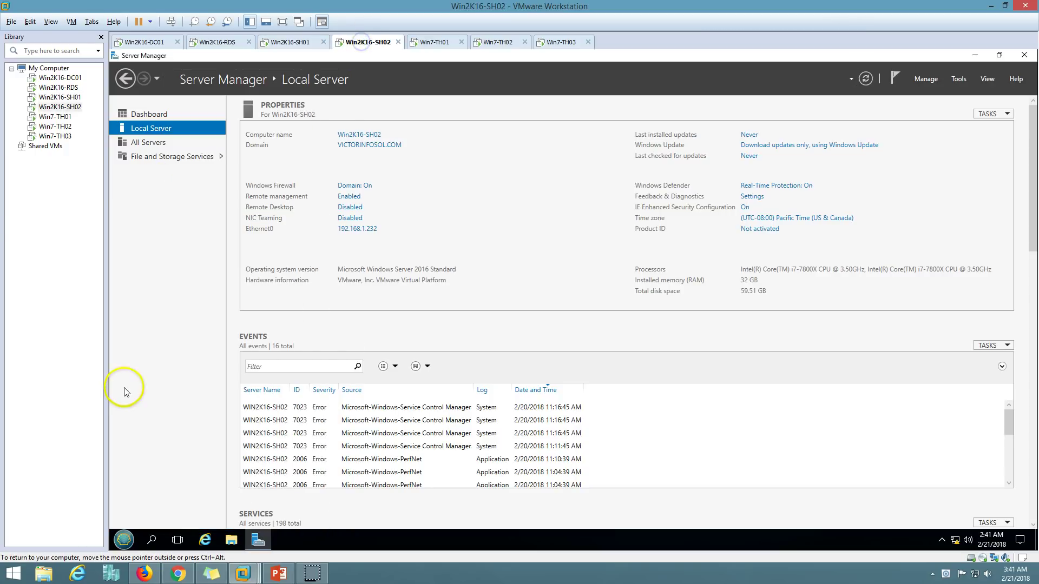
left_click(125, 540)
left_click(147, 494)
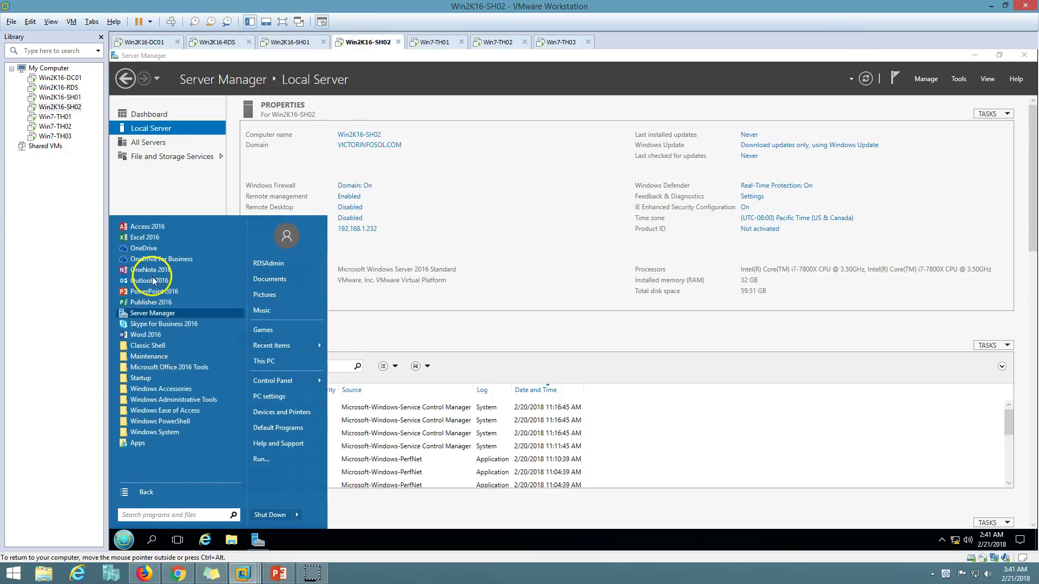
left_click(176, 181)
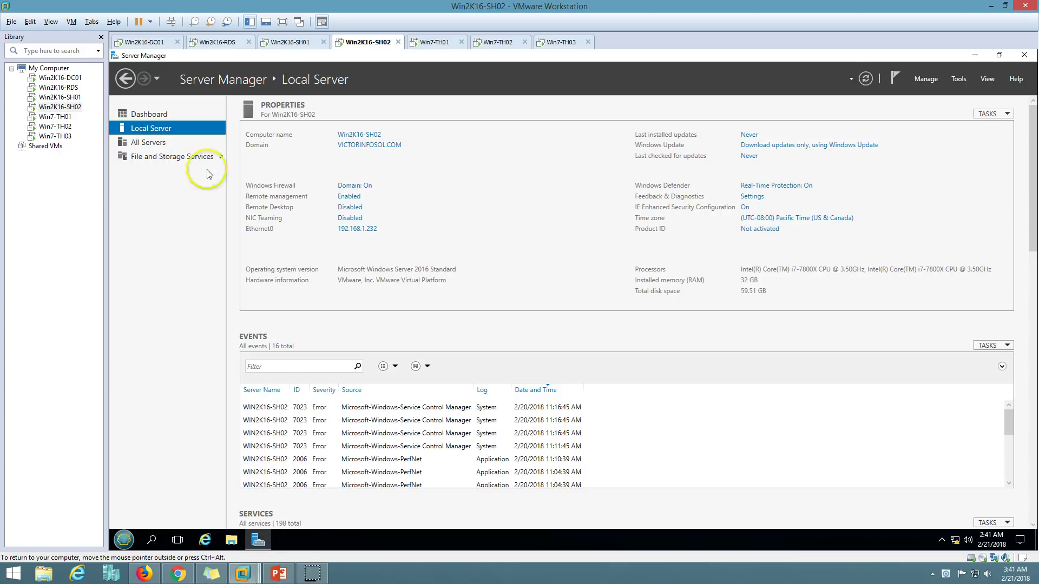
View the Start menu on the Win2K16-SH01 virtual machine and check the demo environment slide in PowerPoint
left_click(286, 47)
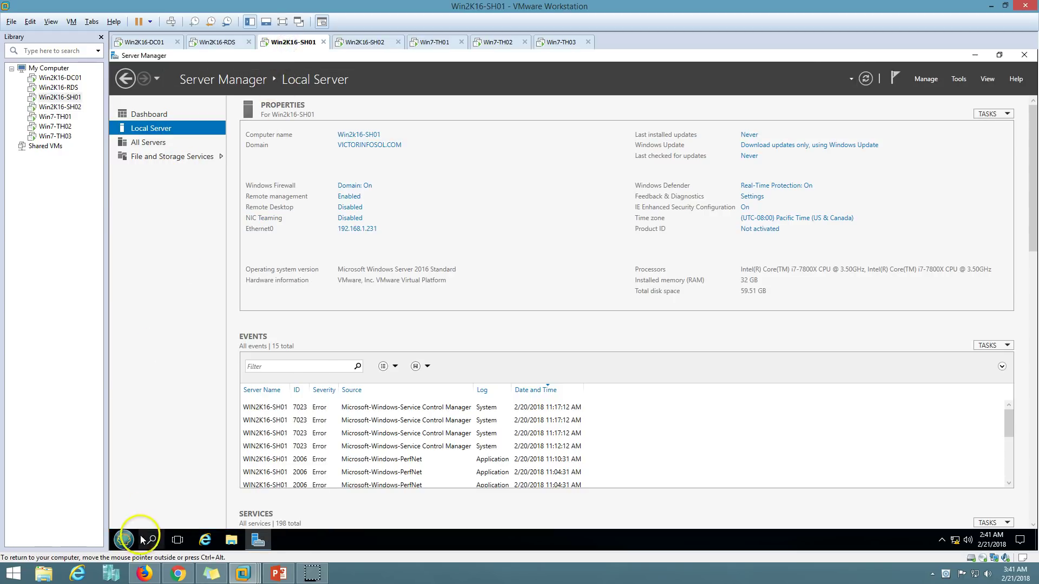
left_click(127, 543)
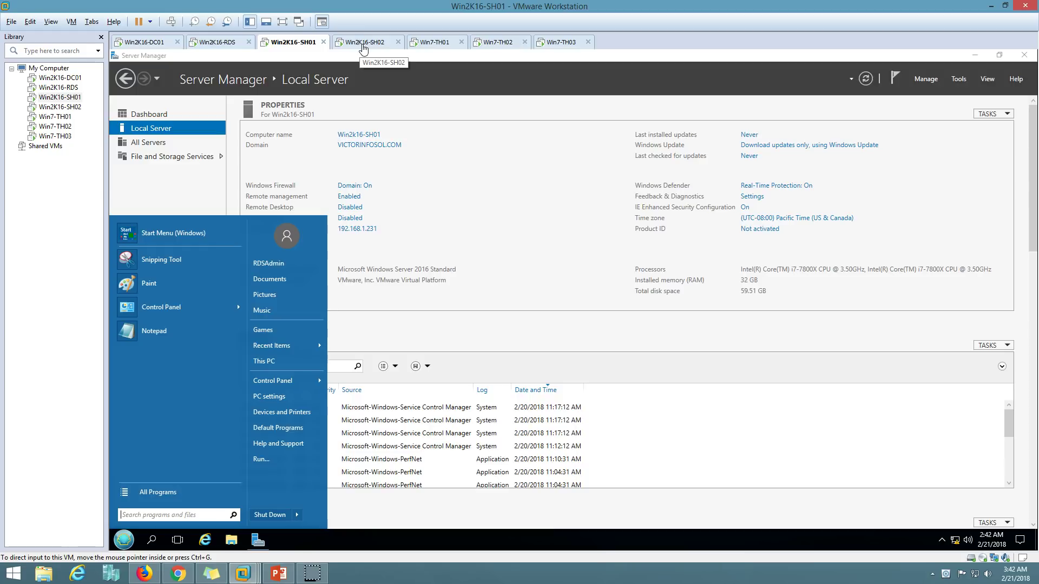
left_click(378, 329)
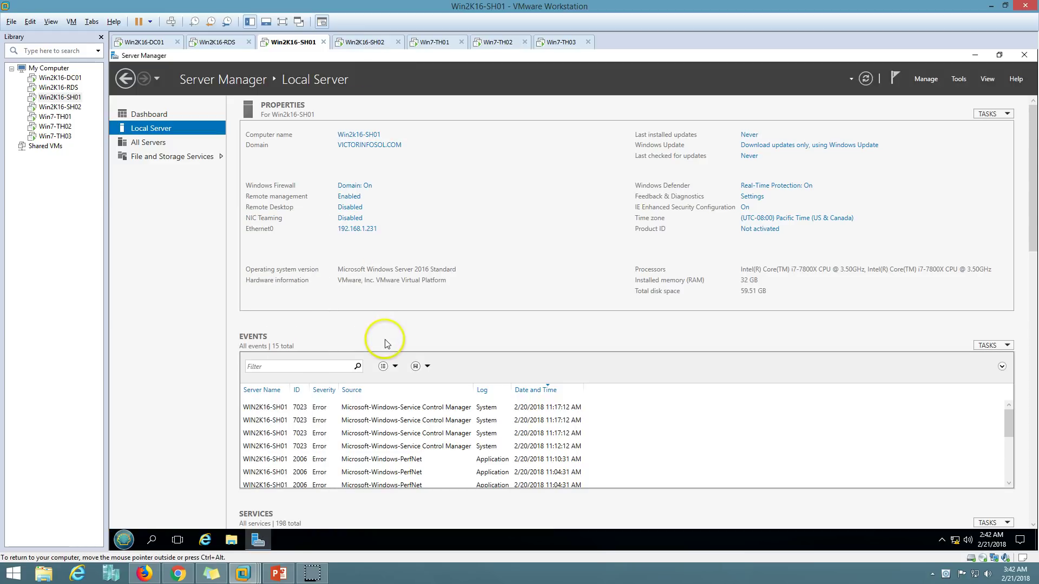
left_click(273, 577)
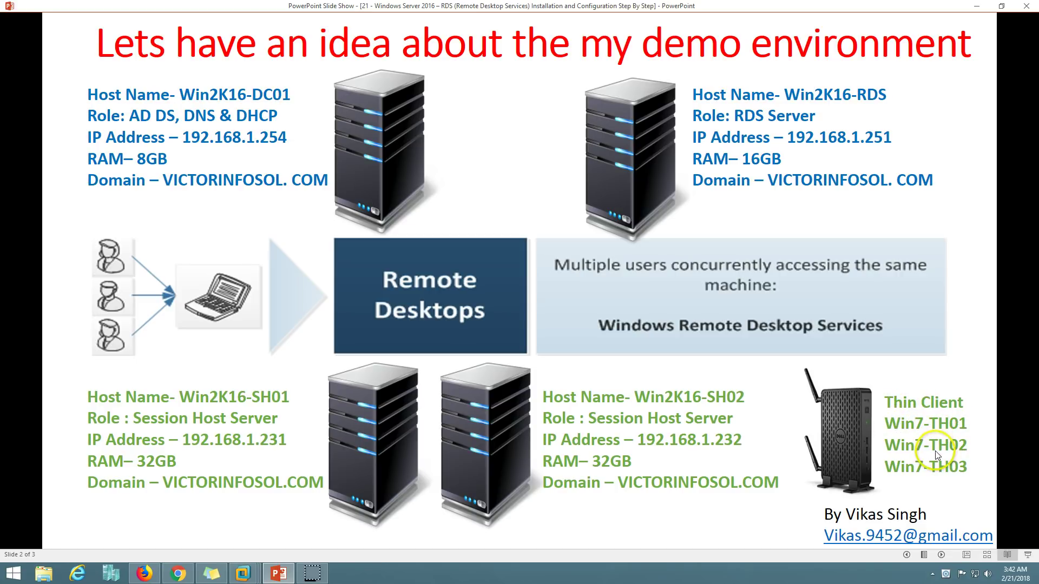
left_click(278, 572)
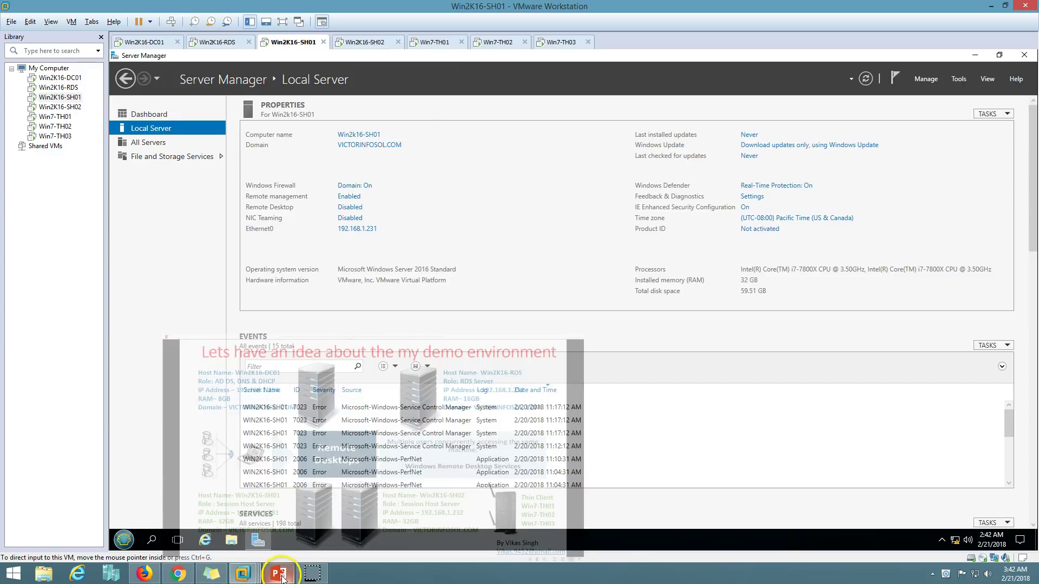
Switch to the Win7-TH01 virtual machine and view its system properties for the computer name and domain
left_click(434, 42)
left_click(124, 540)
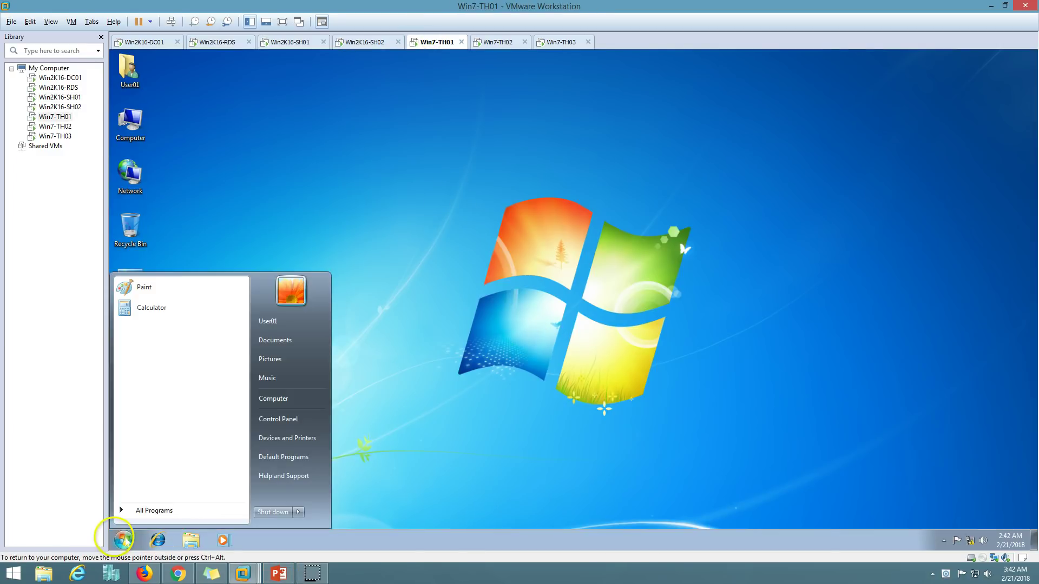
right_click(286, 398)
left_click(314, 488)
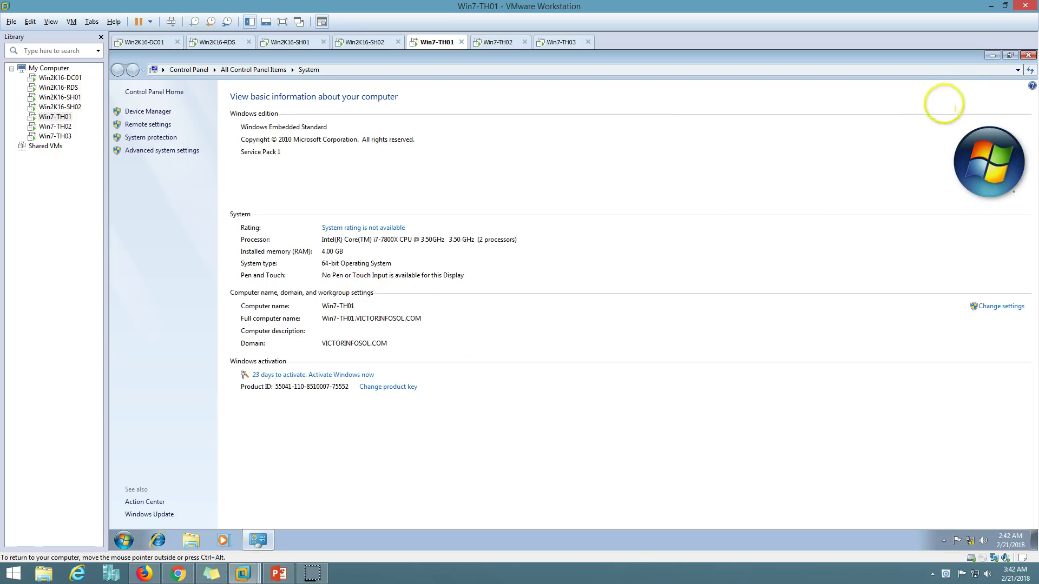
Switch to the Win7-TH02 virtual machine and view its system properties for the computer name and domain
left_click(498, 42)
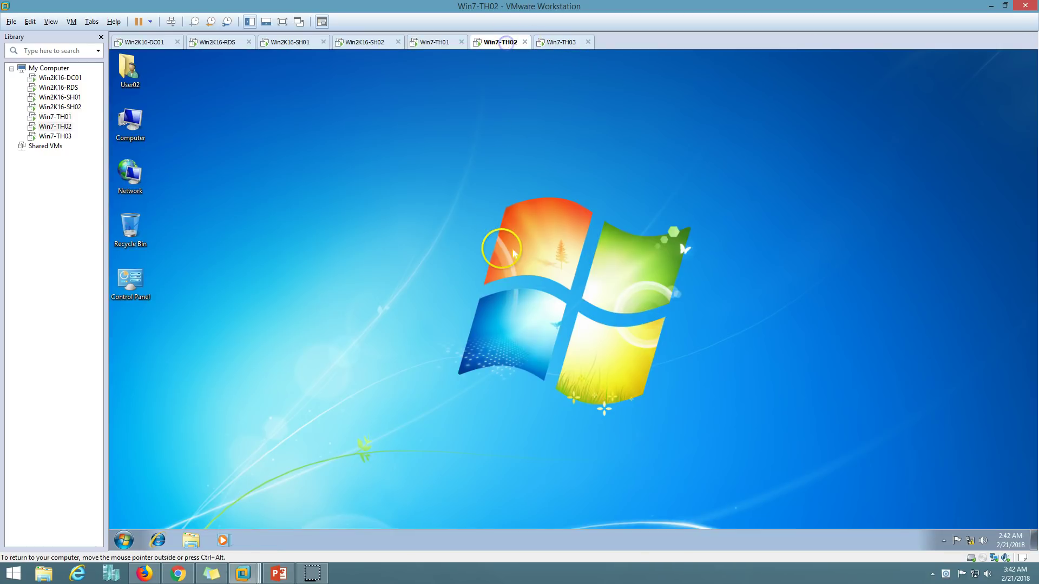
right_click(128, 128)
left_click(172, 231)
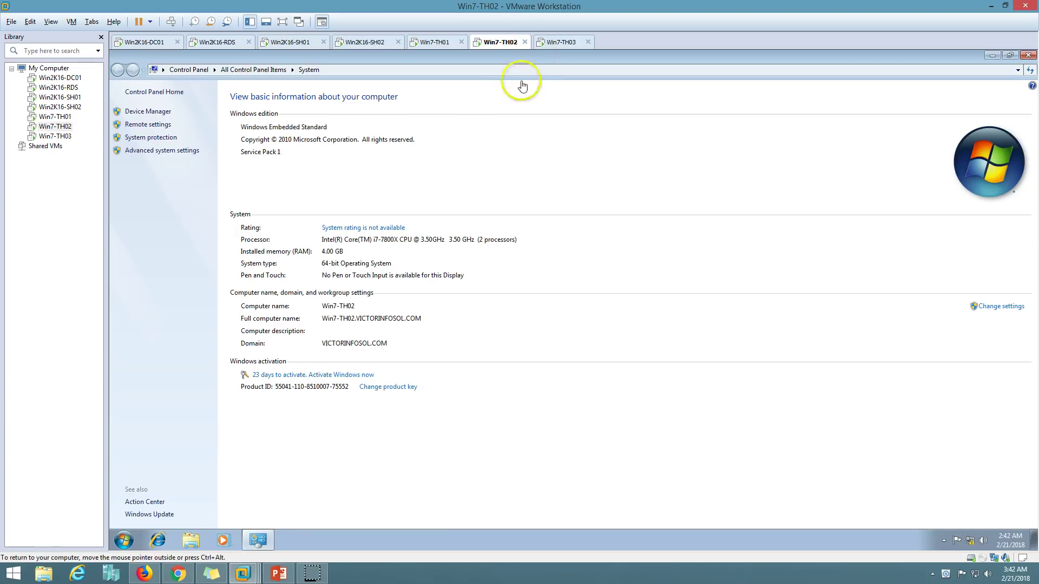
View the system properties on the Win7-TH03 virtual machine for the computer name and domain, and close the window
left_click(561, 42)
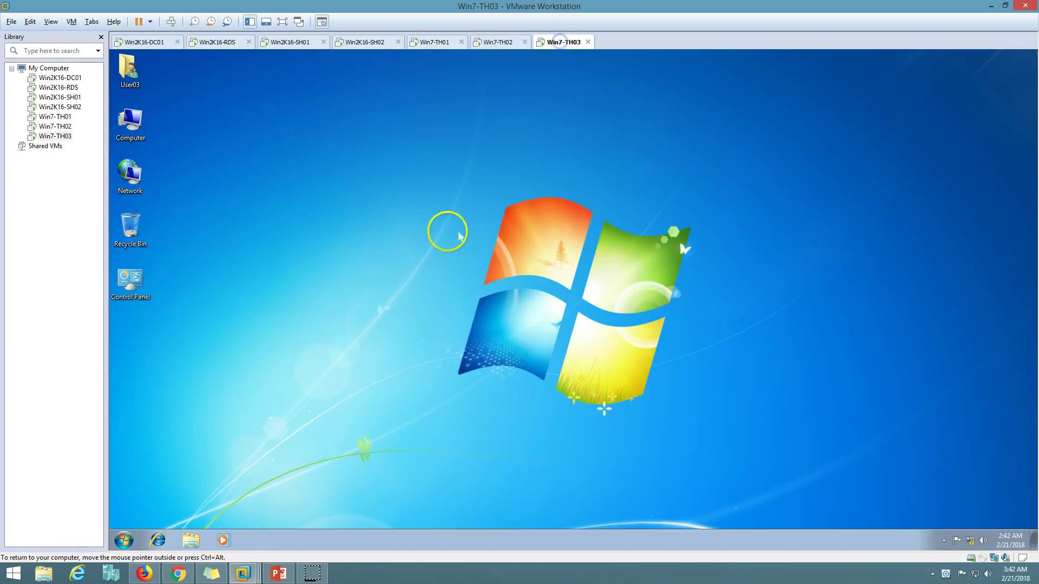
right_click(139, 124)
left_click(179, 228)
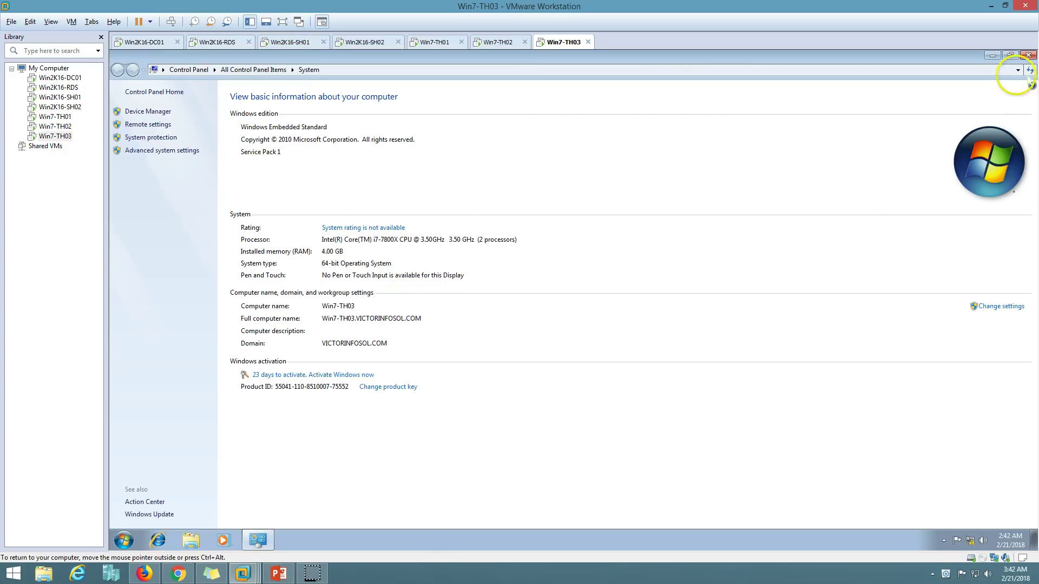
left_click(1028, 55)
On the Win2K16-DC01 virtual machine, open Active Directory Users and Computers maximized and expand the NOIDA organizational unit
left_click(146, 41)
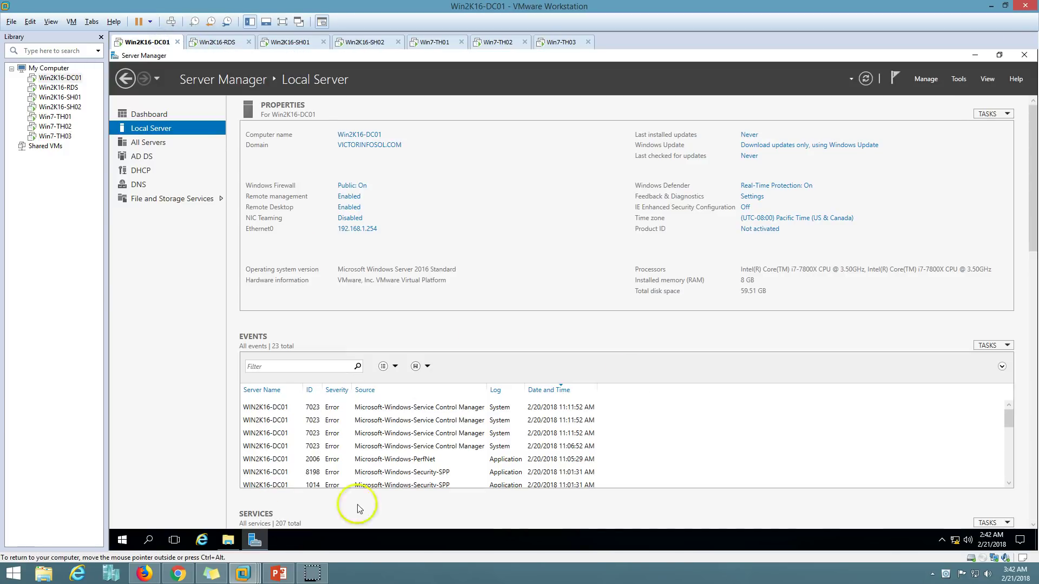
left_click(950, 81)
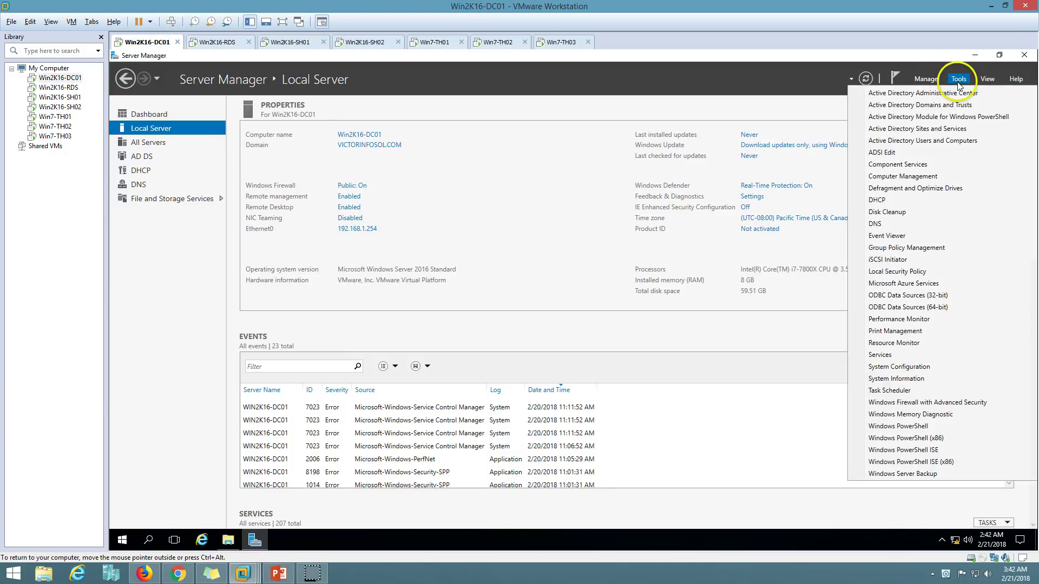
left_click(928, 145)
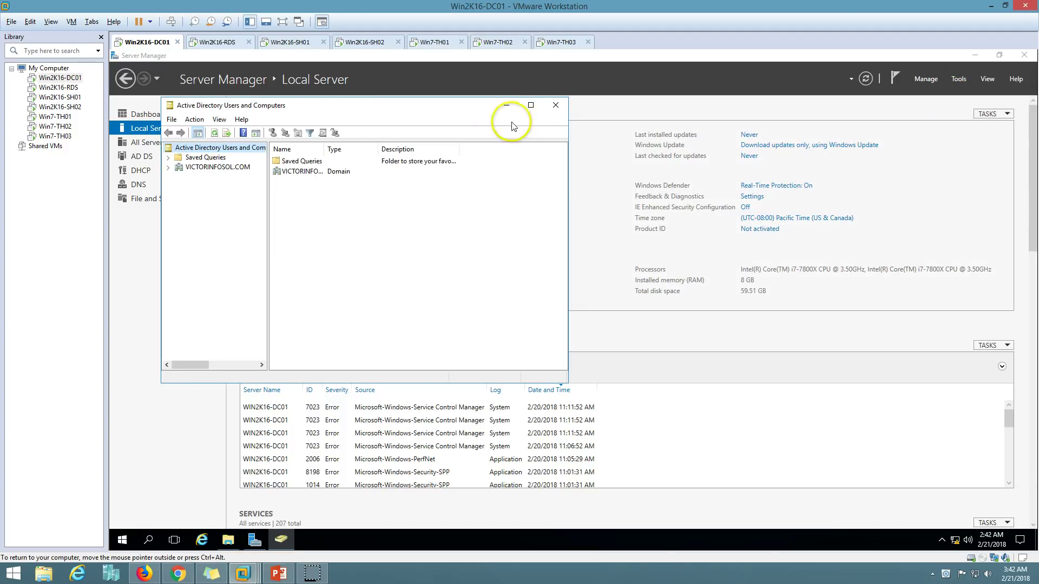
left_click(530, 107)
double_click(246, 119)
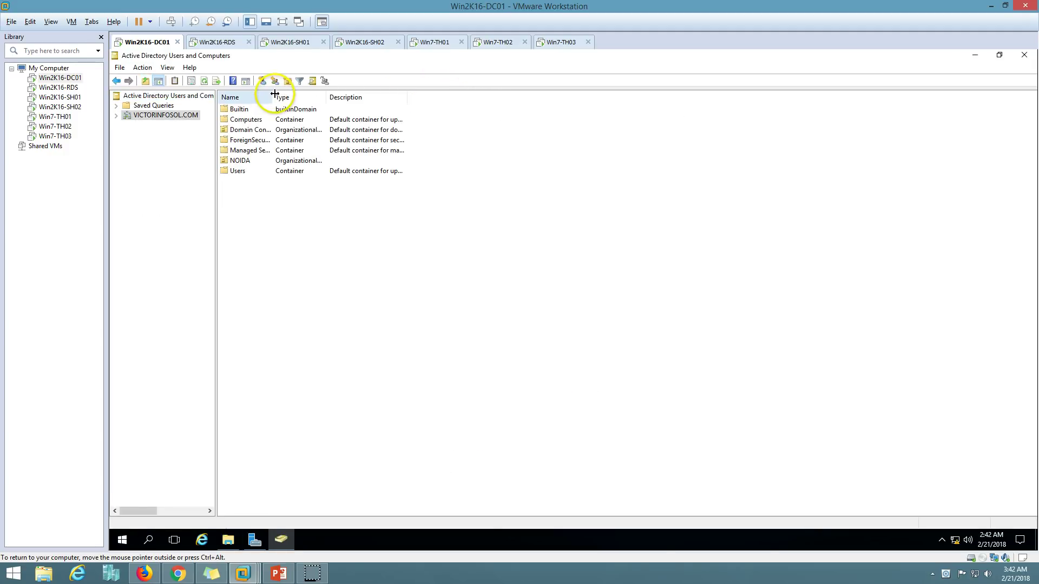
double_click(239, 160)
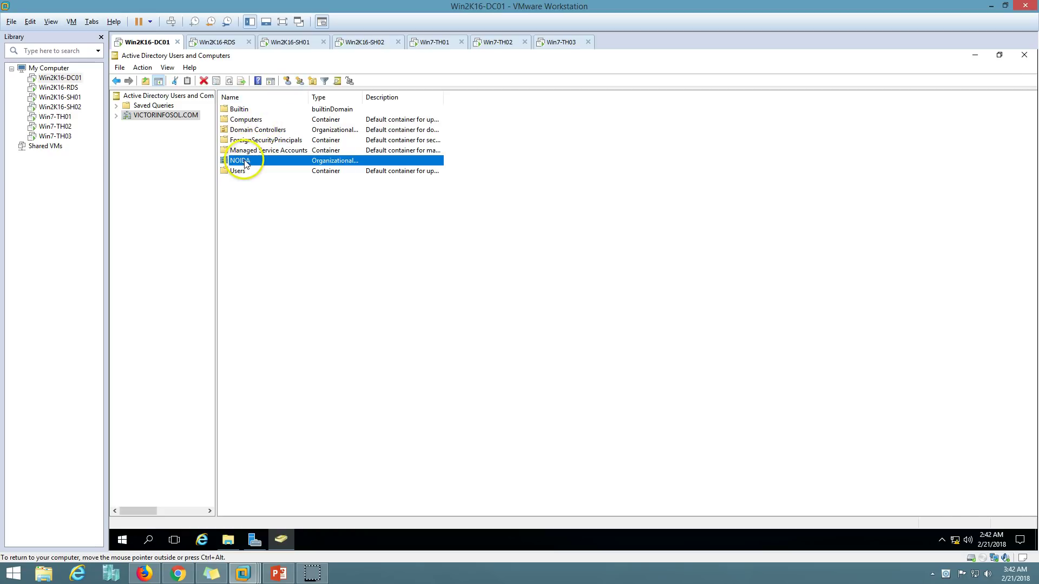
left_click(128, 174)
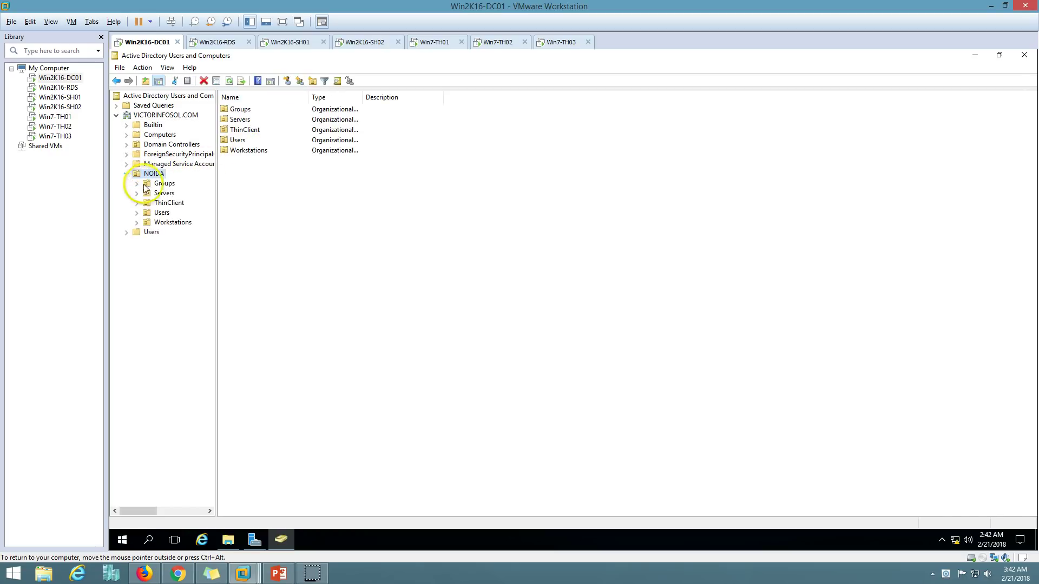
Review the members of the RDS-Users group in NOIDA's Groups unit and close its properties without changes
left_click(159, 185)
left_click(252, 108)
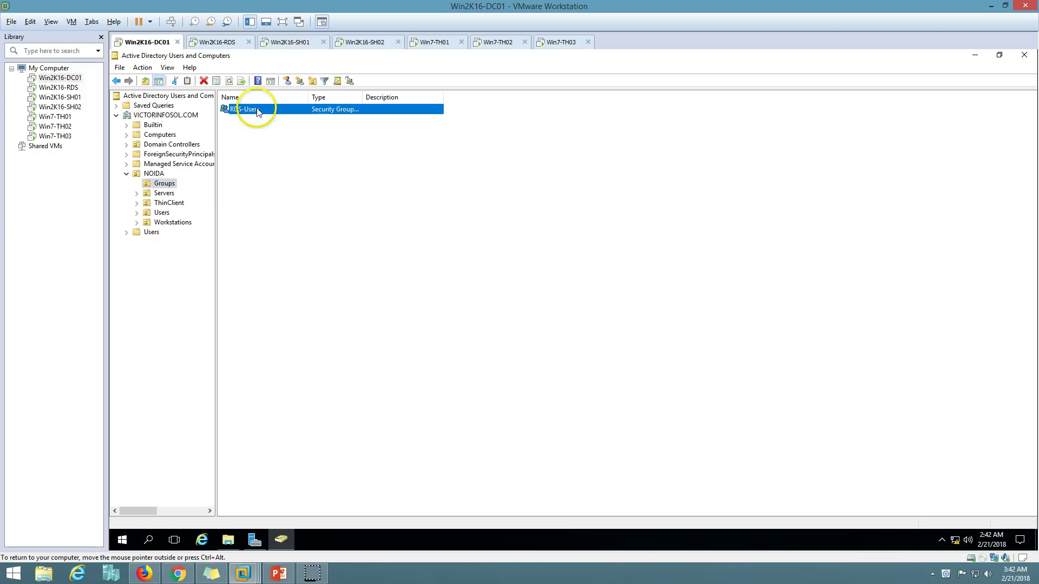
double_click(275, 111)
left_click(511, 190)
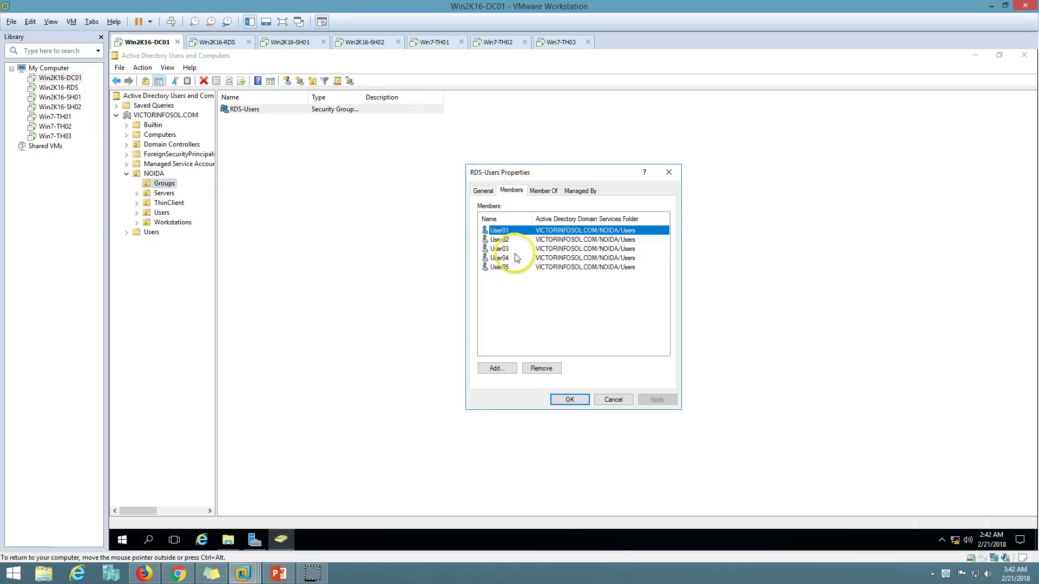
left_click(510, 241)
left_click(508, 249)
left_click(512, 258)
left_click(512, 267)
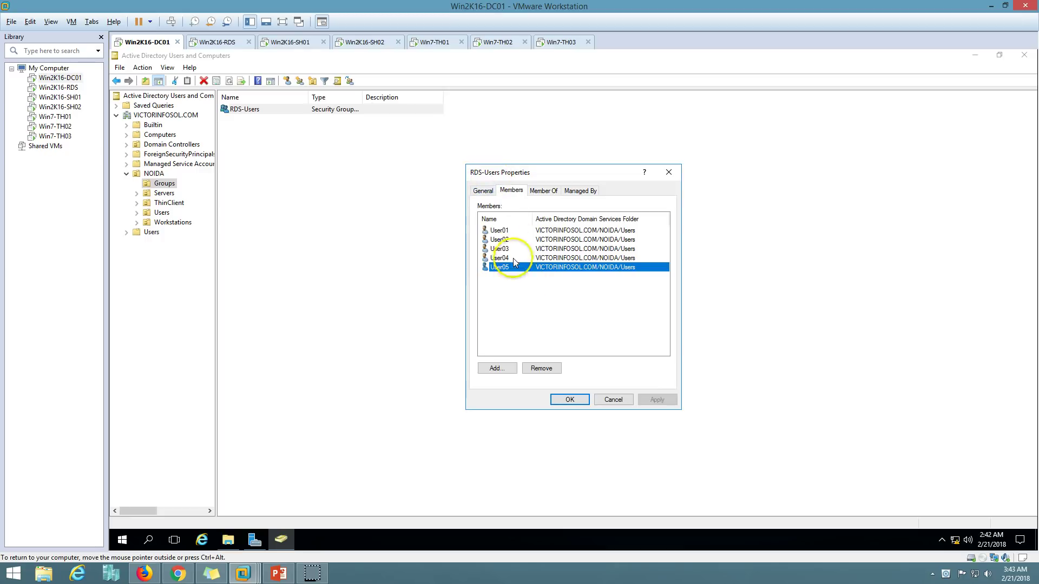
left_click_drag(512, 285, 517, 240)
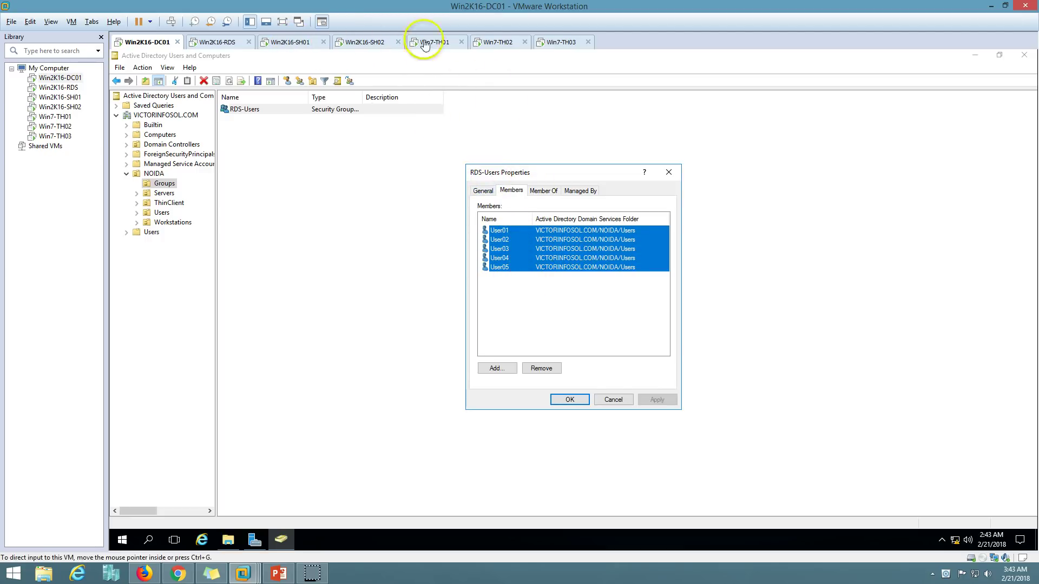
left_click(614, 401)
Review the computer accounts in NOIDA's Servers organizational unit
left_click(164, 193)
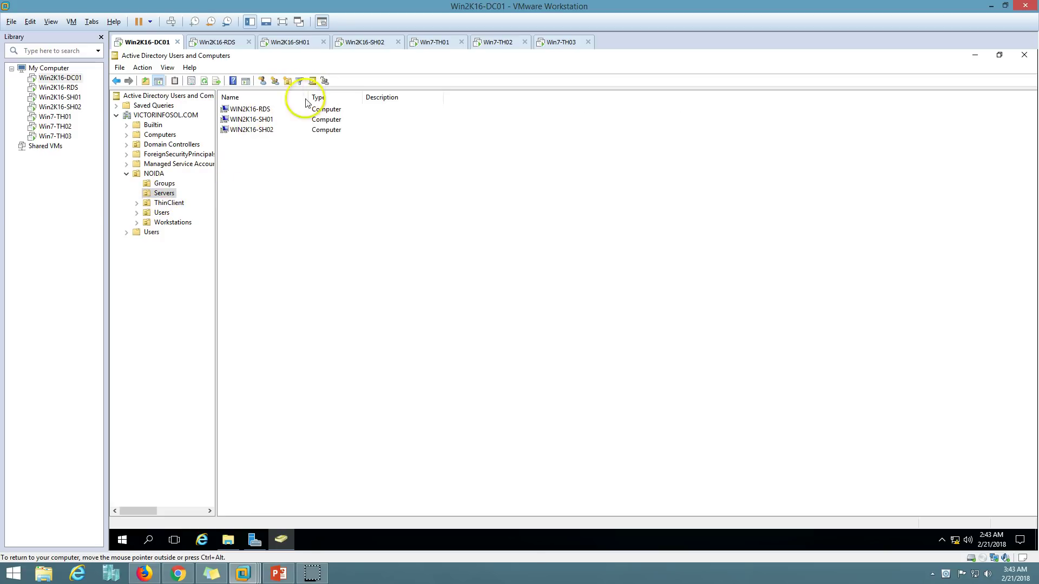
left_click(269, 111)
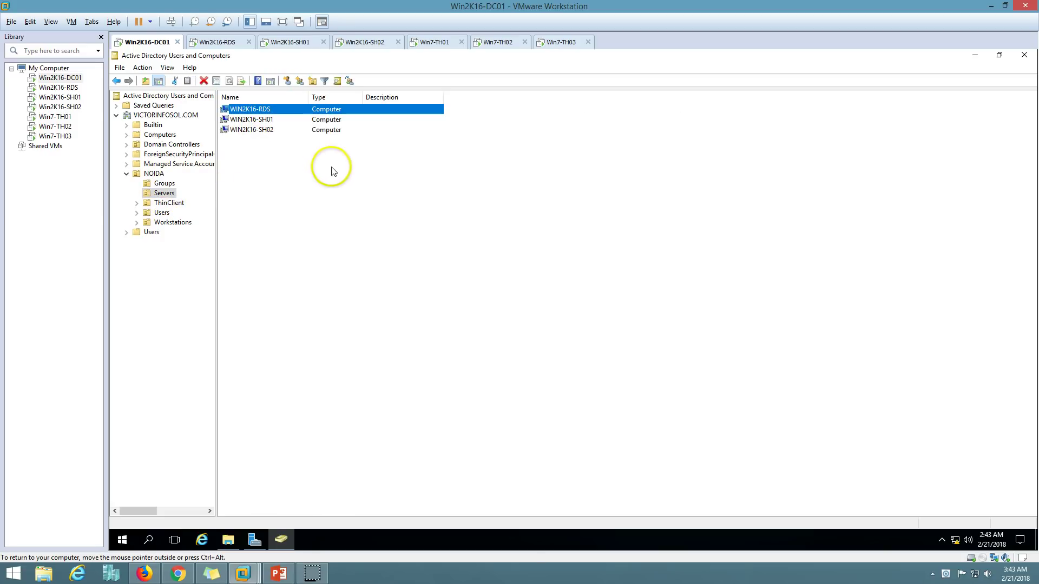
left_click(271, 133)
left_click(269, 122)
Review the contents of NOIDA's ThinClient organizational unit
left_click(169, 203)
left_click_drag(269, 179, 213, 106)
left_click(269, 163)
Review the user accounts in NOIDA's Users organizational unit and switch to the Win2K16-RDS virtual machine
left_click(162, 214)
left_click_drag(249, 184, 261, 118)
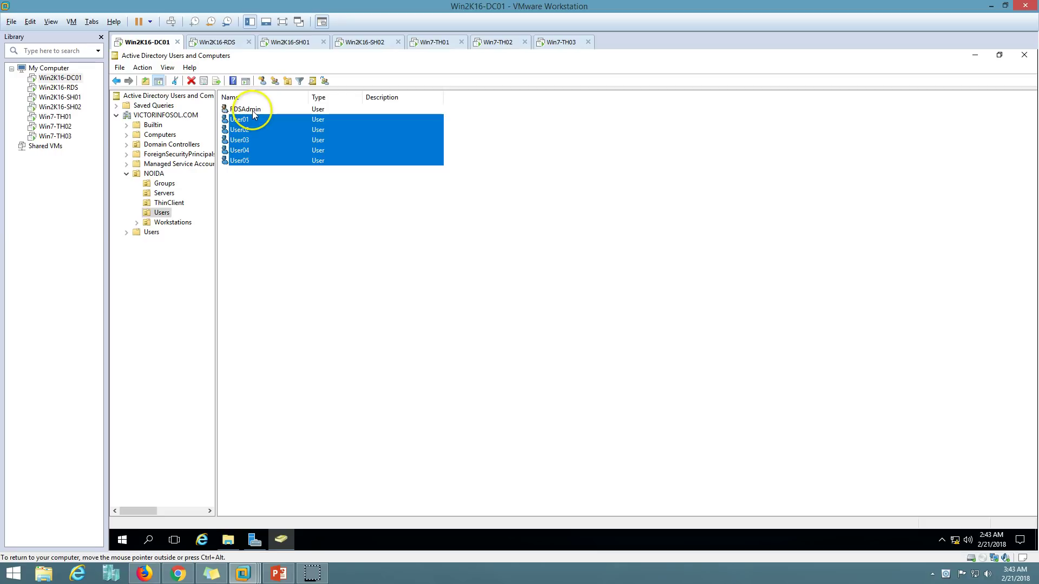
left_click(252, 109)
left_click(260, 221)
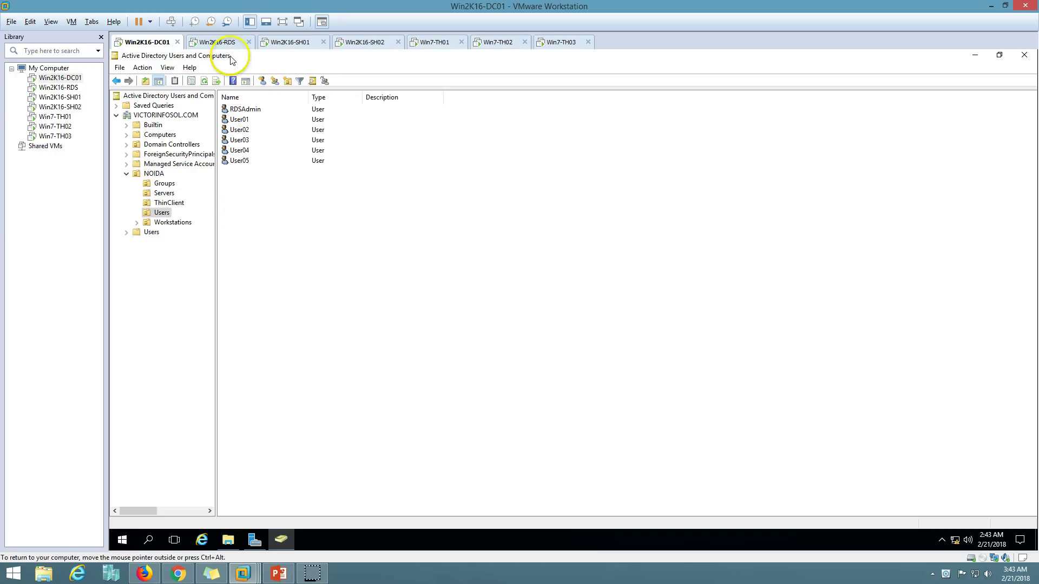
left_click(221, 43)
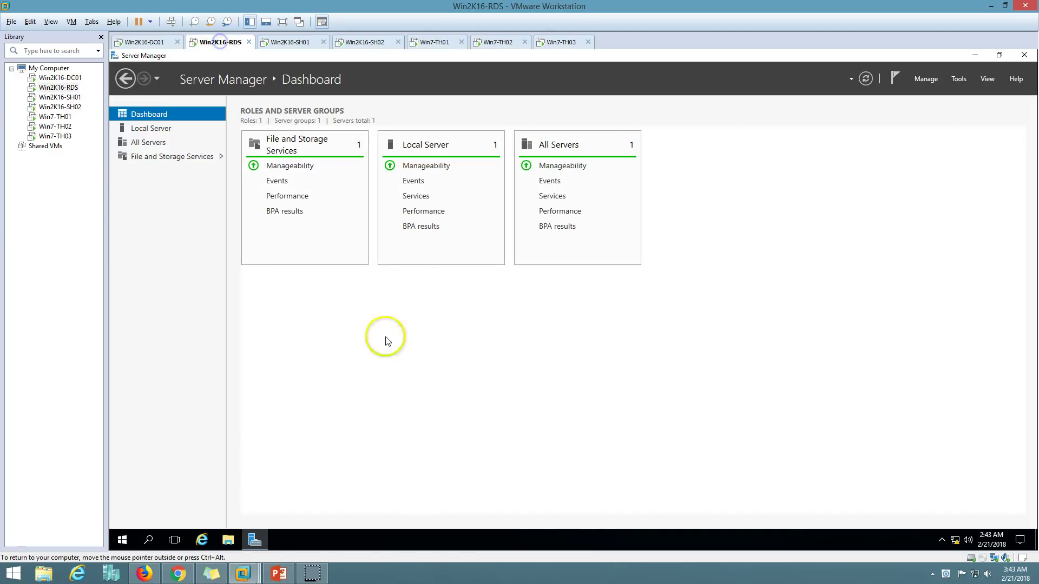
right_click(123, 539)
left_click(195, 395)
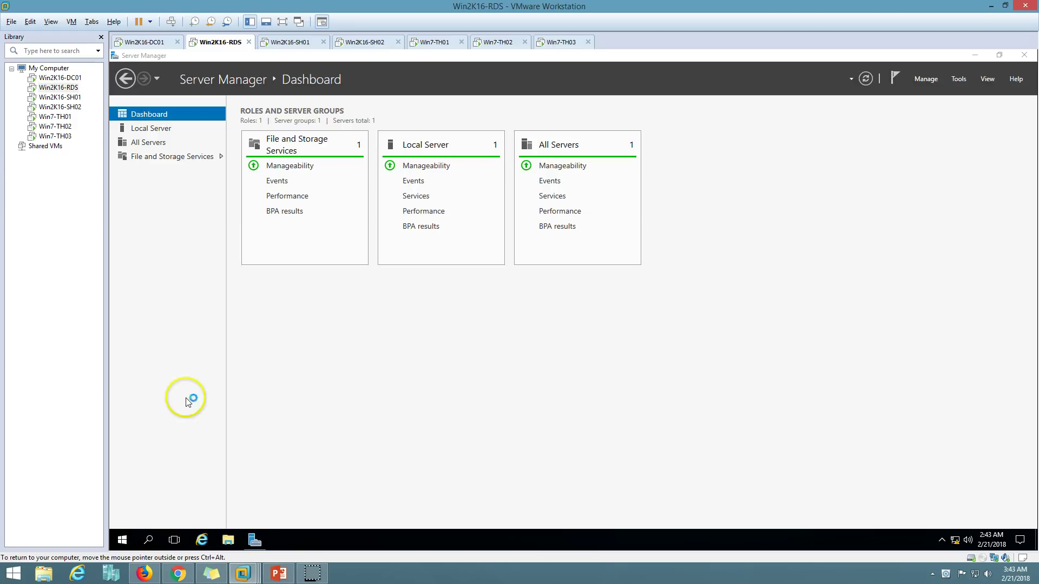
left_click(521, 361)
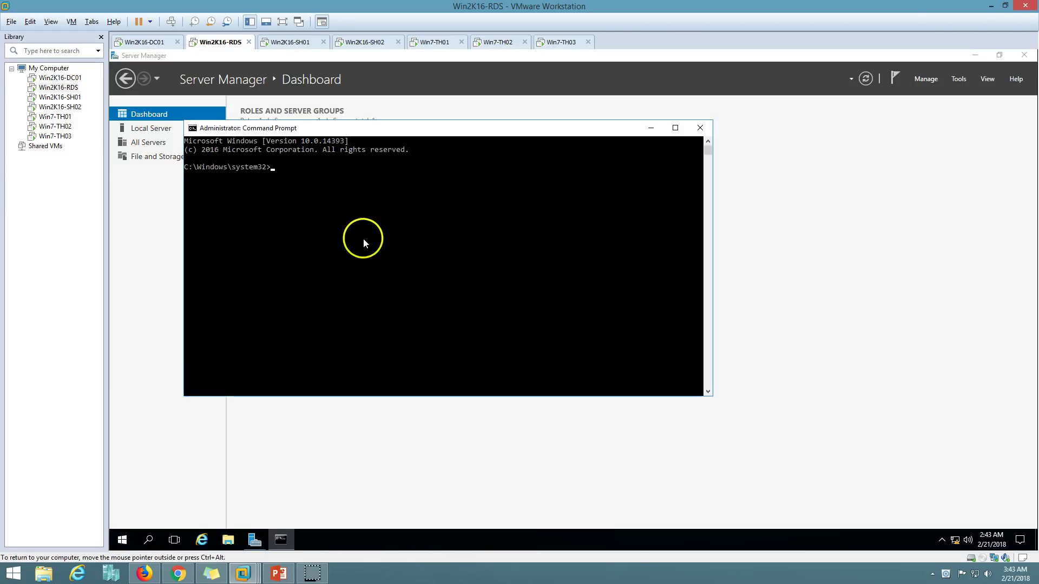
left_click(700, 128)
Open a standard, non-administrator Command Prompt on the Win2K16-RDS virtual machine
right_click(123, 539)
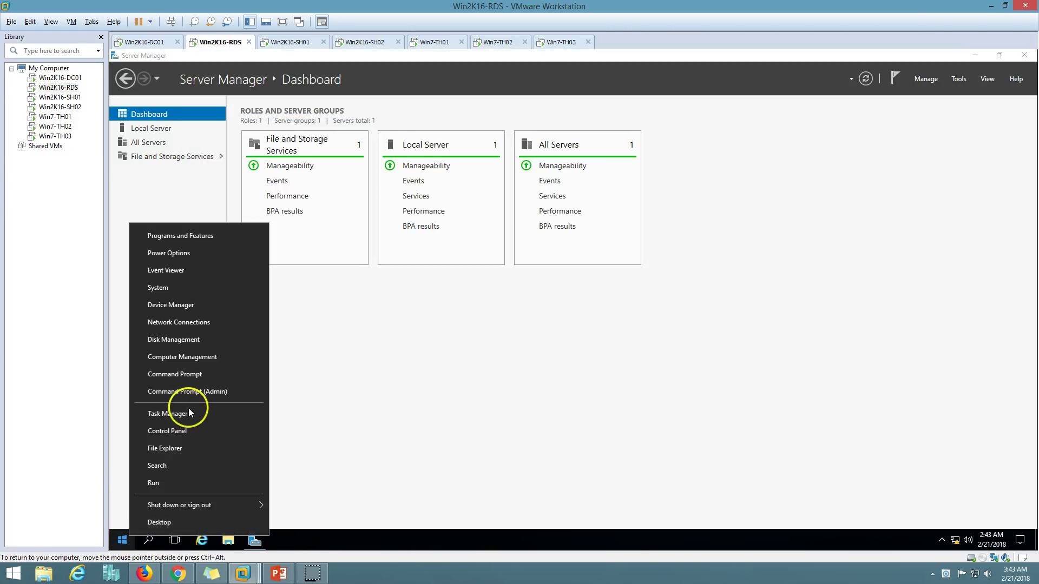
left_click(187, 378)
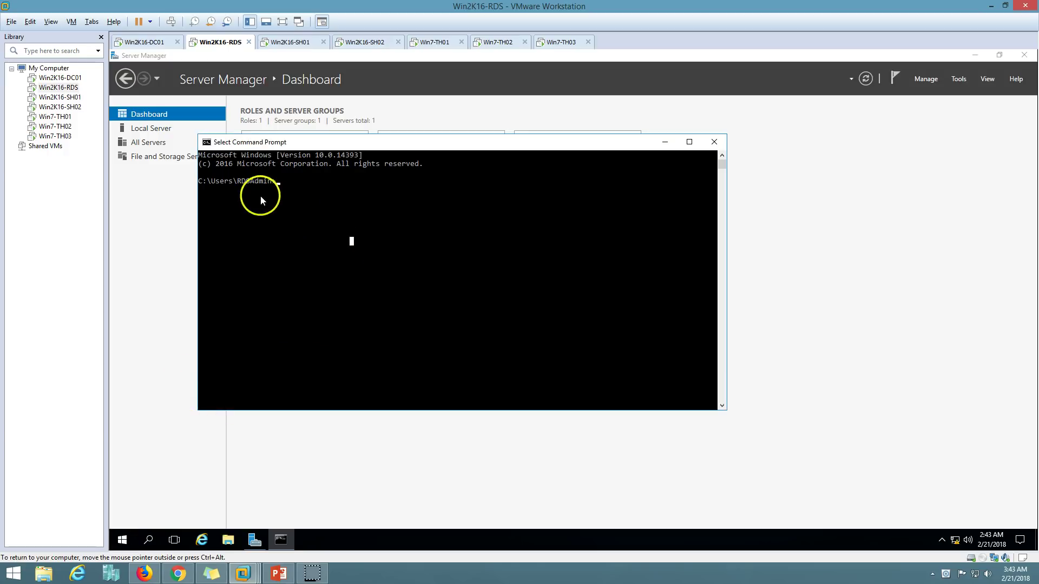
Check the signed-in account on the Win2K16-SH01 virtual machine by running whoami in a command prompt, and close the prompt
left_click(290, 41)
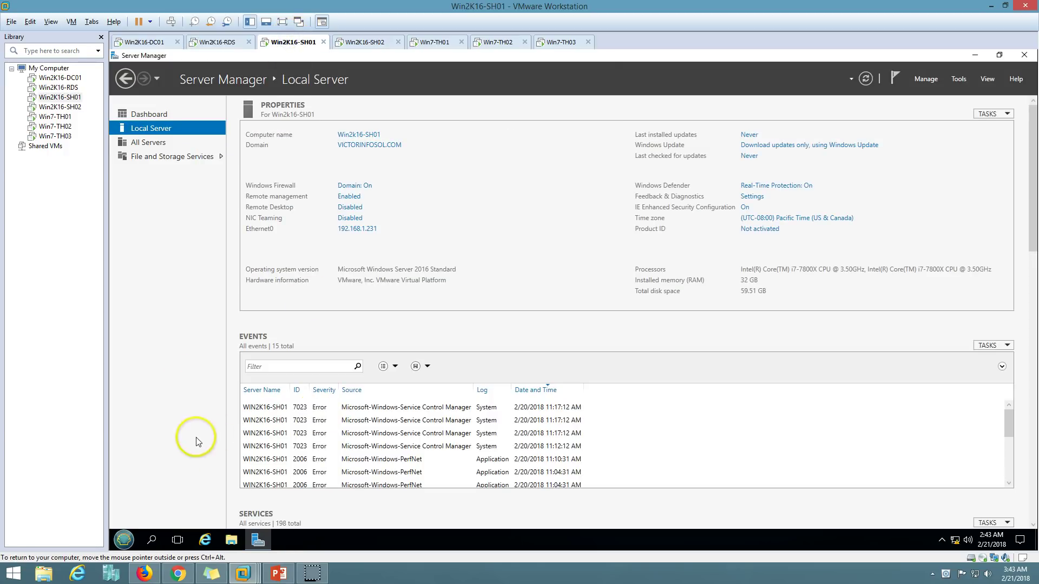
left_click(125, 540)
left_click(173, 345)
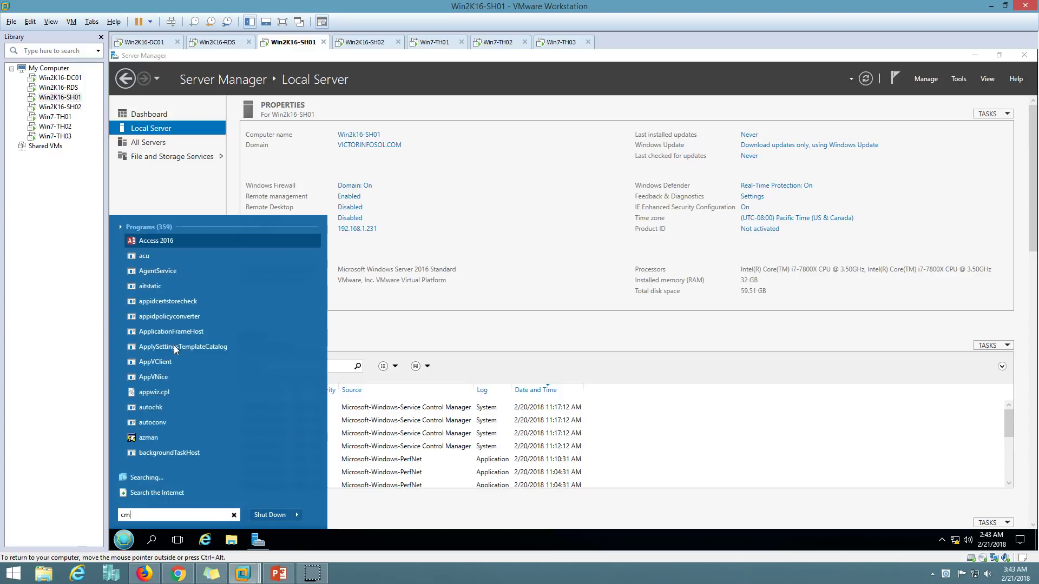
left_click(280, 232)
type("whoami")
key("Return")
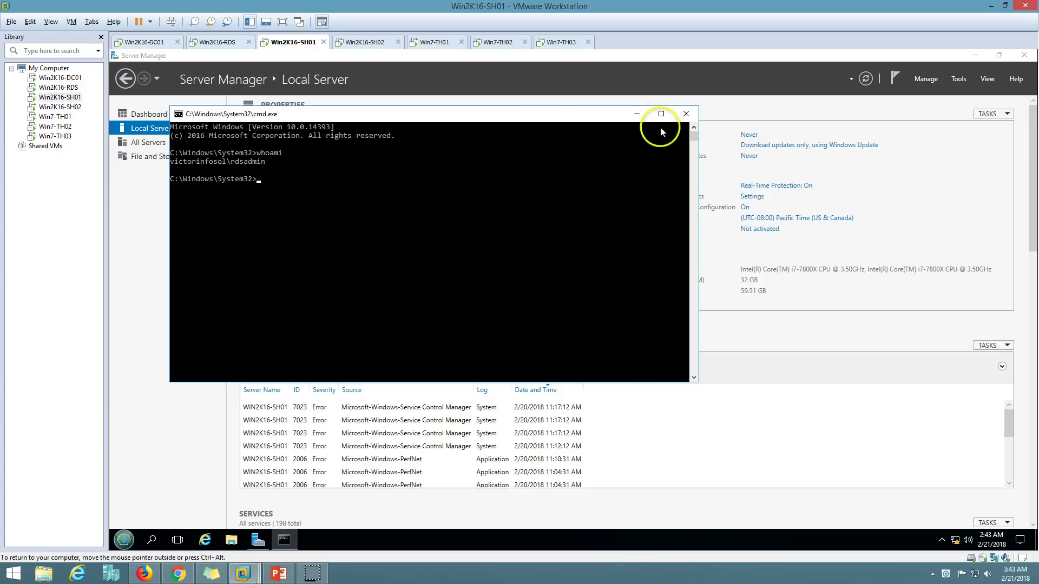
left_click(686, 114)
Minimize Active Directory Users and Computers on Win2K16-DC01, review the demo environment slide in PowerPoint, and return to the virtual machines
left_click(216, 41)
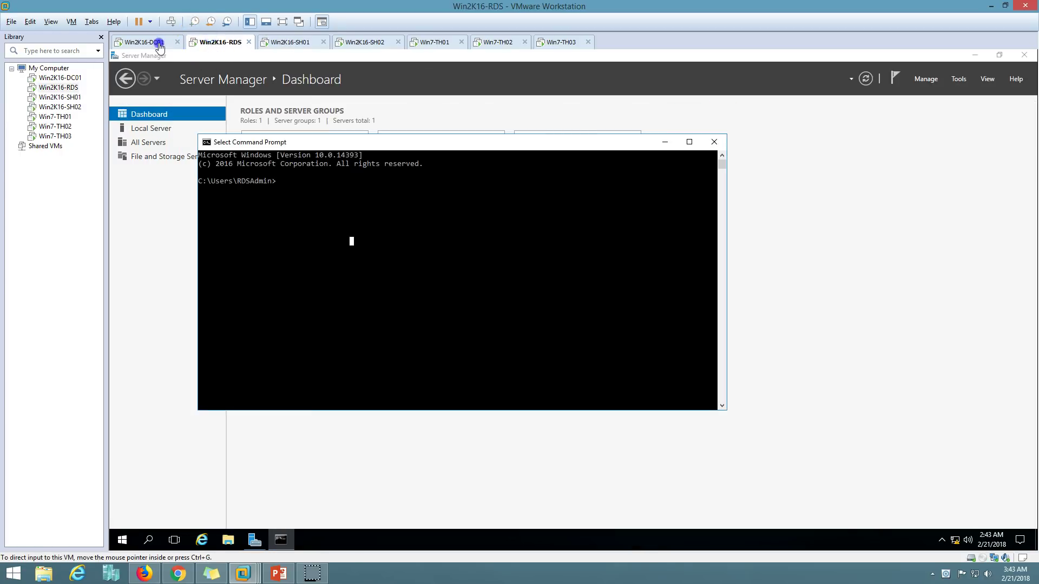
left_click(145, 42)
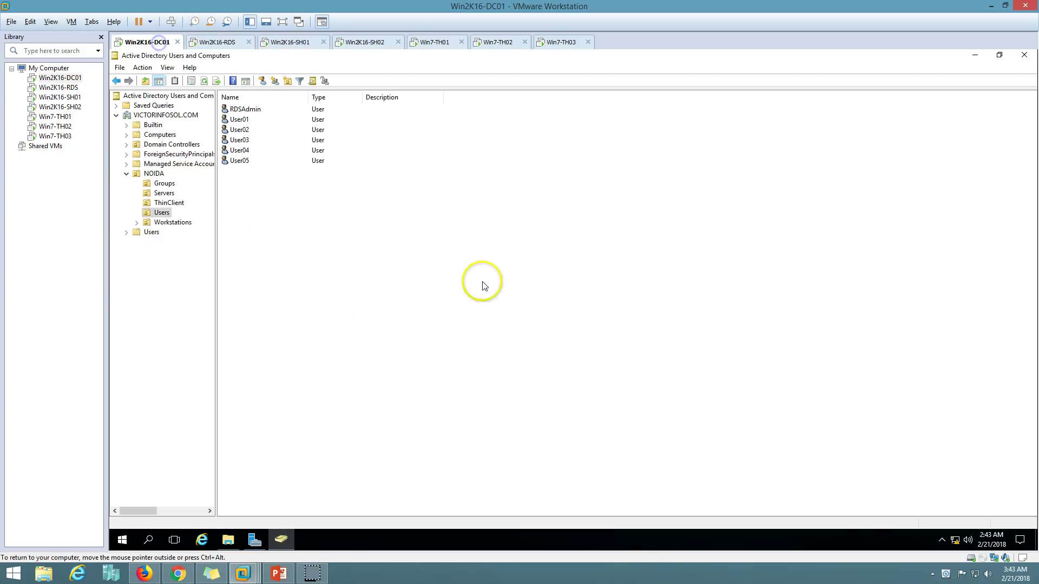
left_click(170, 224)
left_click(281, 539)
left_click(280, 576)
left_click(941, 554)
left_click(906, 554)
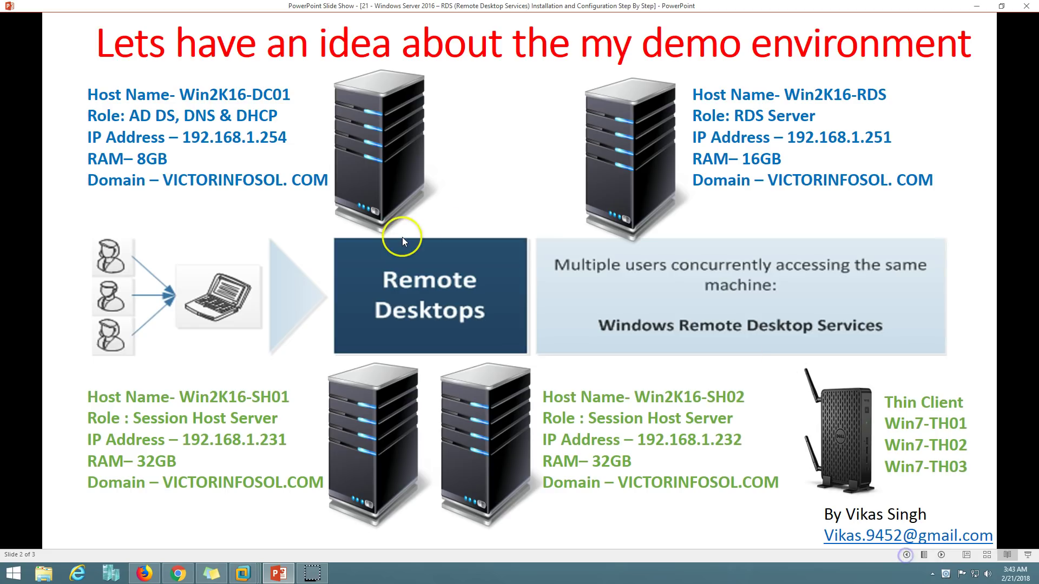
left_click(280, 578)
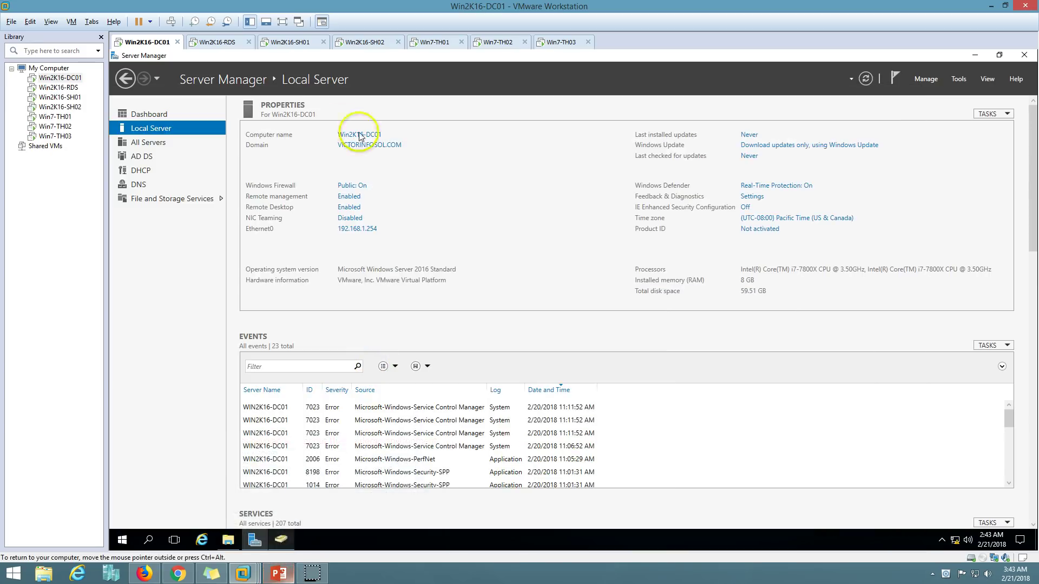
Close the Command Prompt on Win2K16-RDS and show the All Servers list in Server Manager
left_click(229, 47)
left_click(716, 145)
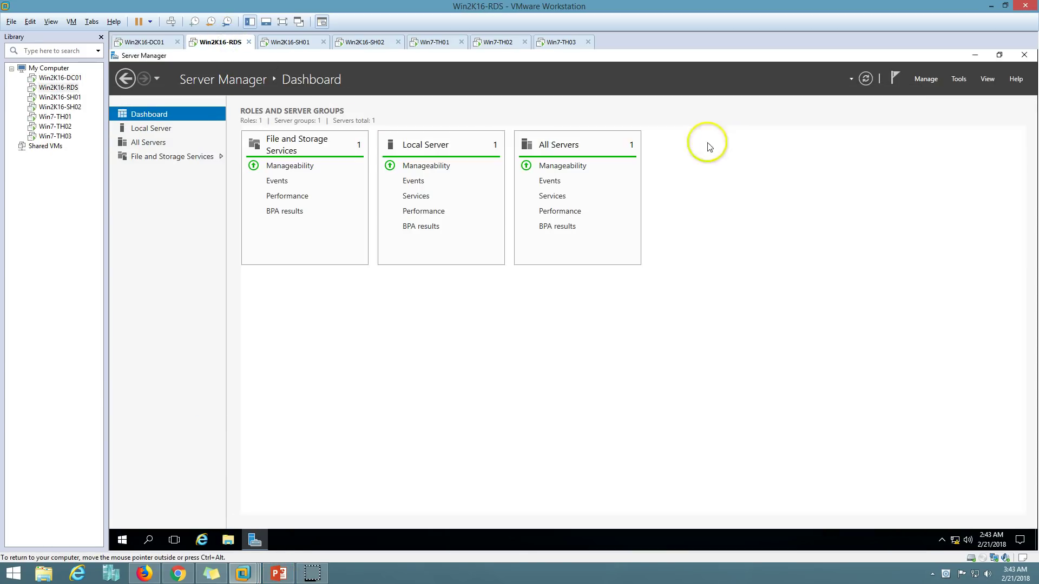
left_click(154, 130)
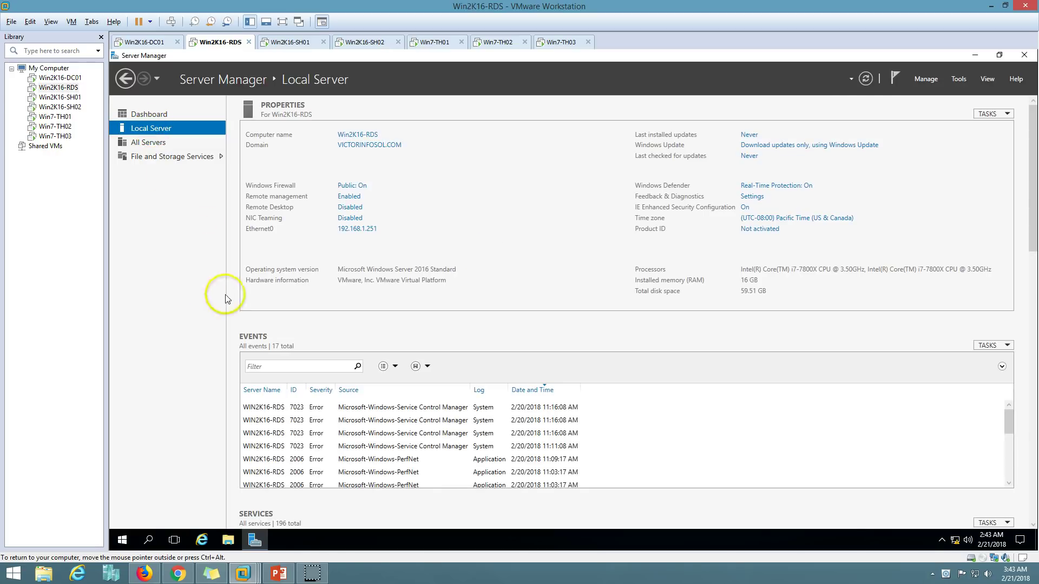
left_click(147, 142)
left_click(395, 180)
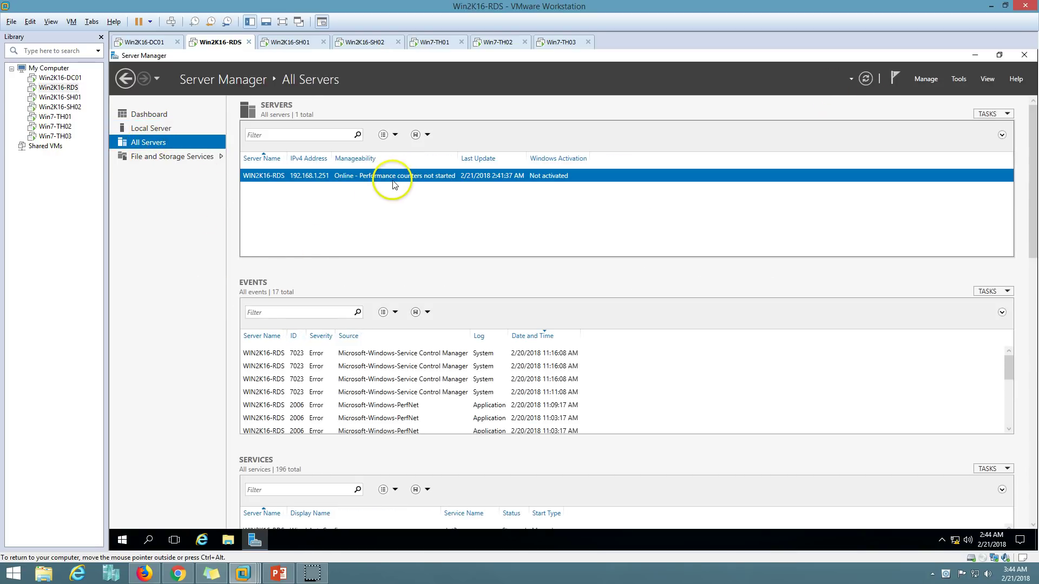
left_click(923, 80)
left_click(940, 99)
left_click_drag(514, 166, 798, 155)
left_click(876, 430)
Search Active Directory for computers and add Win2K16-SH01 and Win2K16-SH02 to the managed servers on Win2K16-RDS
left_click(926, 80)
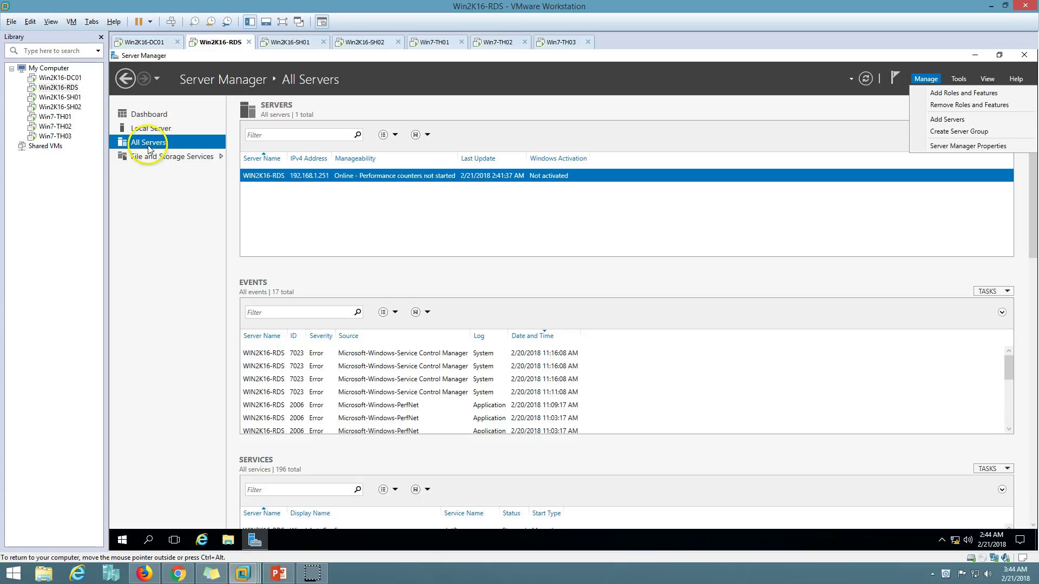
left_click(944, 120)
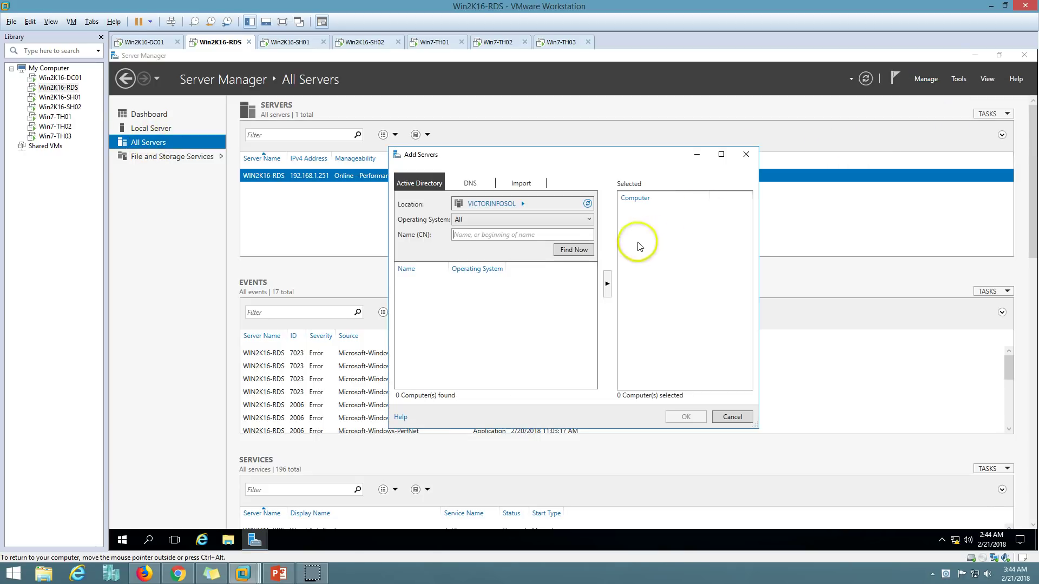
left_click(571, 252)
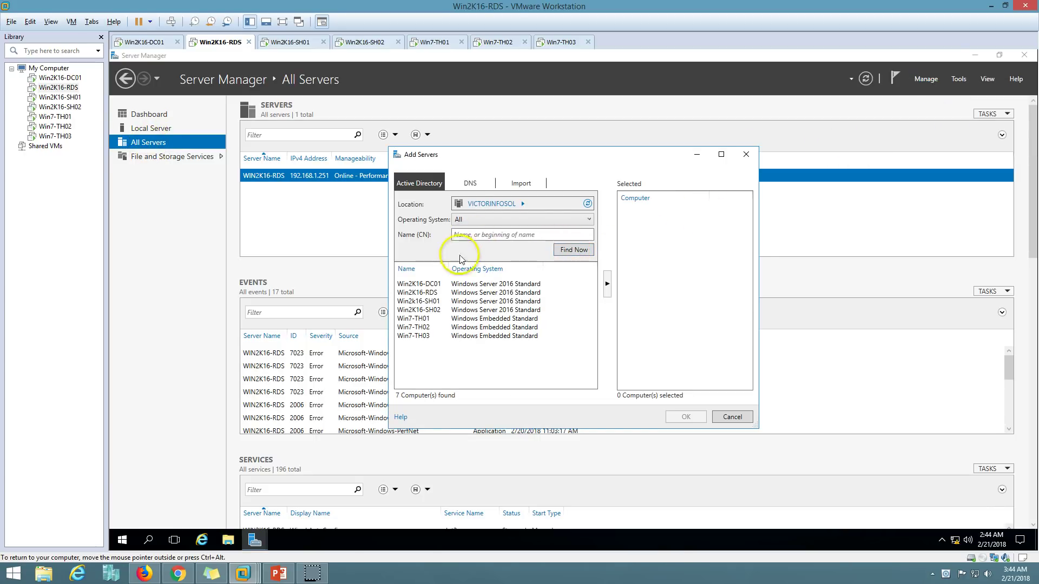
left_click(478, 237)
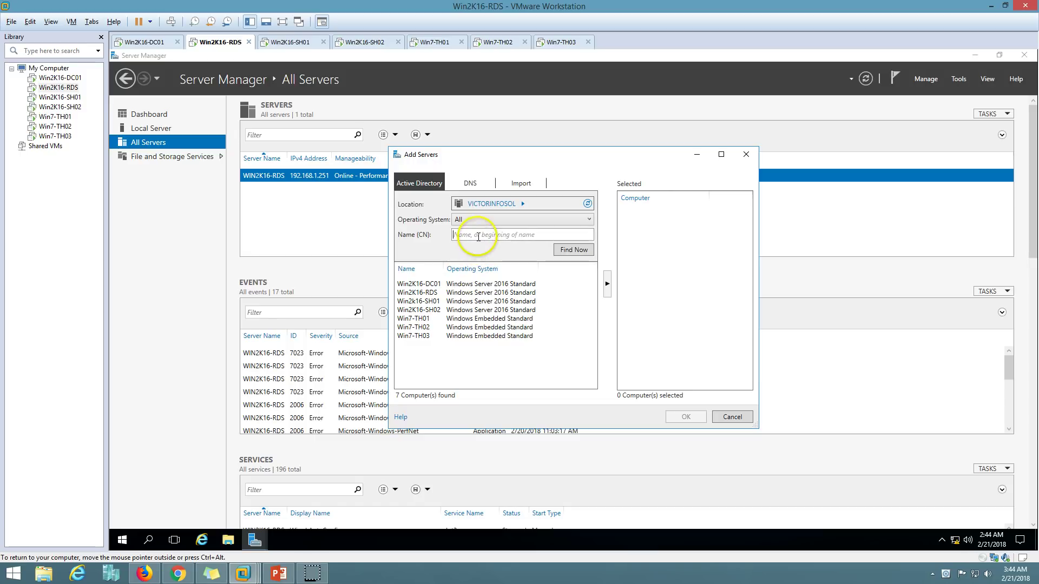
left_click(433, 302)
left_click(435, 310, "ctrl")
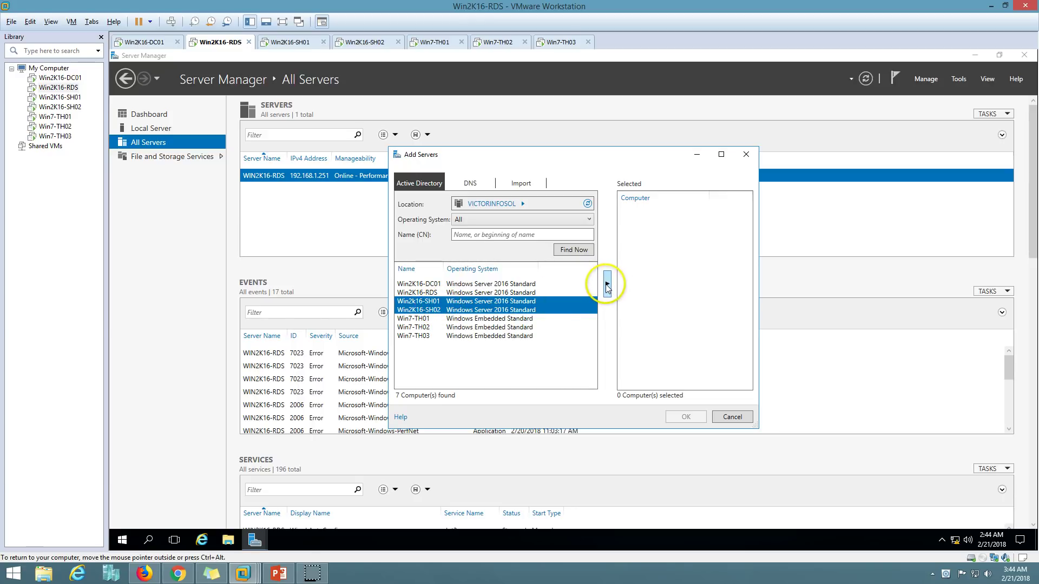
left_click(686, 417)
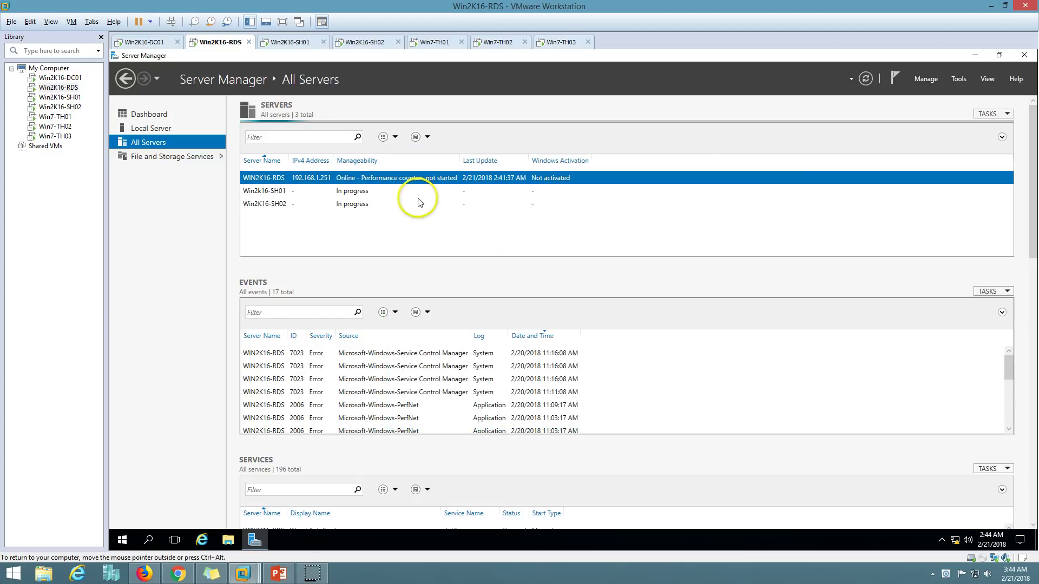
Start performance counters on WIN2K16-RDS, WIN2K16-SH01 and WIN2K16-SH02 in the server list
right_click(393, 180)
left_click(425, 271)
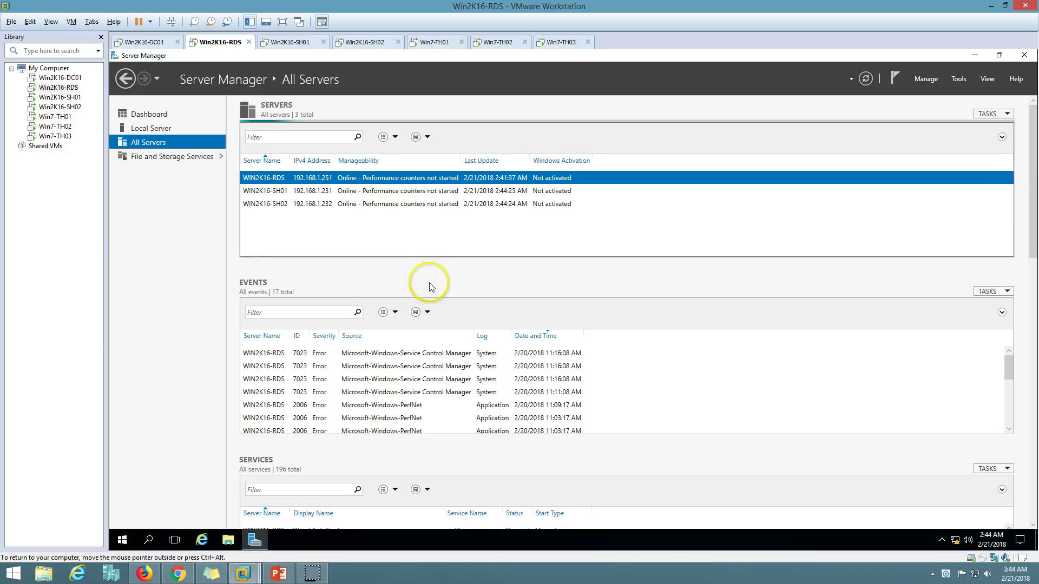
right_click(385, 190)
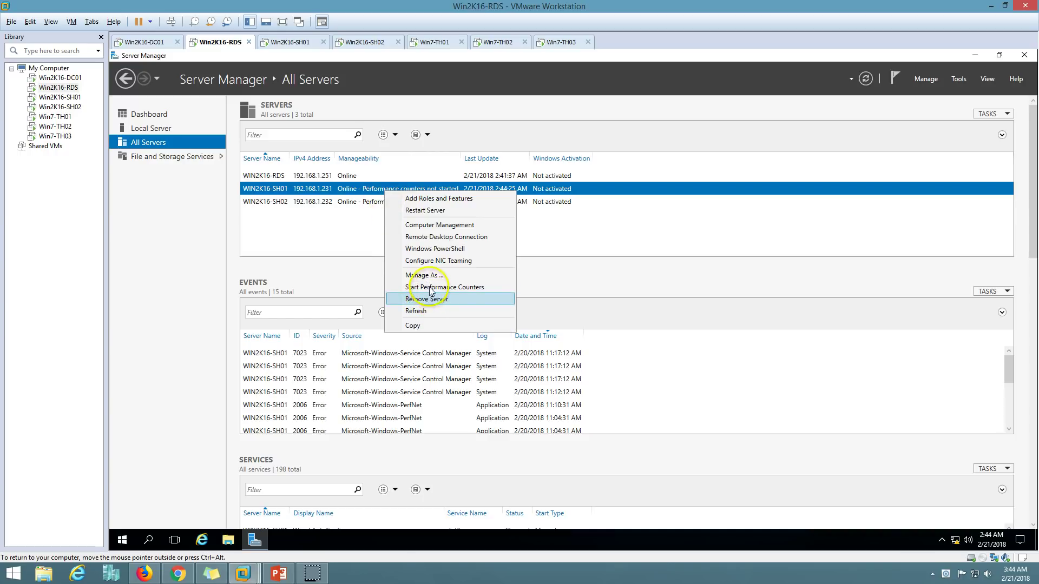
left_click(431, 287)
right_click(389, 201)
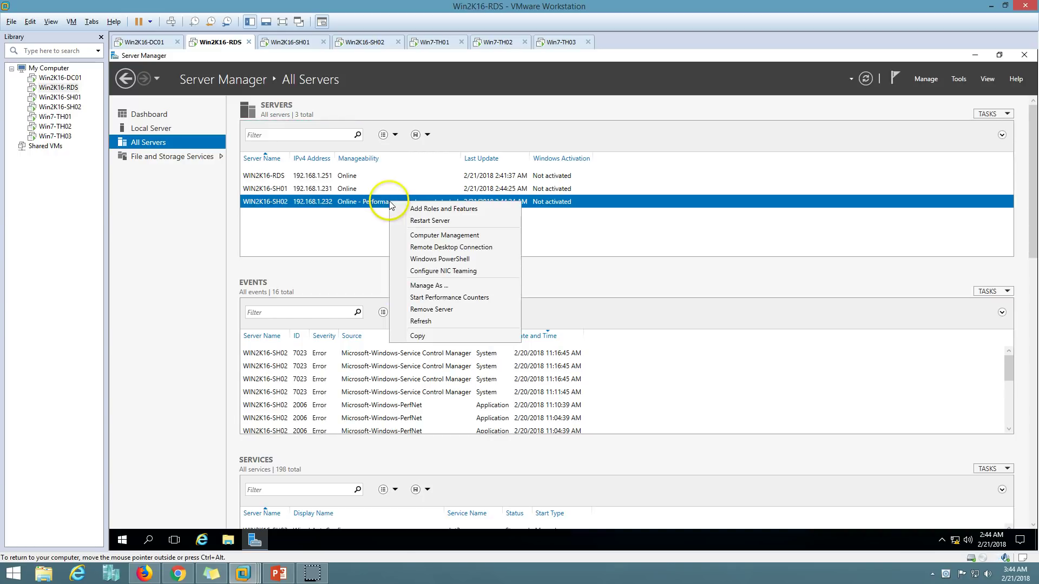
left_click(426, 297)
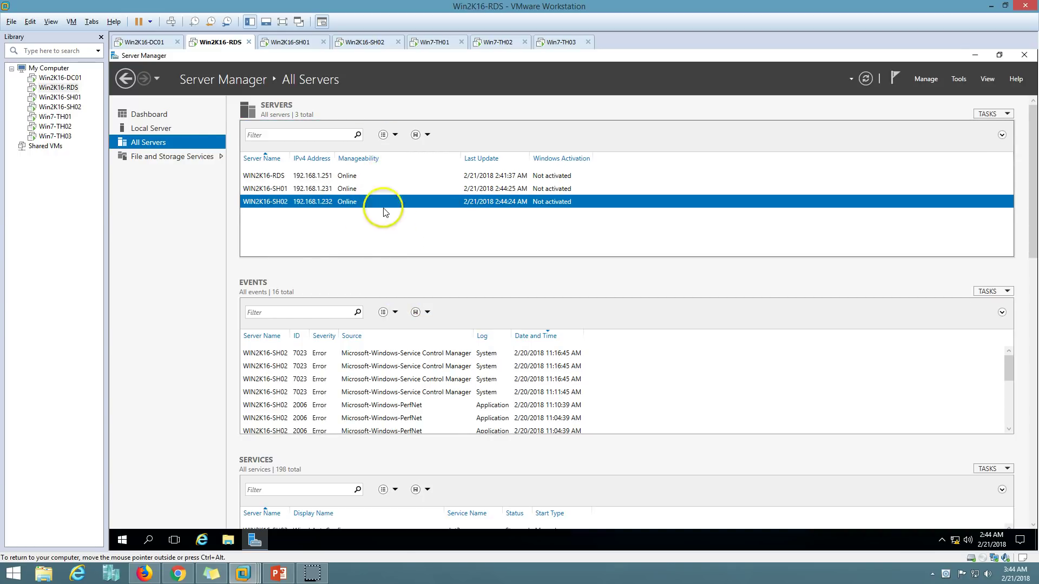
Review the Dashboard and Local Server pages on Win2K16-RDS and return to the All Servers list
left_click(165, 114)
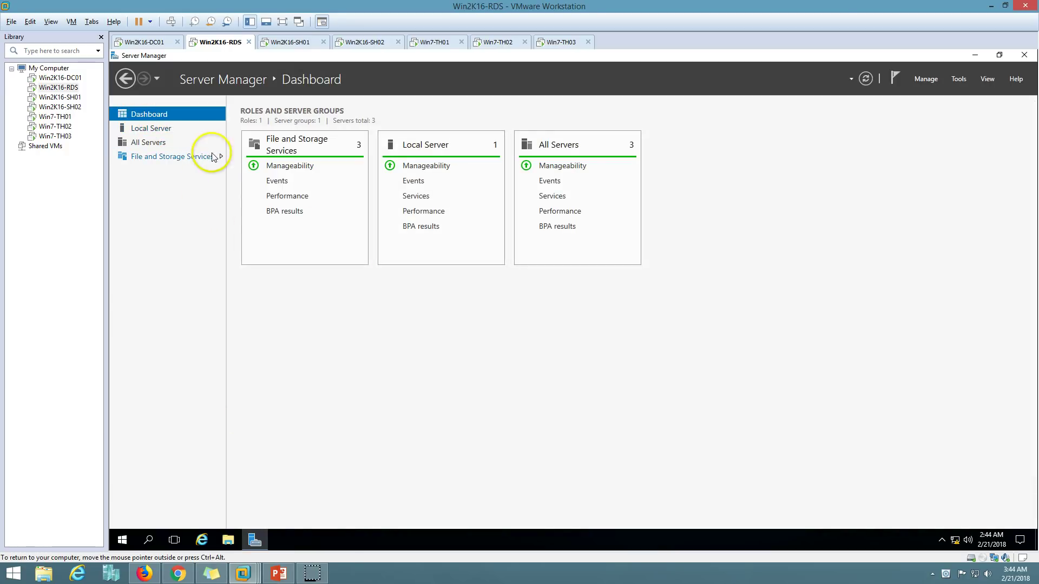
left_click(149, 129)
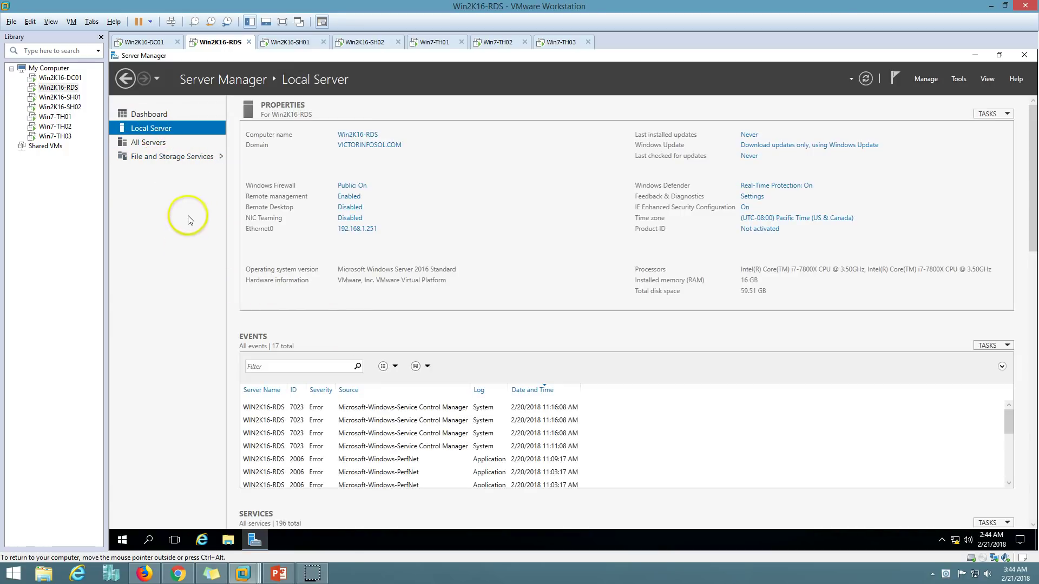
left_click(147, 141)
left_click(925, 79)
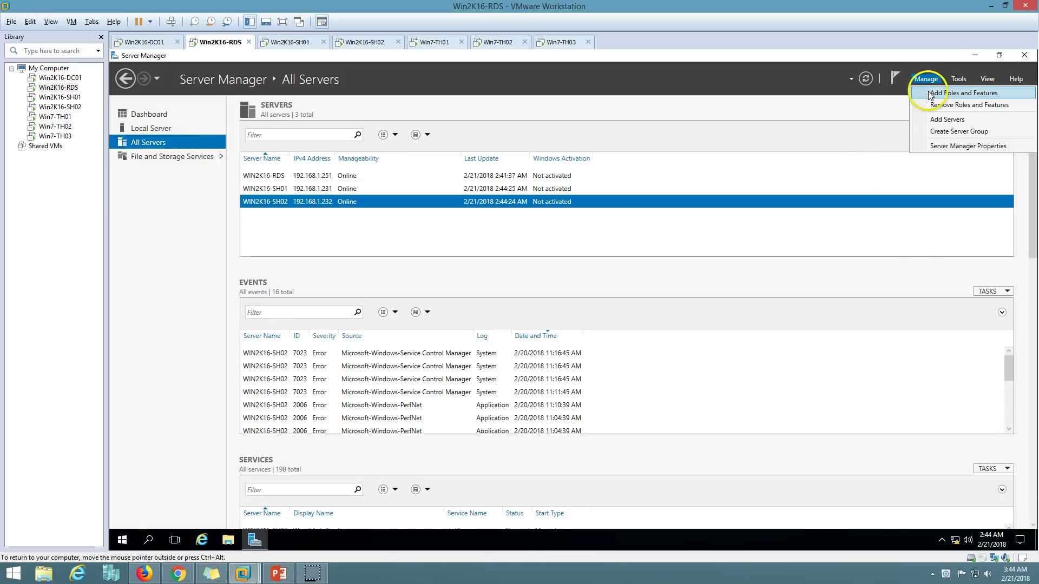
left_click(930, 95)
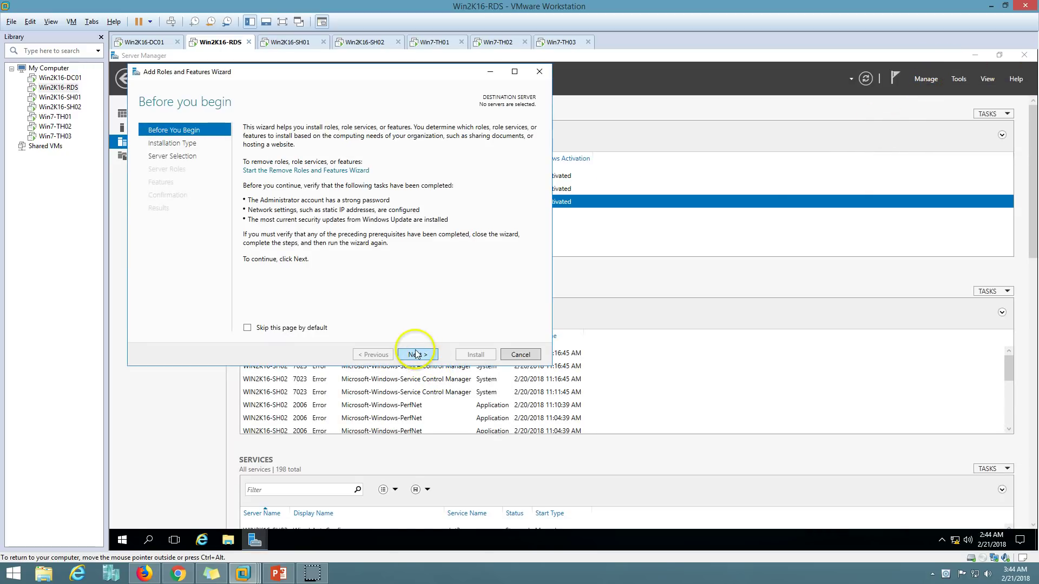
left_click_drag(318, 72, 700, 212)
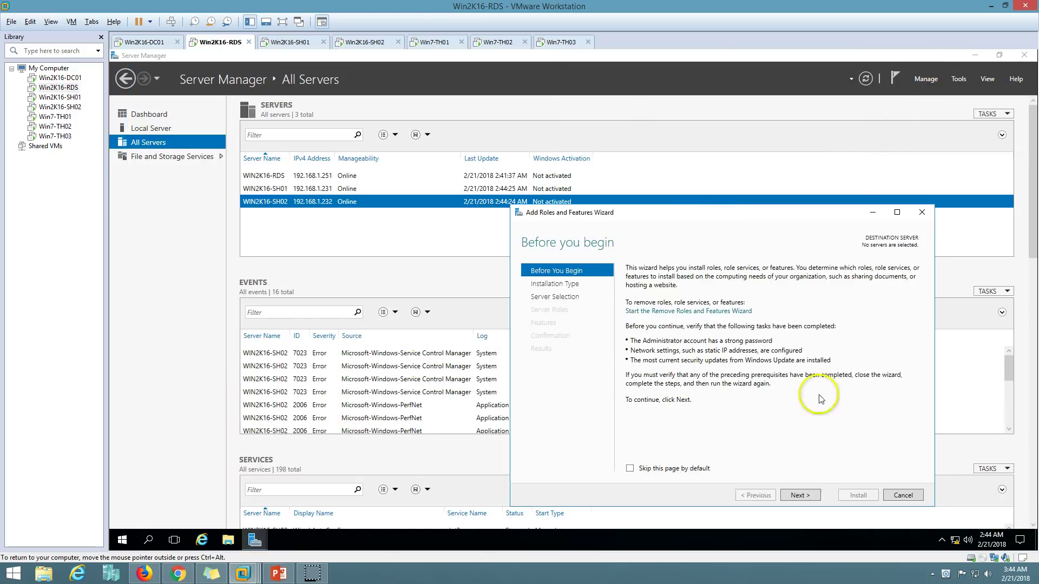
left_click(903, 495)
Start the Add Roles and Features Wizard, choose Remote Desktop Services installation, and advance to the deployment type
left_click(926, 80)
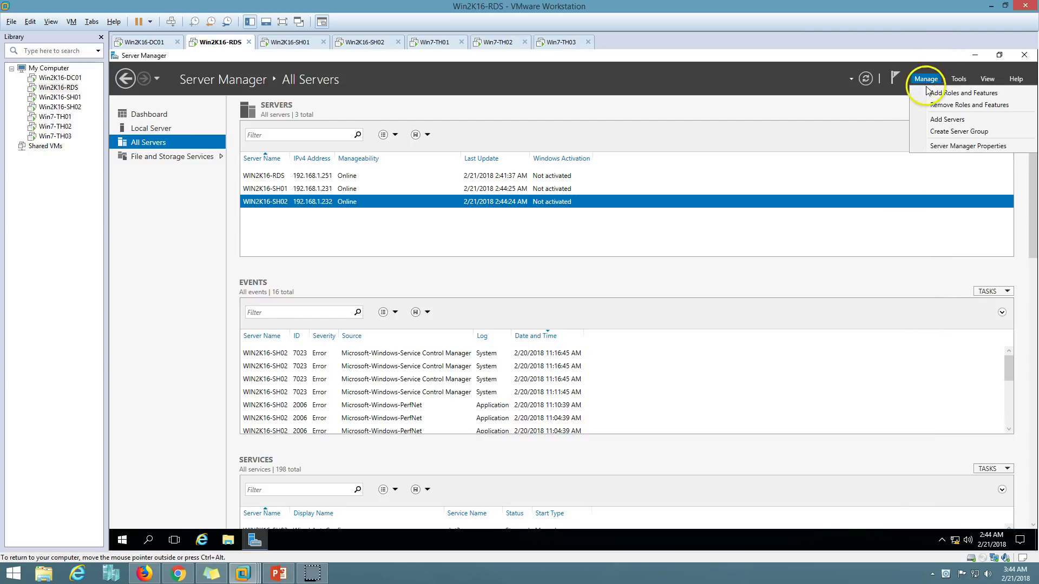
left_click(942, 93)
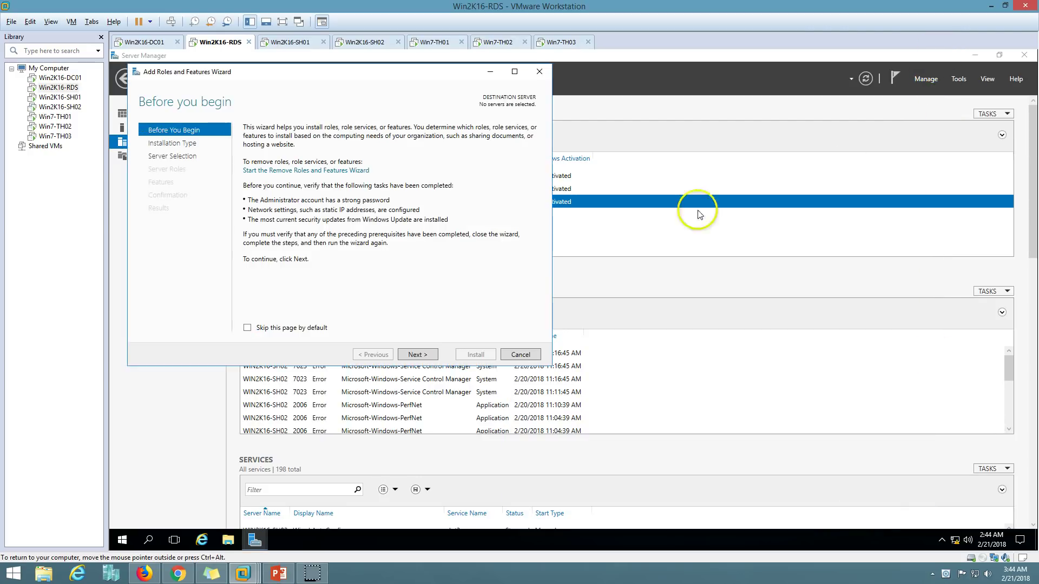
left_click(426, 355)
left_click_drag(327, 72, 543, 172)
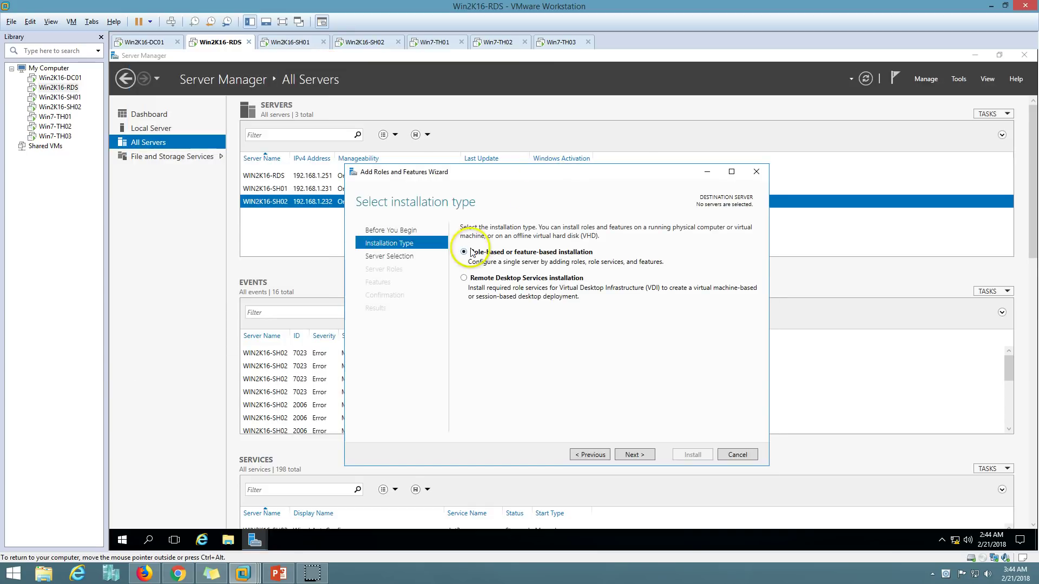
left_click(502, 283)
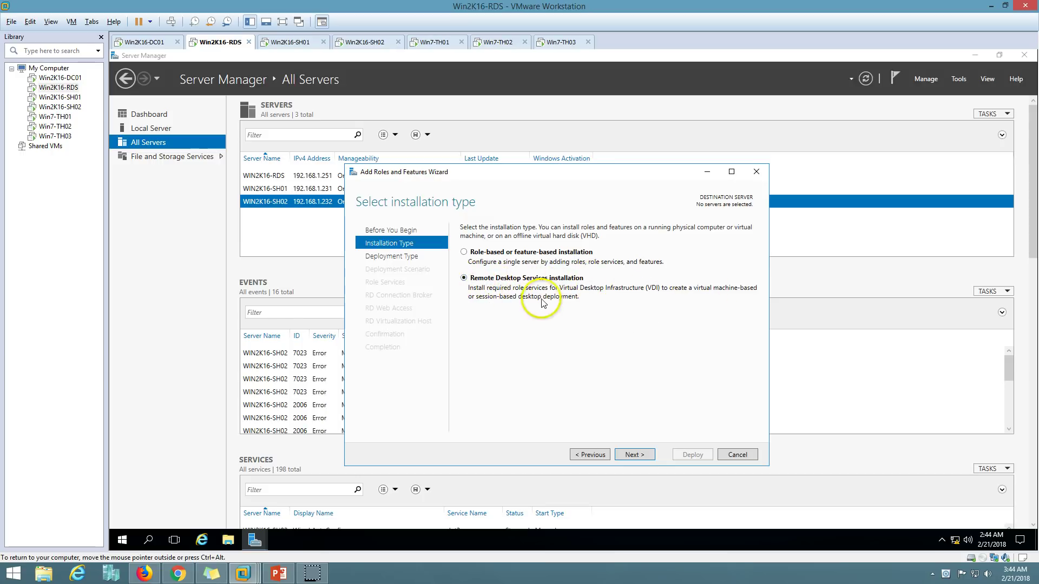
left_click(644, 456)
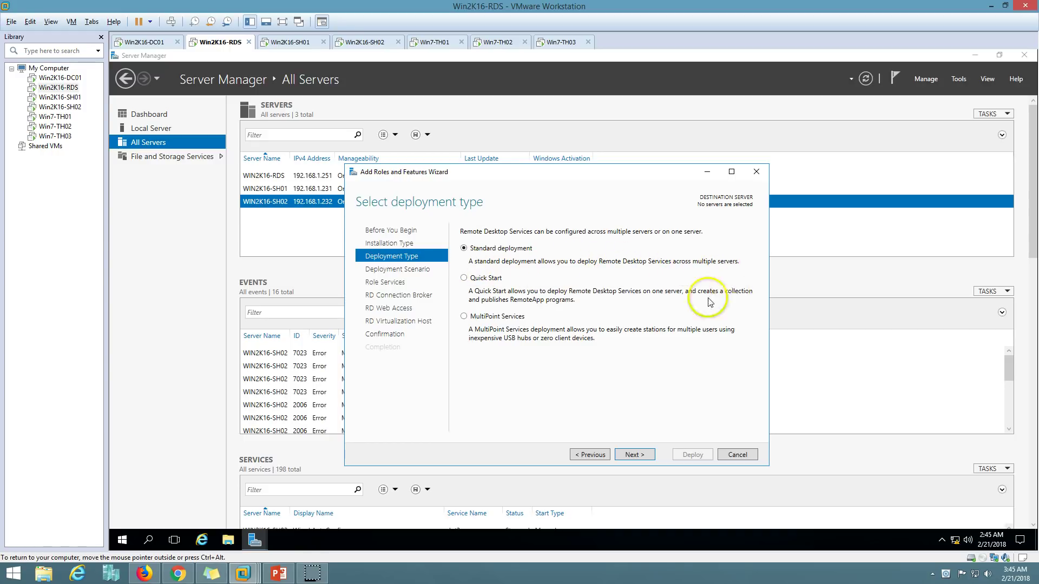
Accept Standard deployment and select Session-based desktop deployment as the deployment scenario
left_click(638, 455)
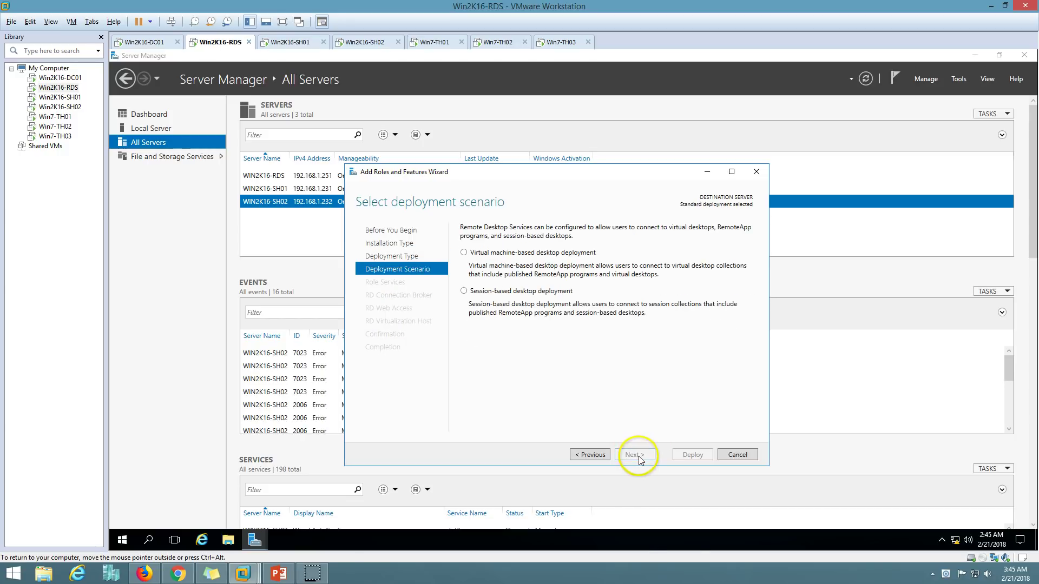
left_click(547, 254)
left_click(511, 292)
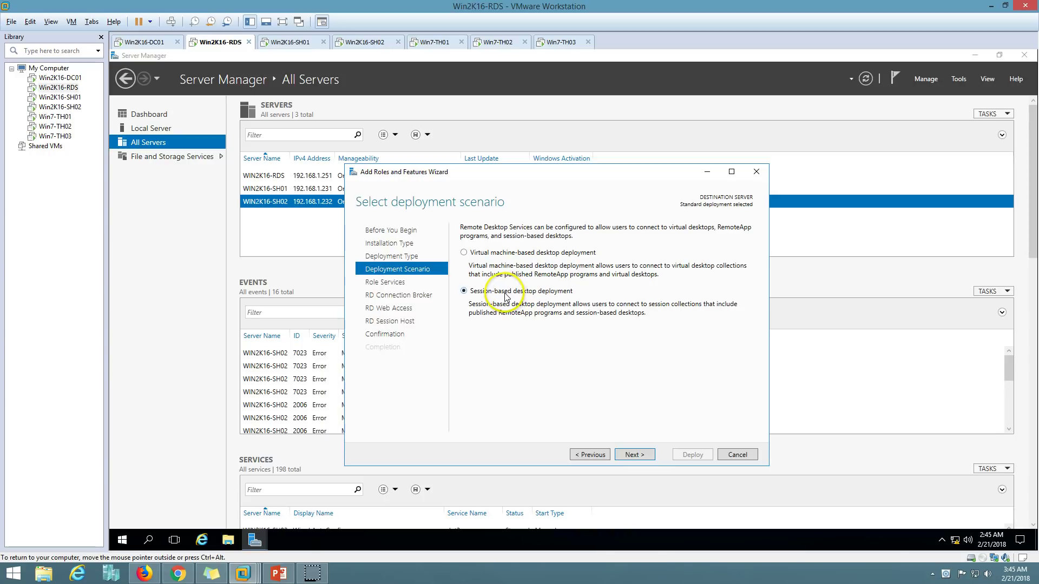
Review the Server Manager dashboards of the Win2K16-SH01 and Win2K16-SH02 virtual machines
left_click(292, 45)
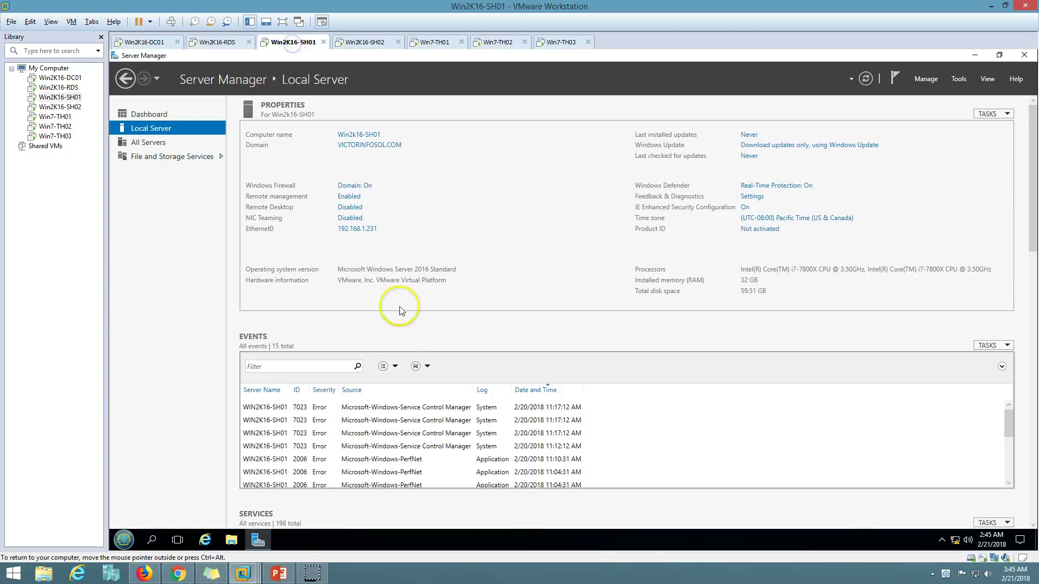
left_click(142, 112)
left_click(349, 44)
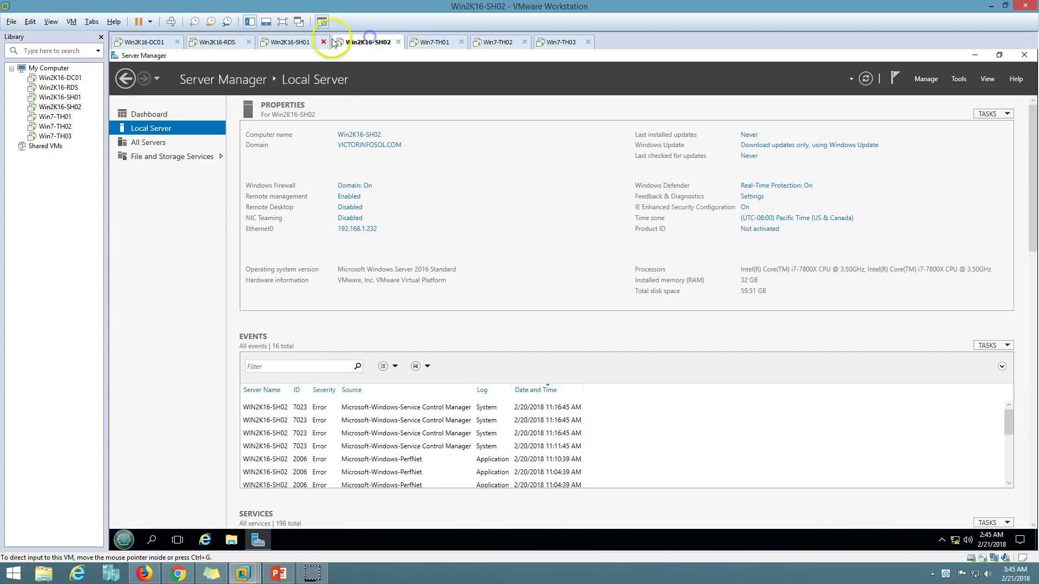
left_click(142, 113)
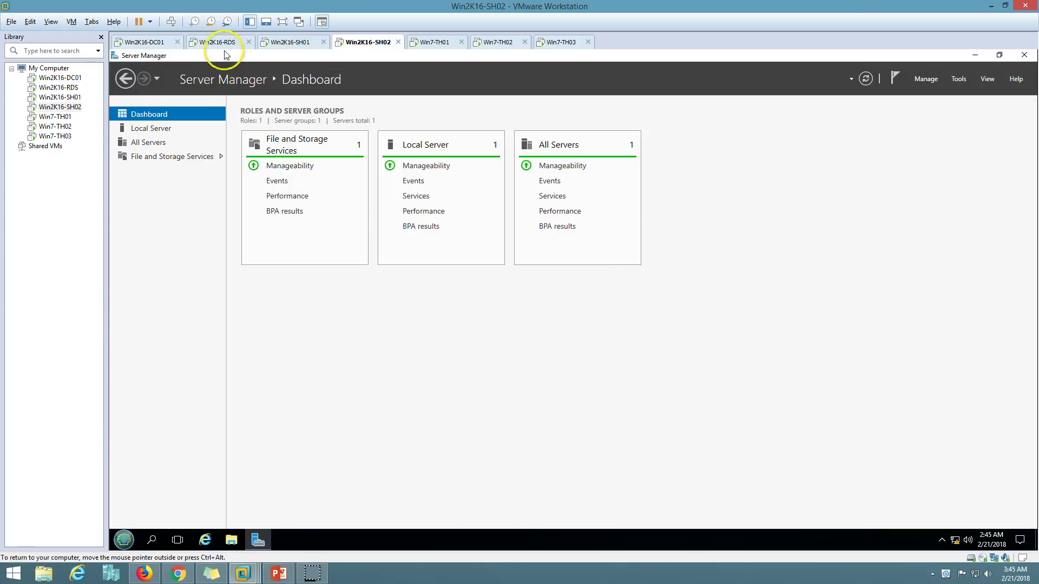
Return to the wizard on Win2K16-RDS, keep session-based deployment, and advance past the role services review
left_click(220, 42)
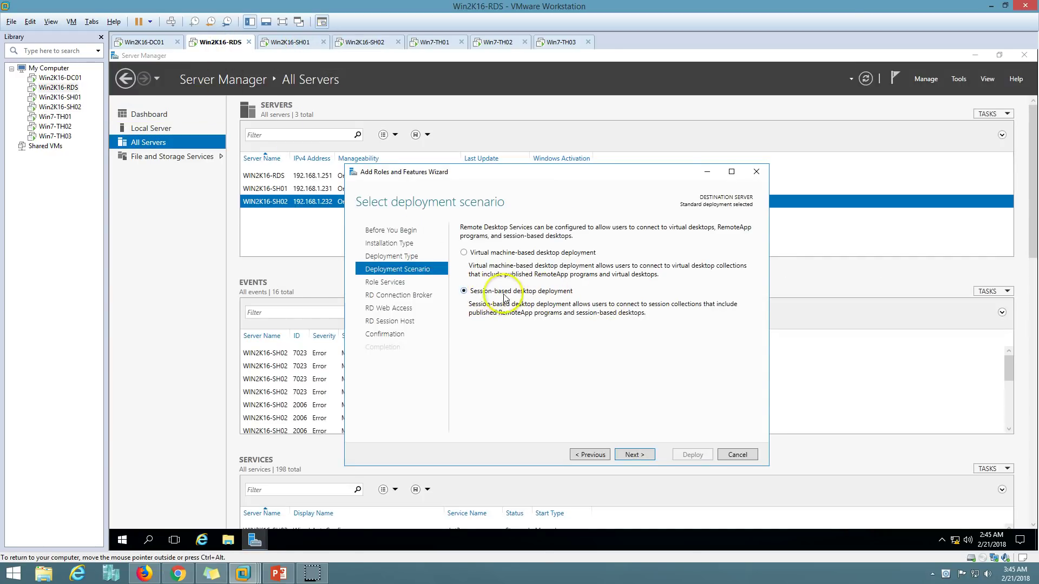
left_click(636, 455)
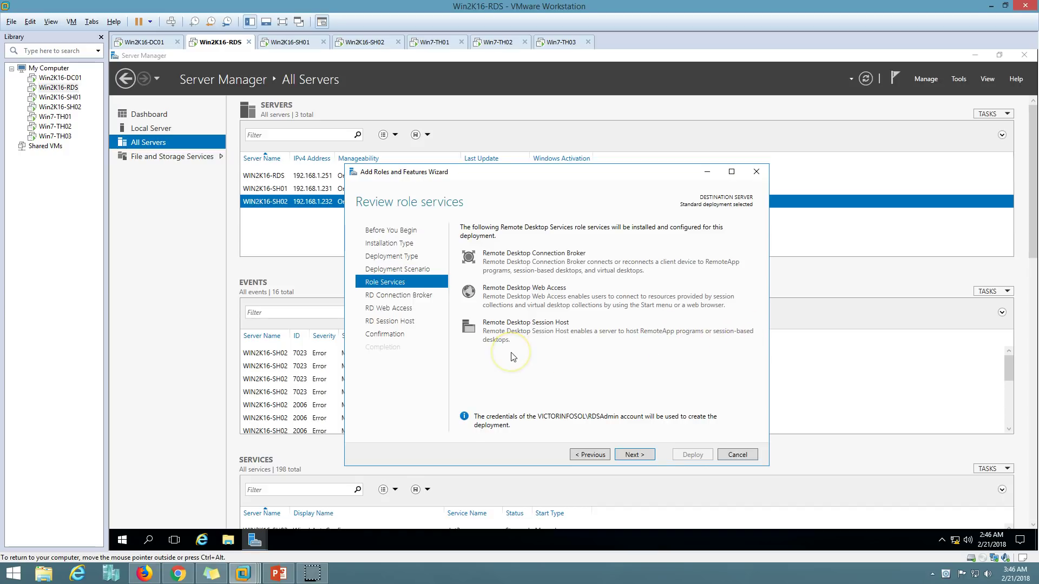
left_click(632, 455)
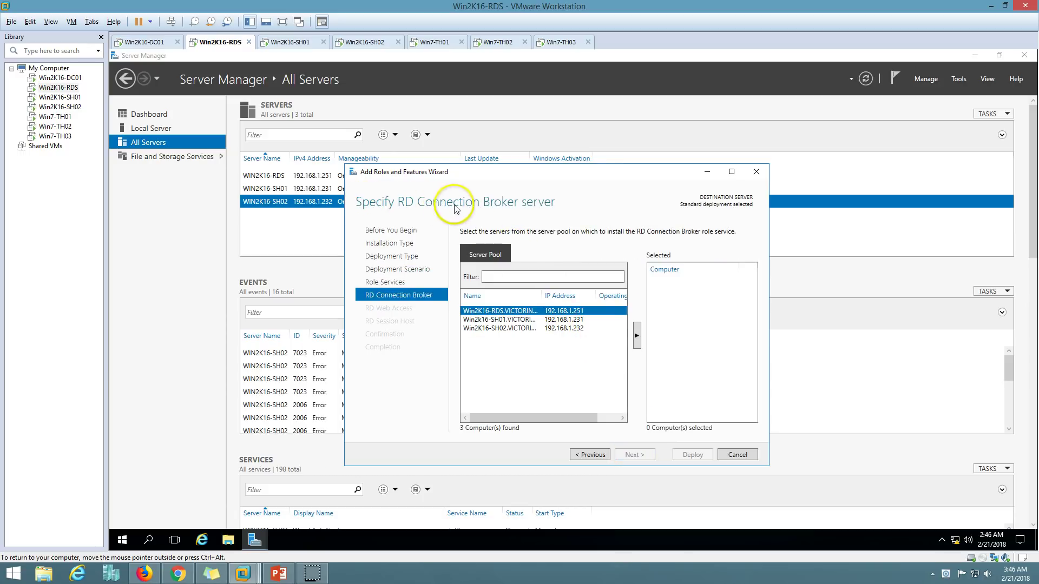
Assign Win2K16-RDS as the RD Connection Broker and install the RD Web Access role service on that same server
double_click(542, 297)
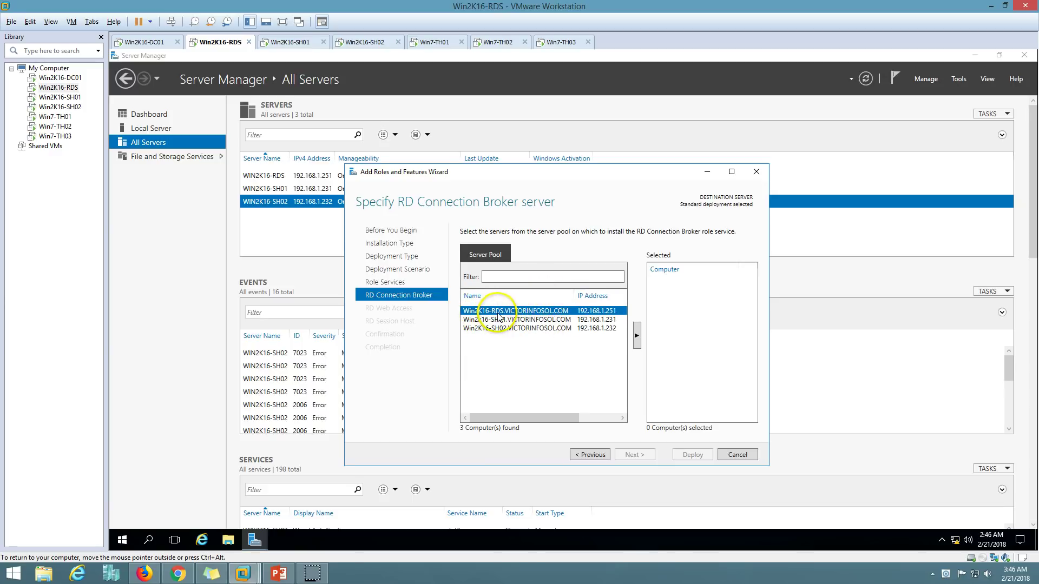
left_click(637, 333)
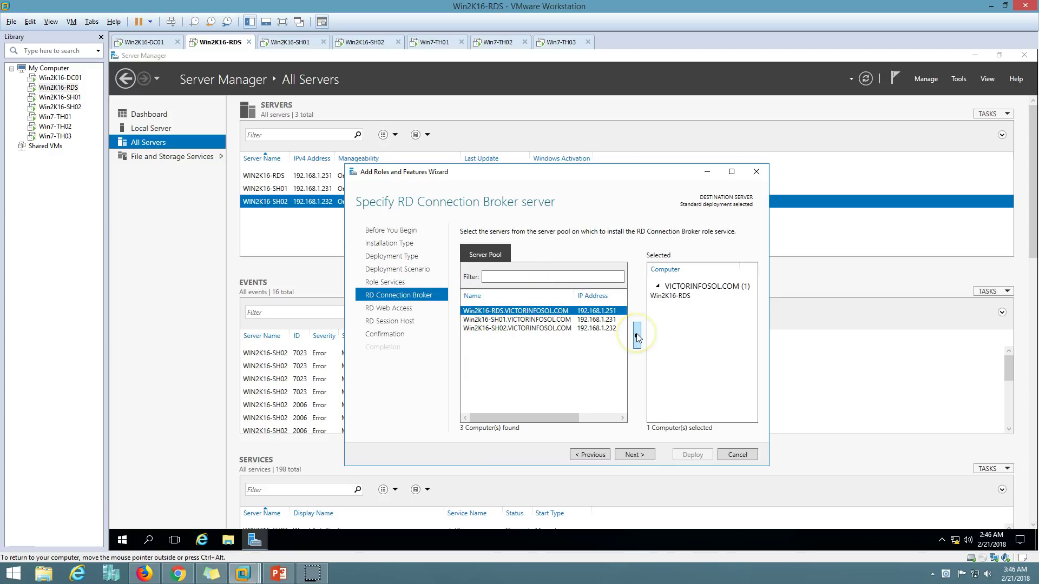
left_click(635, 455)
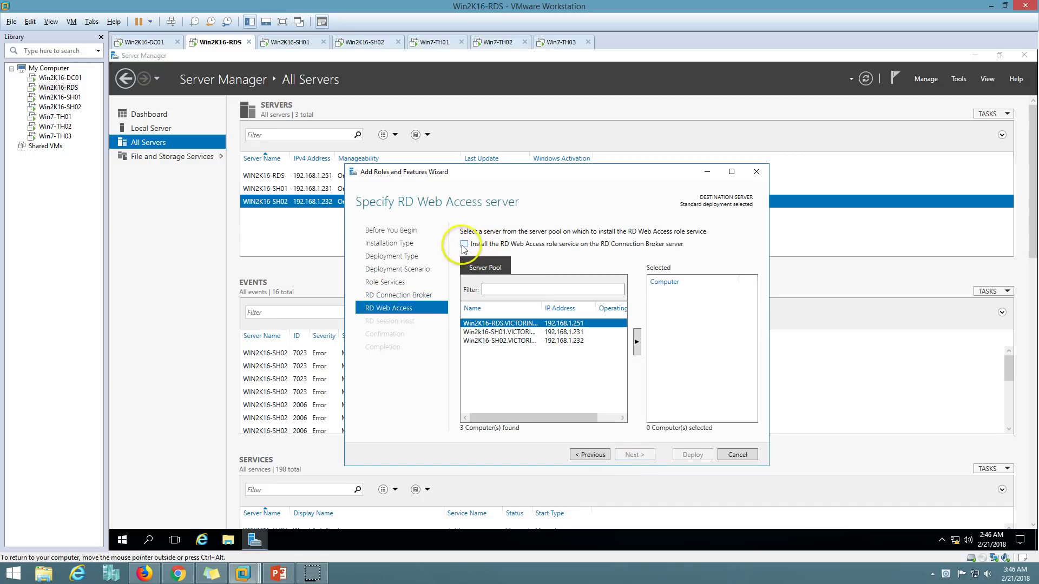
left_click(476, 249)
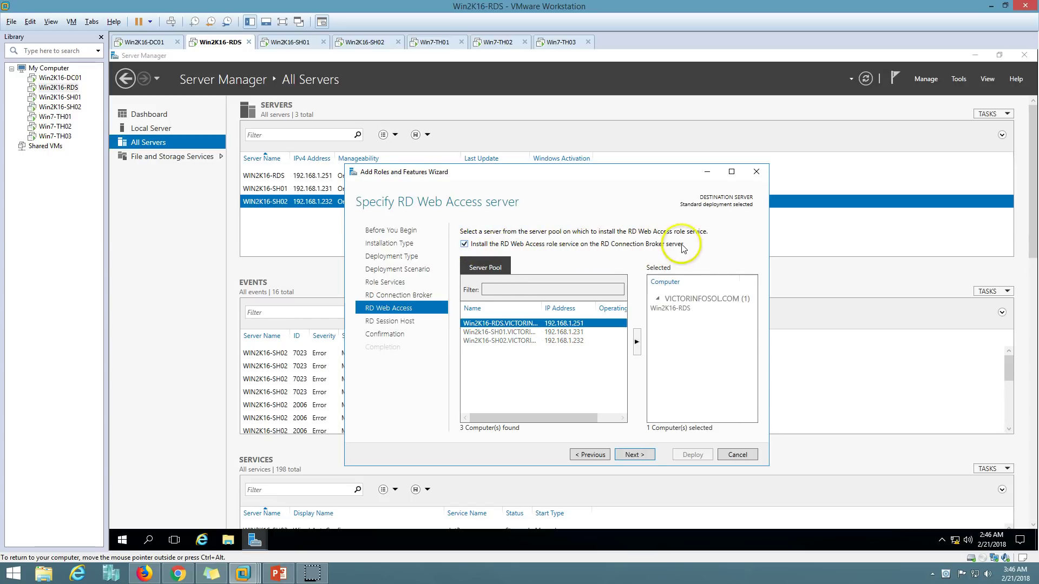
left_click(633, 455)
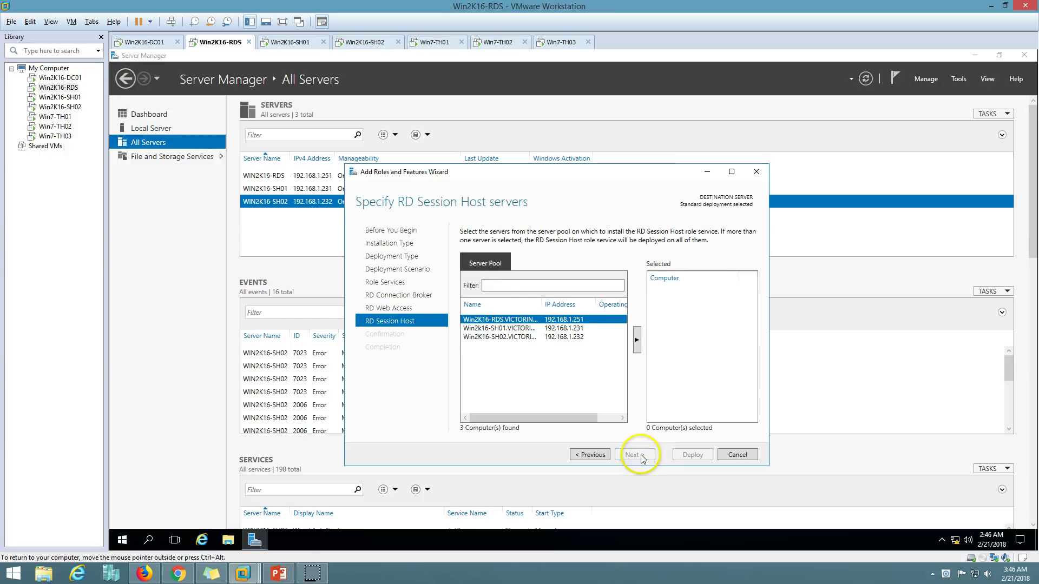
Add Win2K16-SH01 and Win2K16-SH02 as the RD Session Host servers and proceed to the confirmation page
left_click(516, 329)
left_click(523, 337, "shift")
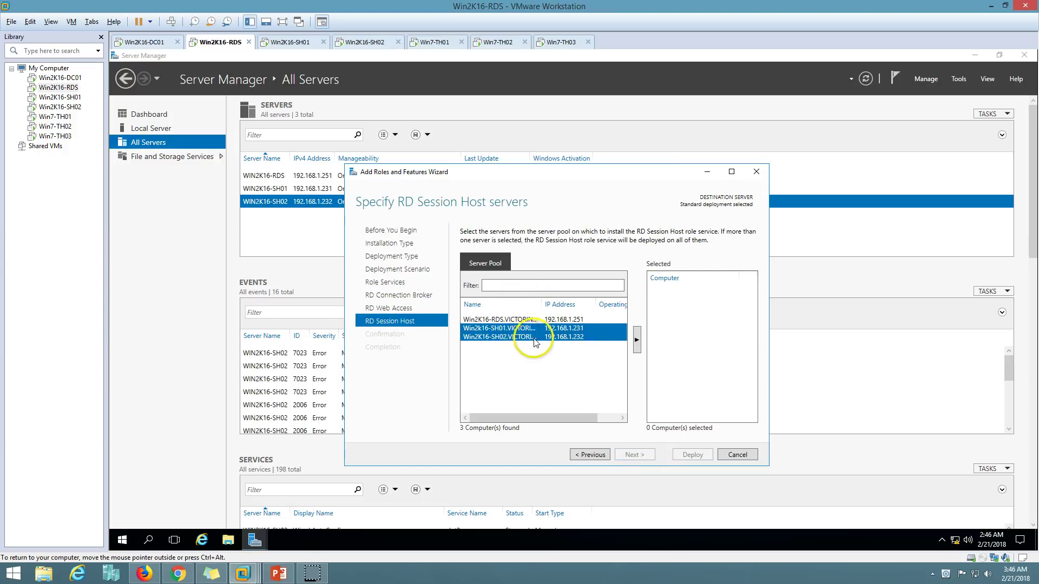
left_click(636, 340)
left_click(710, 312)
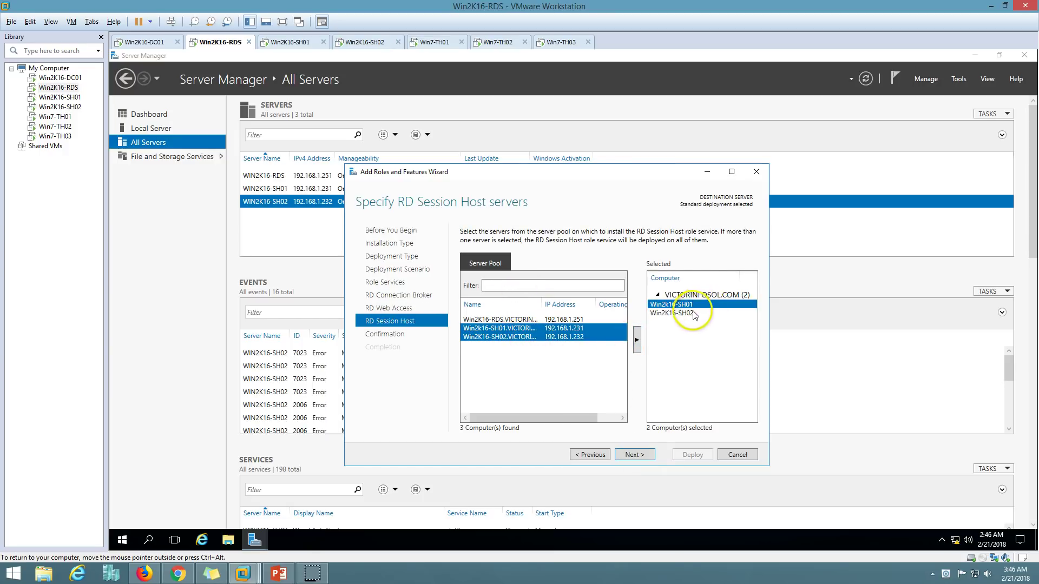
left_click(637, 456)
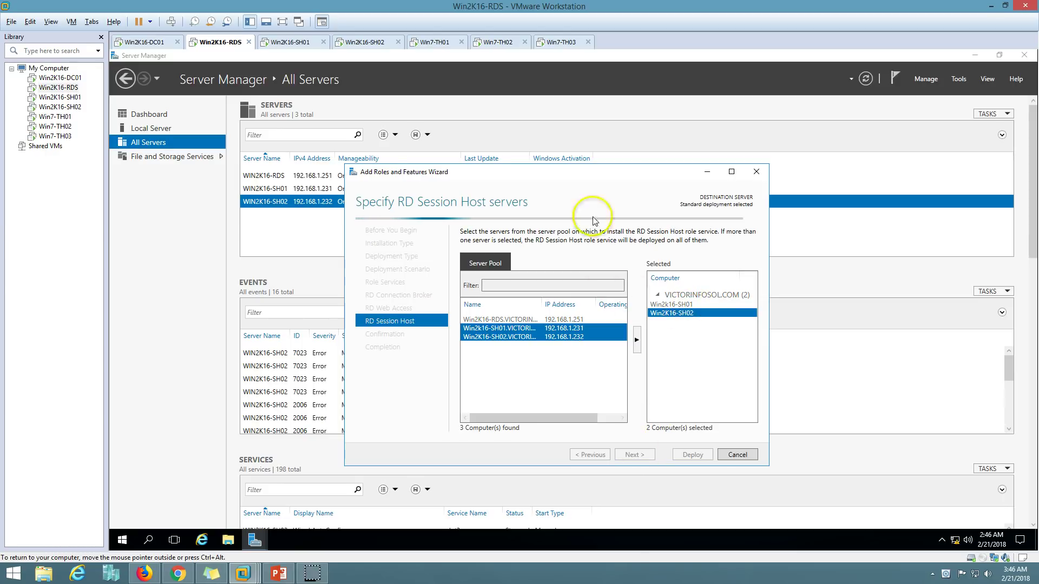
Allow automatic restart of the destination servers if required, and deploy the selected Remote Desktop Services roles
left_click_drag(610, 177, 584, 158)
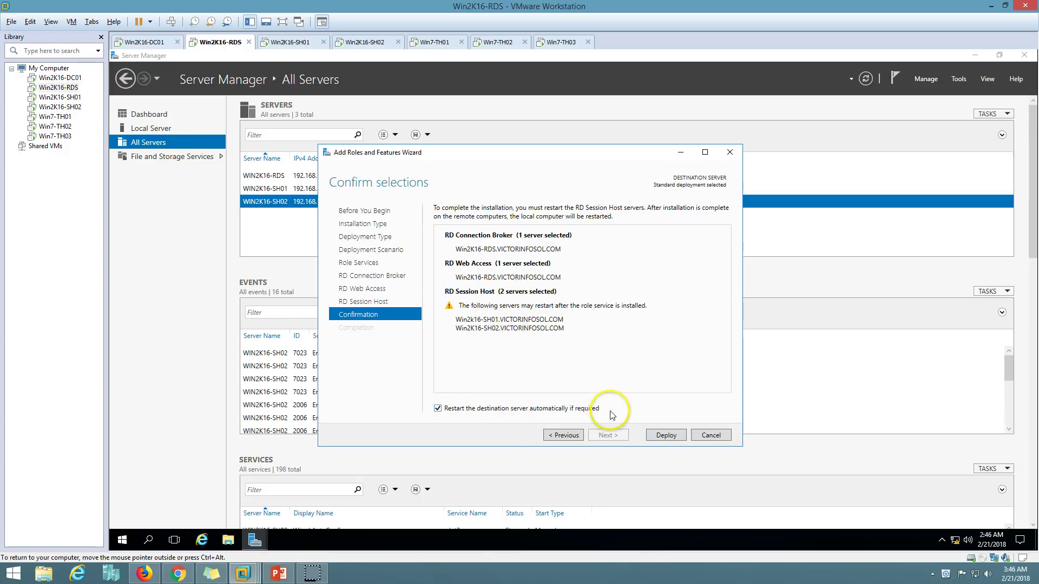
left_click(666, 435)
left_click_drag(511, 154, 535, 151)
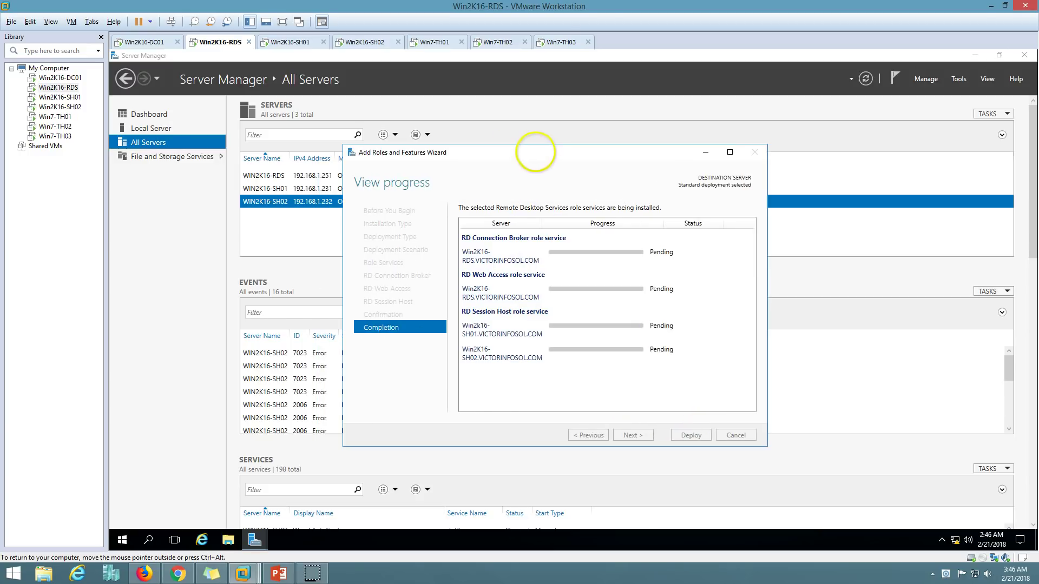
double_click(535, 152)
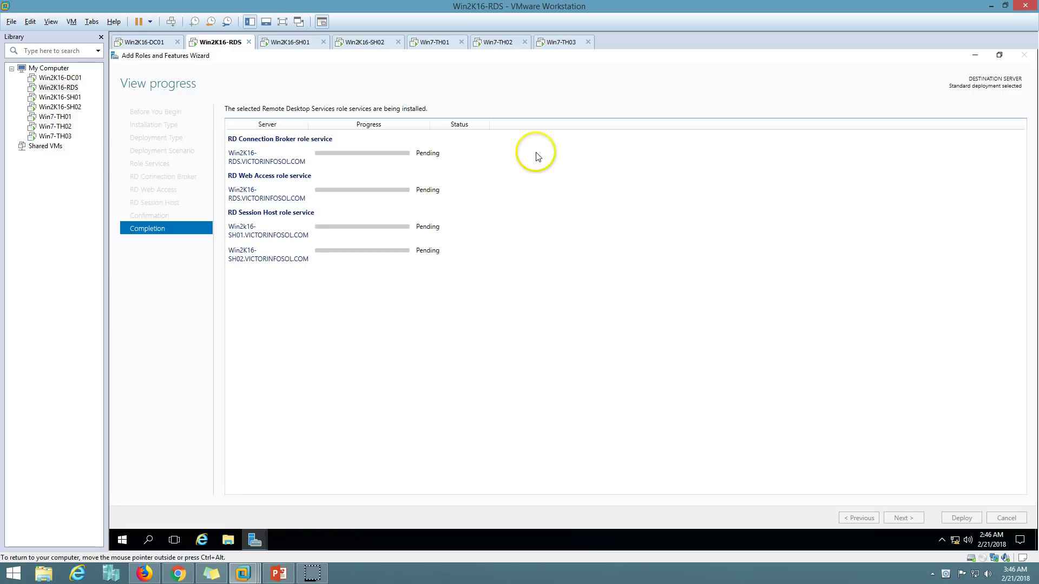
double_click(415, 58)
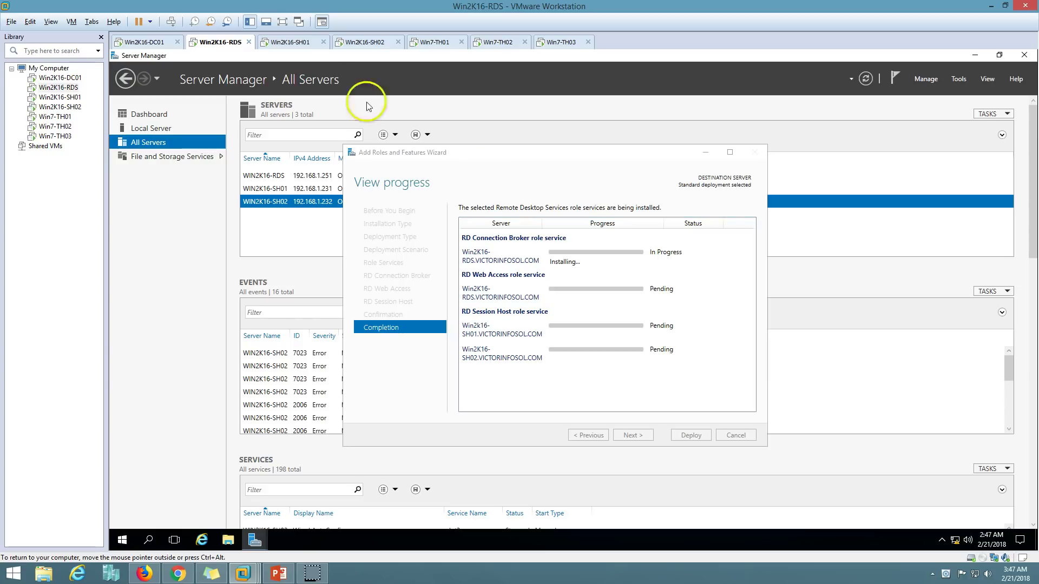
Check the Win2K16-SH01 and Win2K16-SH02 virtual machines and the role installation progress on Win2K16-RDS
left_click(290, 42)
left_click(362, 43)
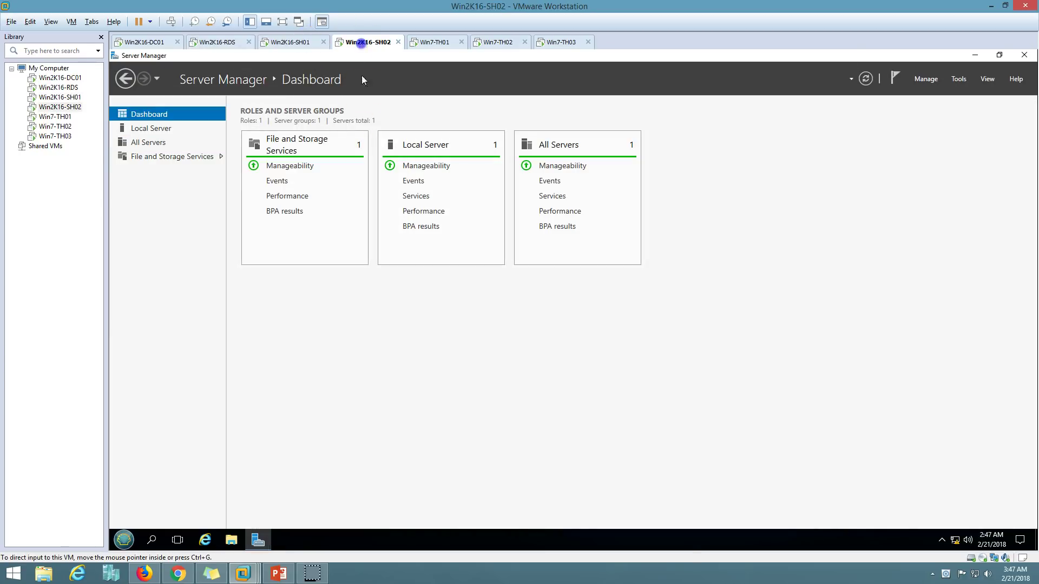
left_click(228, 43)
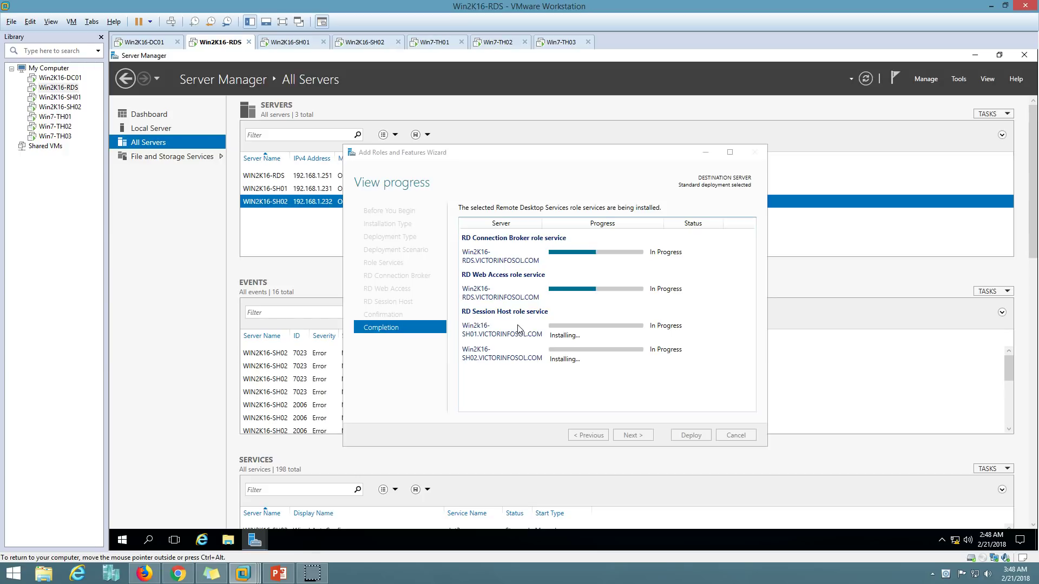
left_click(652, 257)
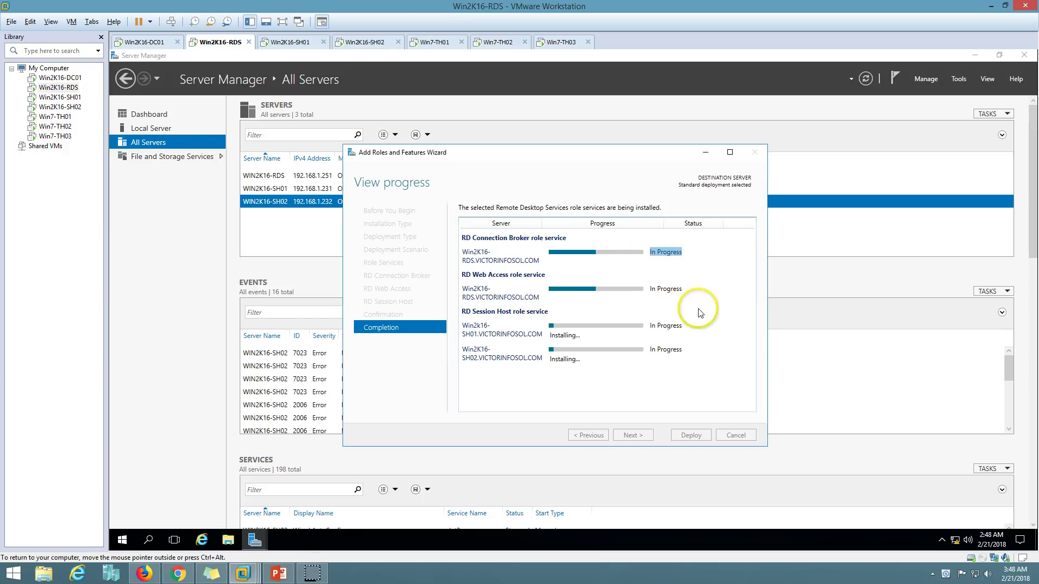
left_click(482, 337)
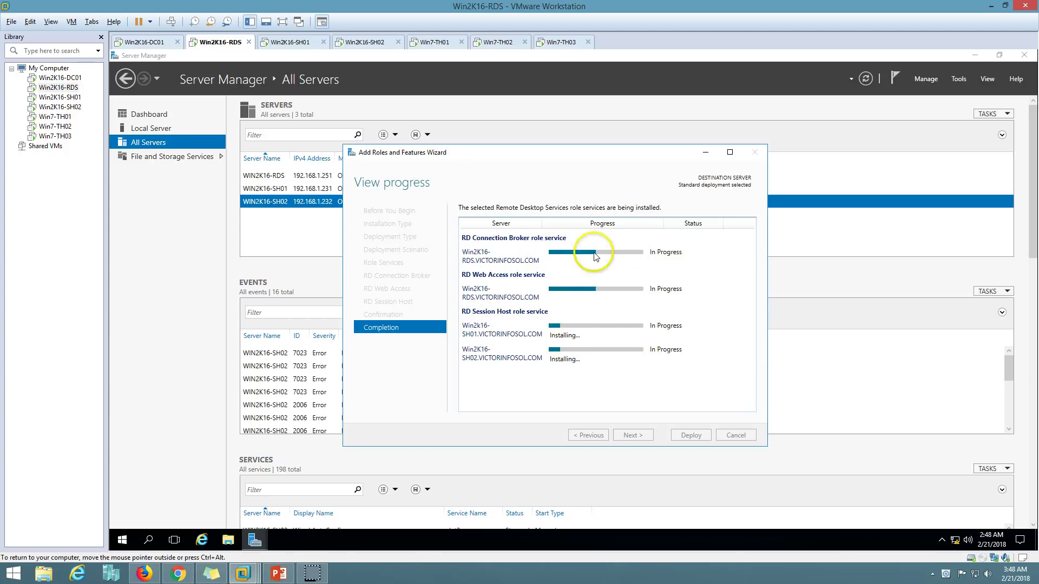
left_click(293, 42)
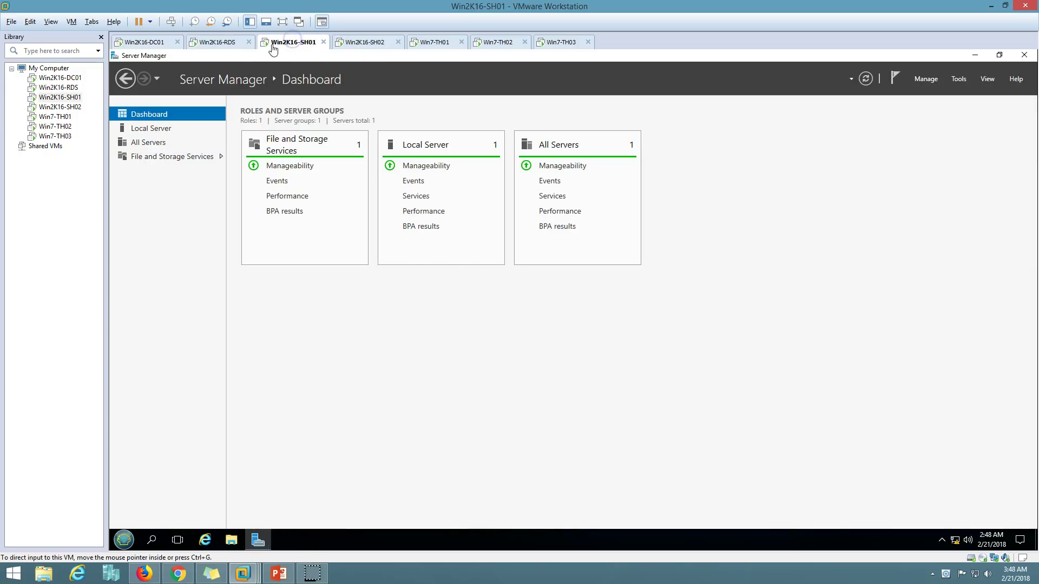
left_click(219, 43)
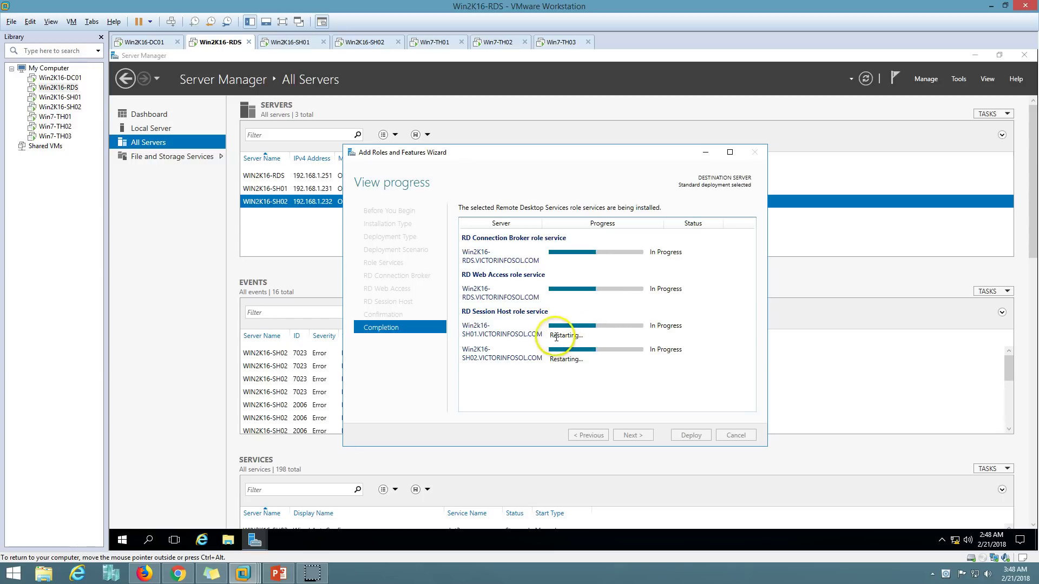
Monitor the restarts of Win2K16-SH01 and Win2K16-SH02 alongside the deployment progress on Win2K16-RDS
left_click(290, 42)
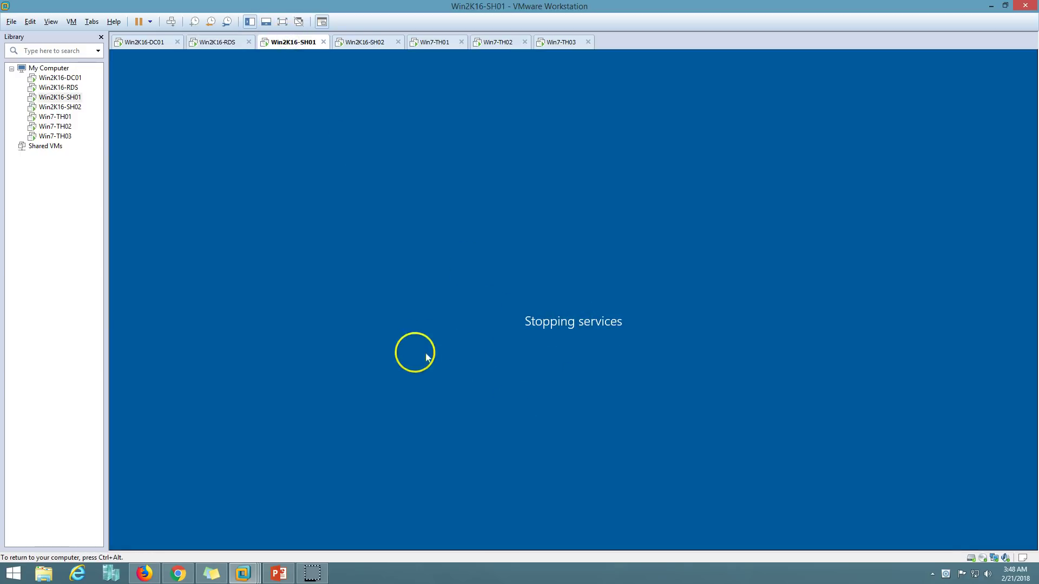
left_click(374, 42)
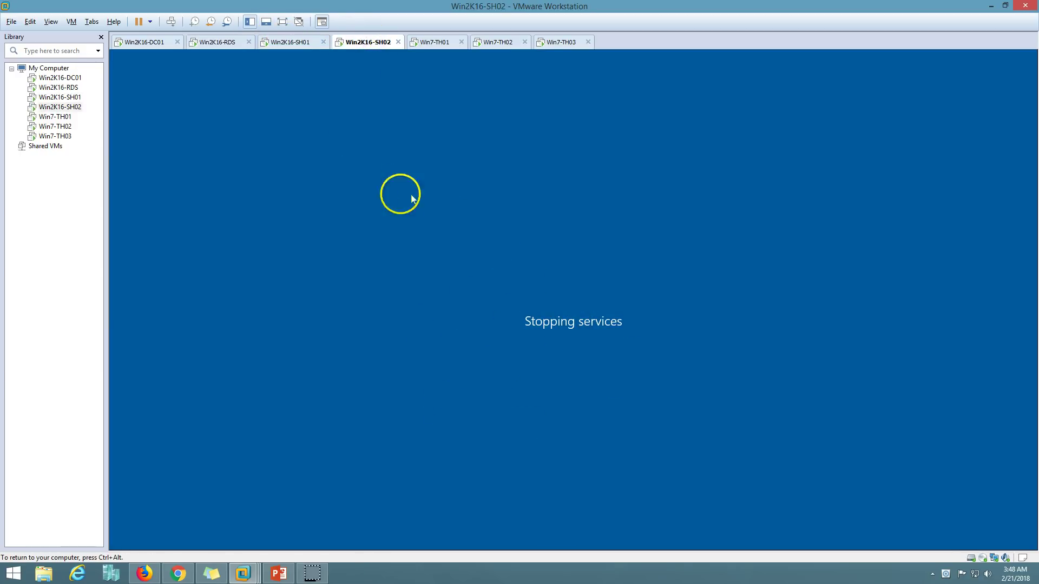
left_click(299, 42)
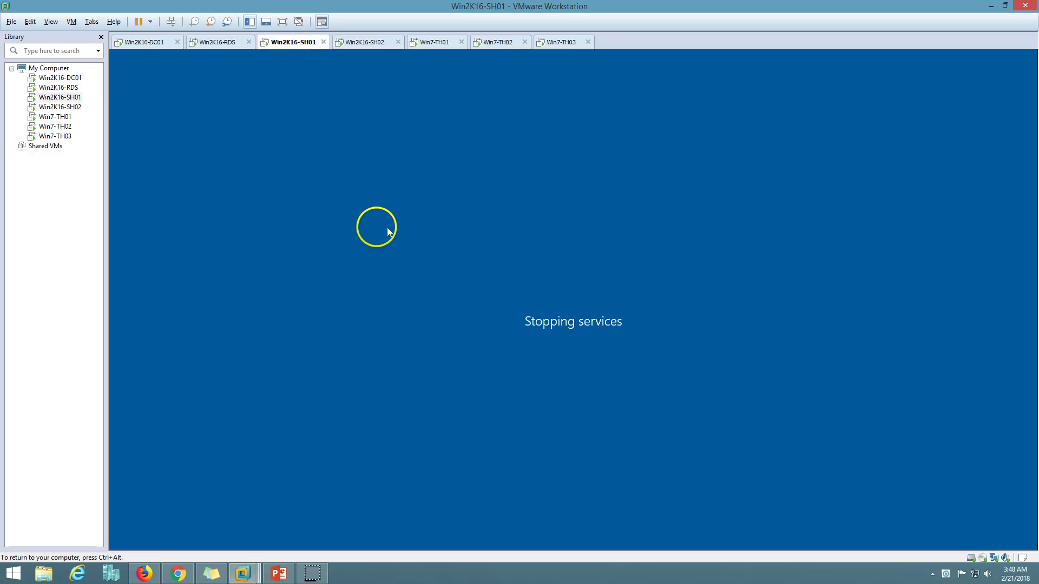
left_click(219, 43)
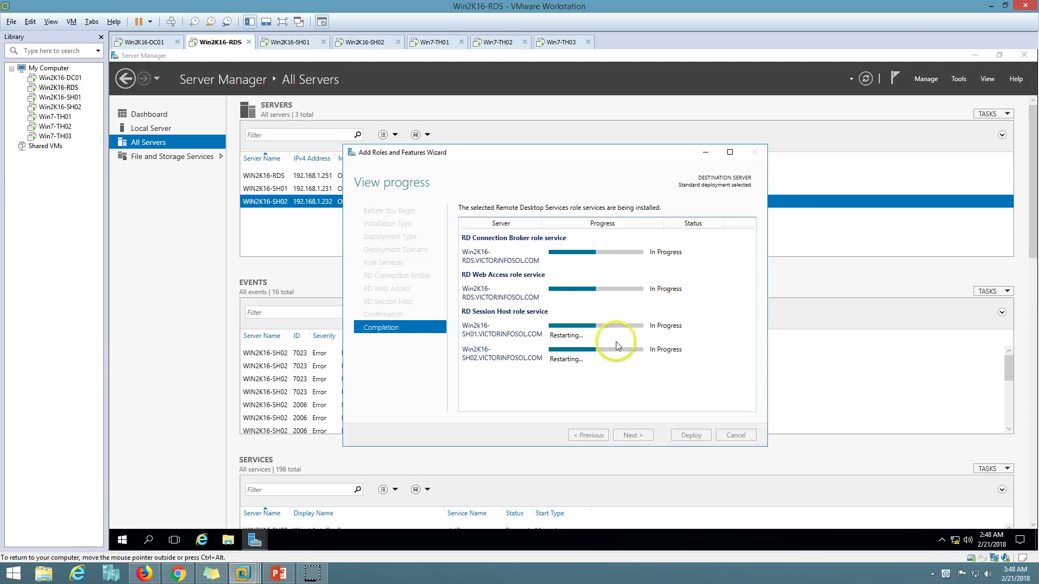
left_click(297, 43)
left_click(219, 42)
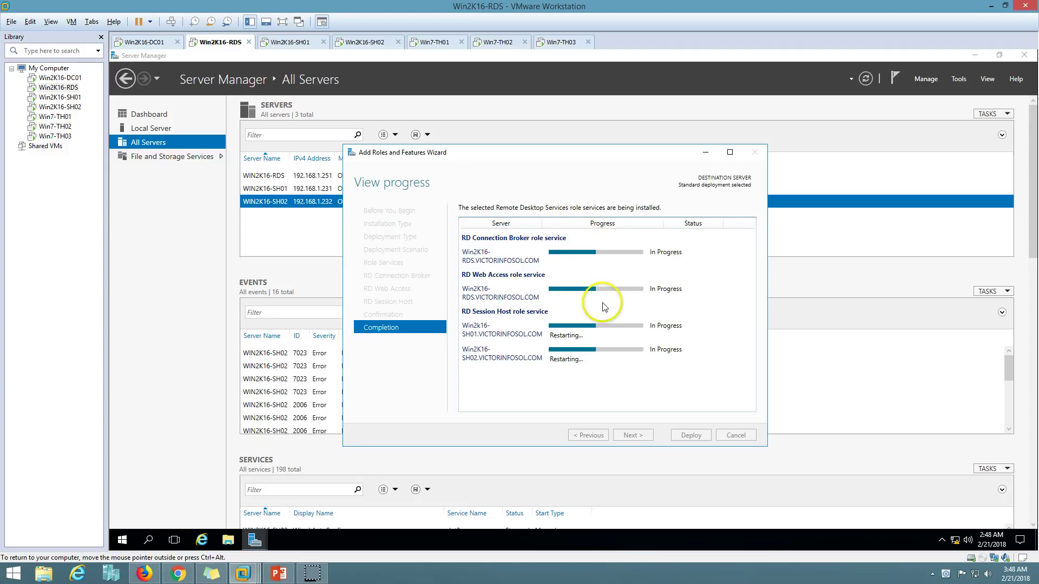
left_click(289, 43)
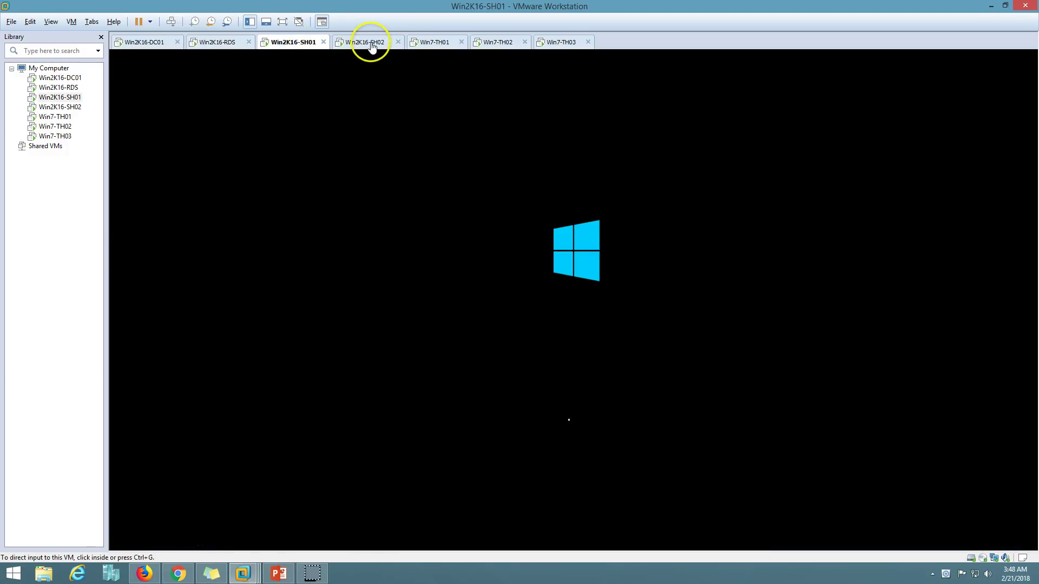
left_click(372, 43)
left_click(295, 43)
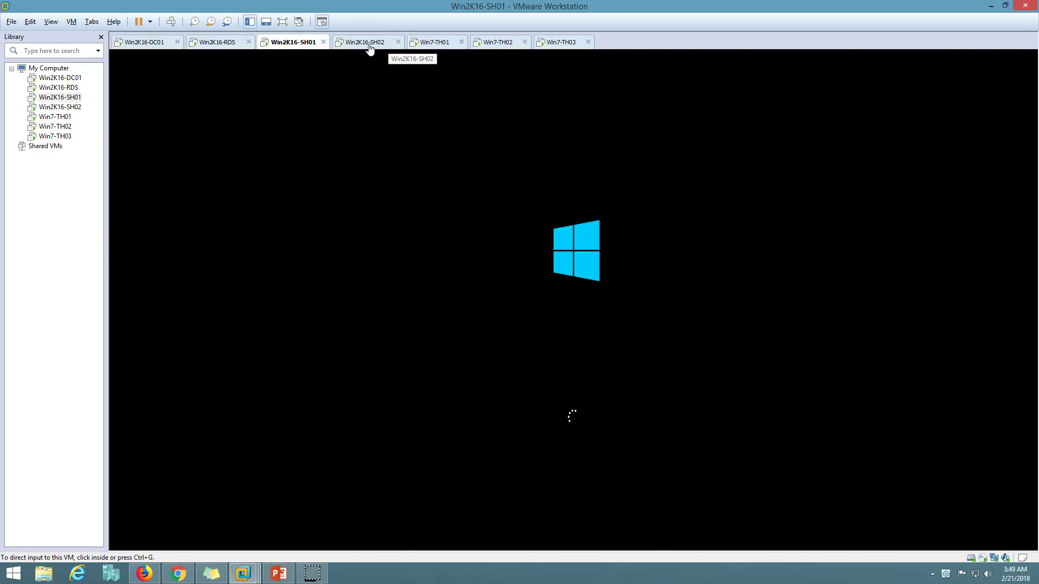
left_click(368, 45)
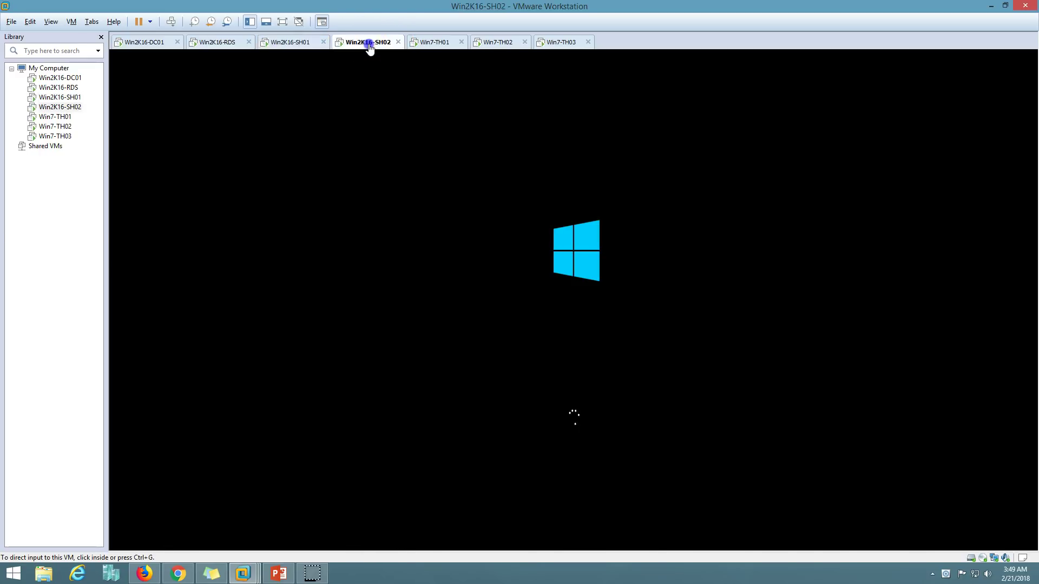
left_click(307, 44)
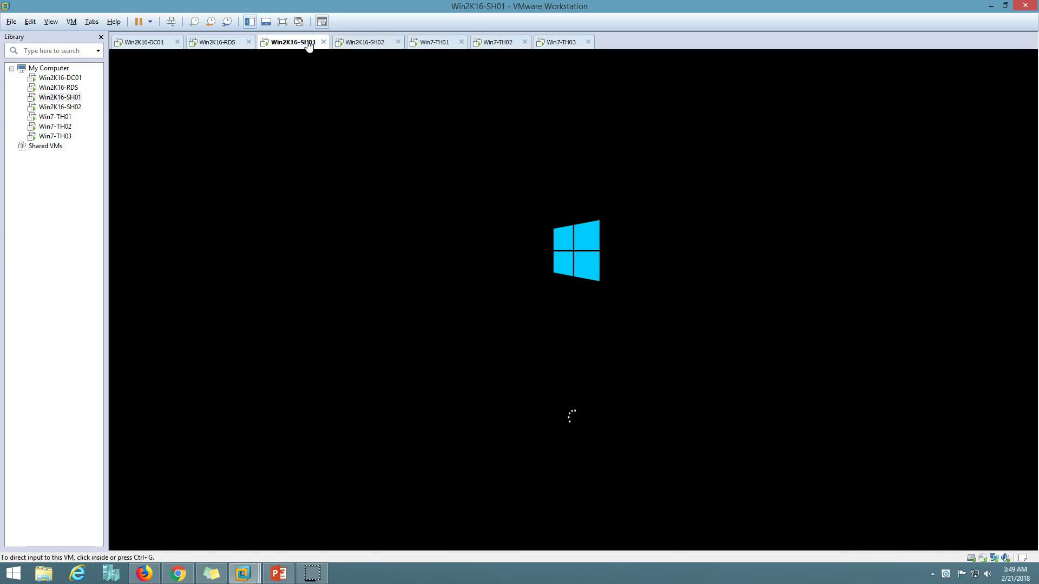
left_click(274, 50)
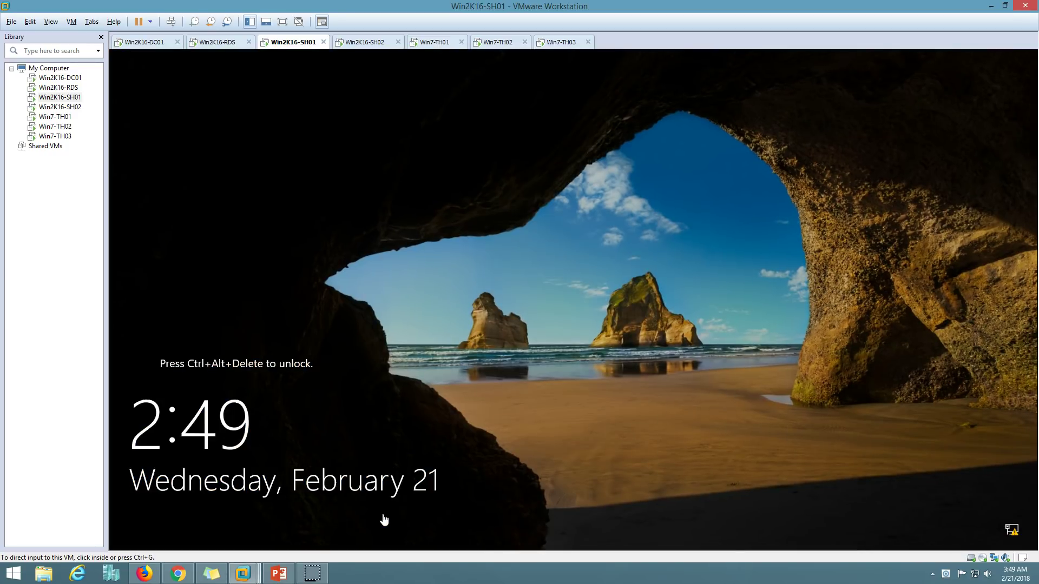
left_click(216, 45)
Sign in to Win2K16-SH01 on the VICTORINFOSOL domain as RDSAdmin, entering the account password
left_click(274, 42)
left_click(172, 21)
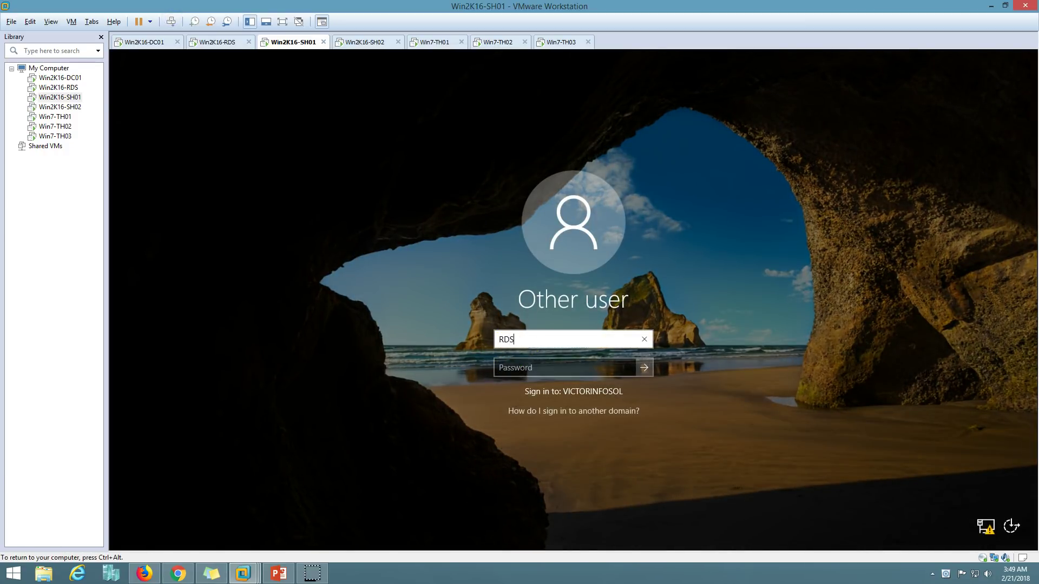
key("Tab")
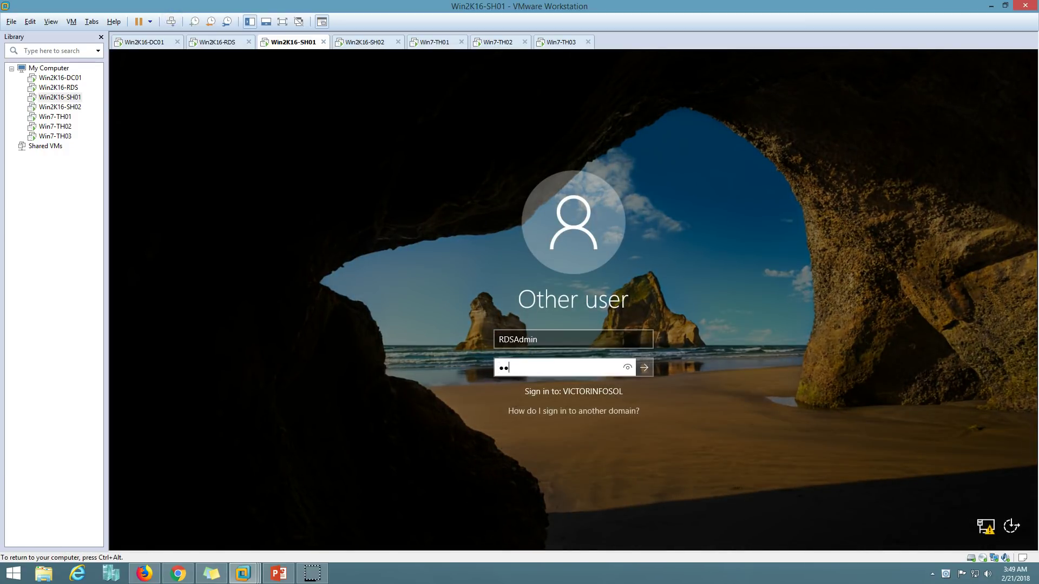
key("Return")
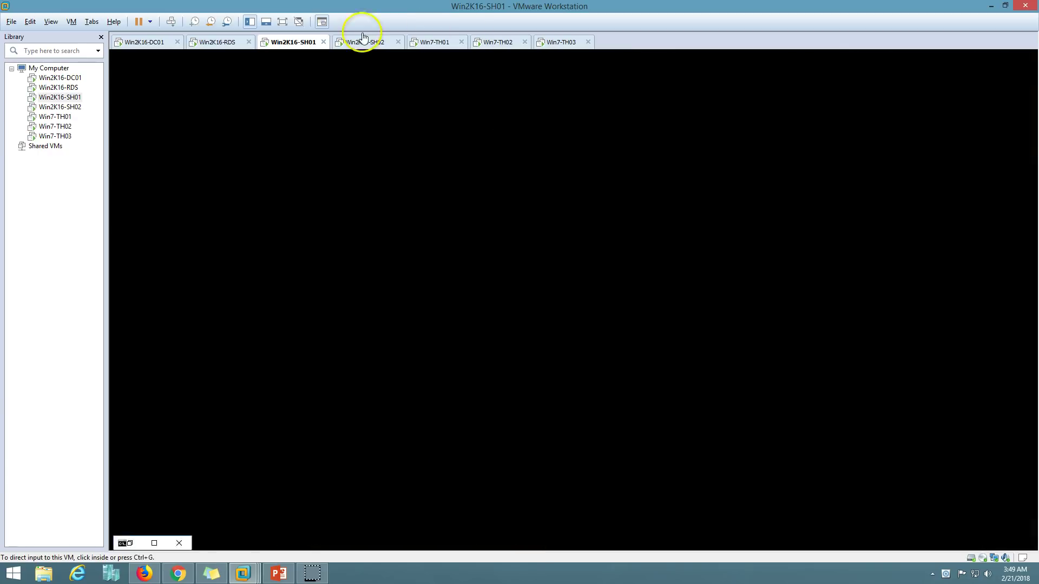
Sign in to Win2K16-SH02 on the VICTORINFOSOL domain as RDSAdmin, entering the account password
left_click(362, 41)
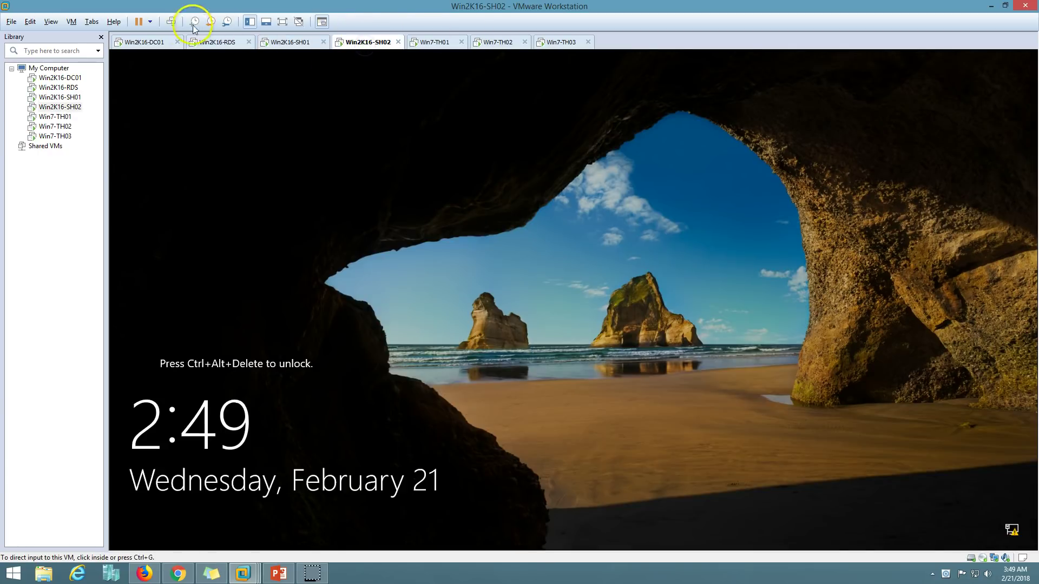
left_click(172, 22)
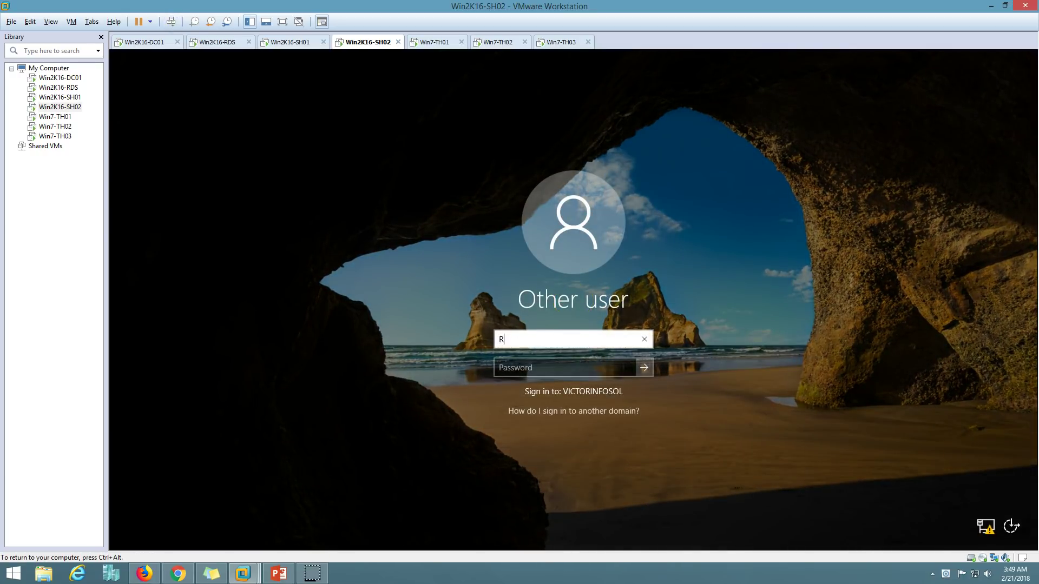
type("RDSAdmin")
key("Tab")
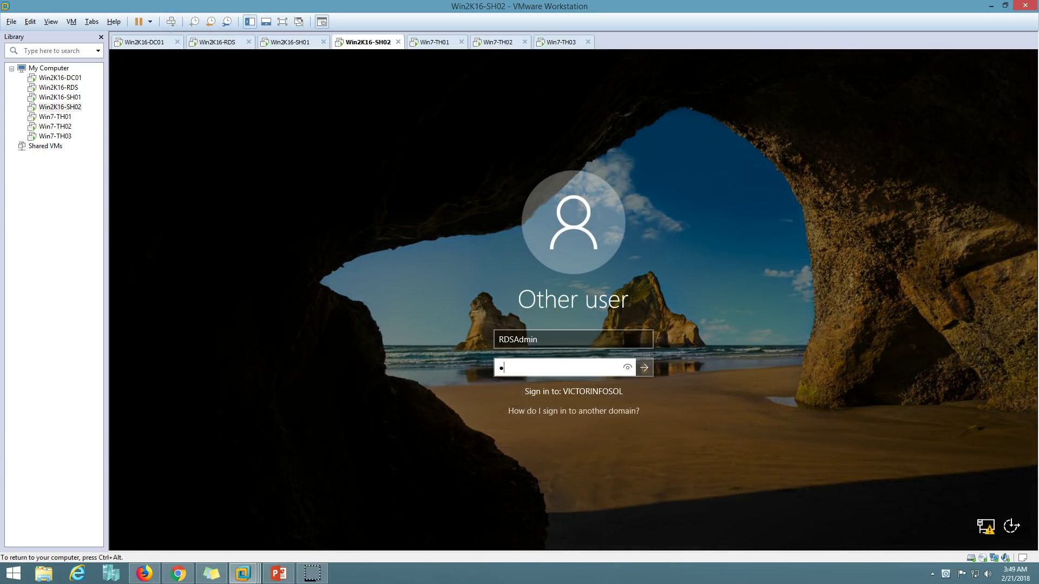
key("Return")
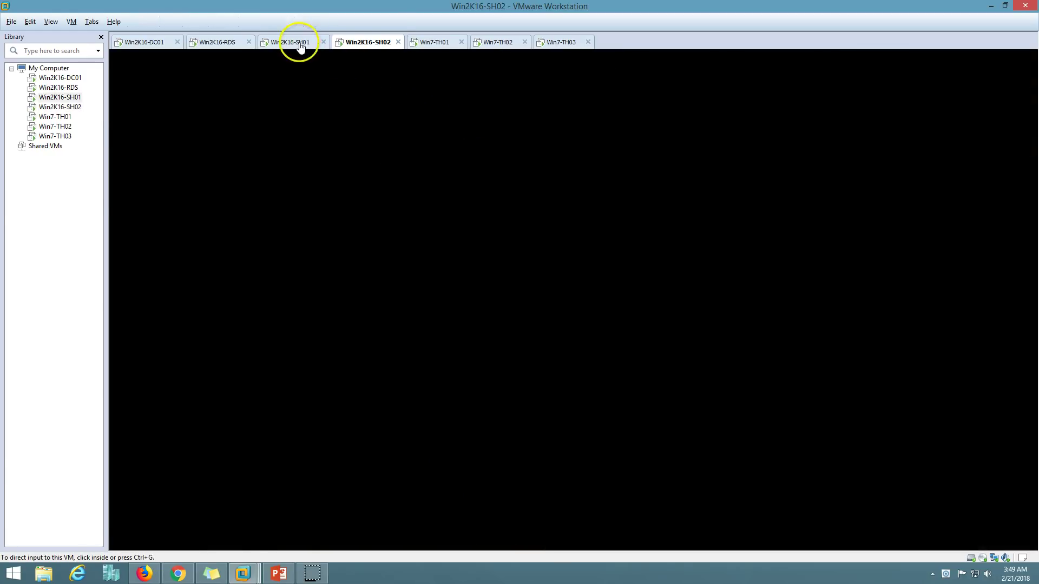
Check the deployment progress on Win2K16-RDS and the Remote Desktop Services overview in Server Manager on Win2K16-SH01
left_click(219, 41)
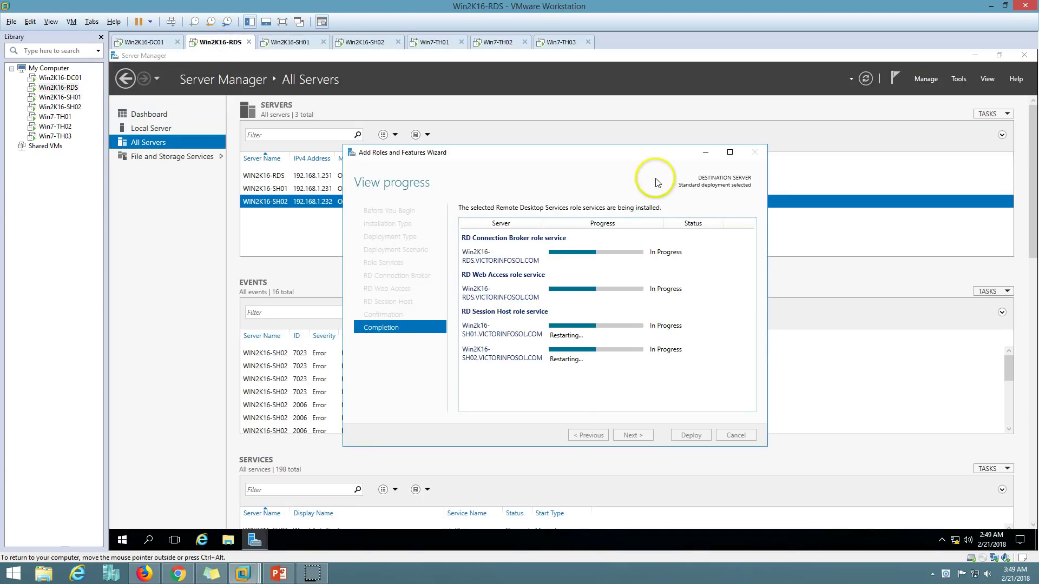
left_click_drag(655, 154, 661, 137)
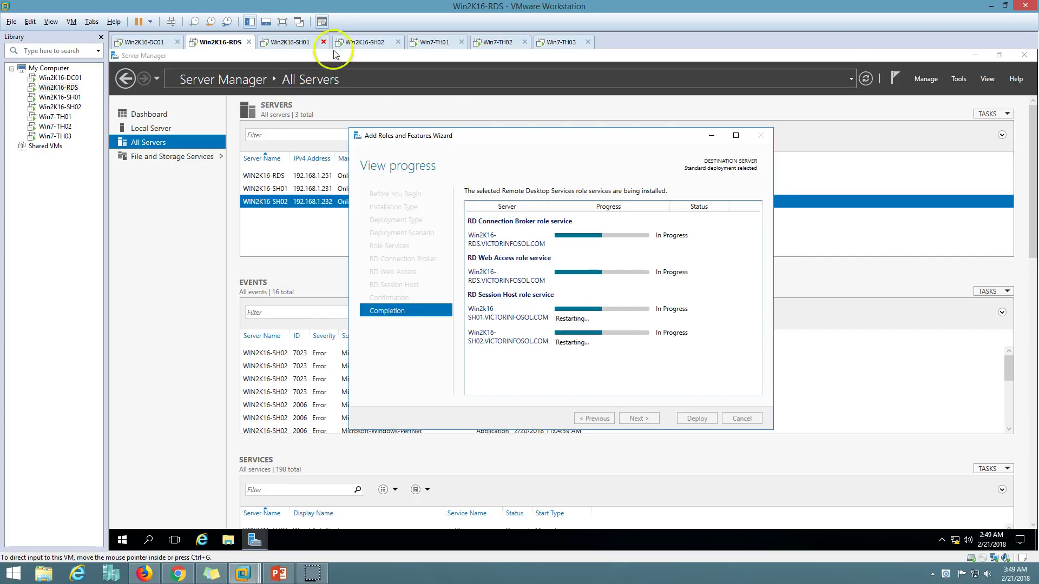
left_click(299, 43)
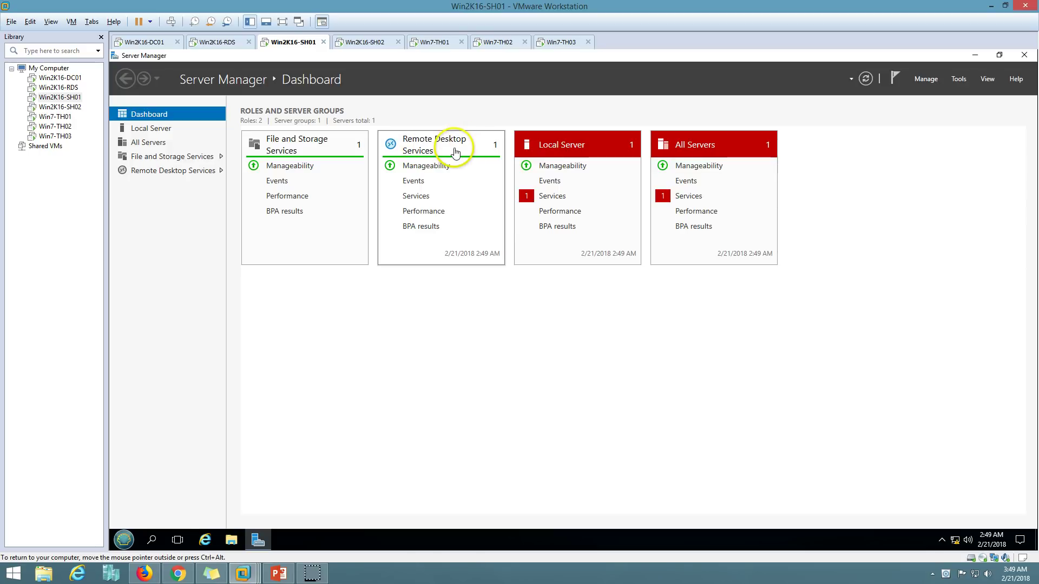
left_click(186, 172)
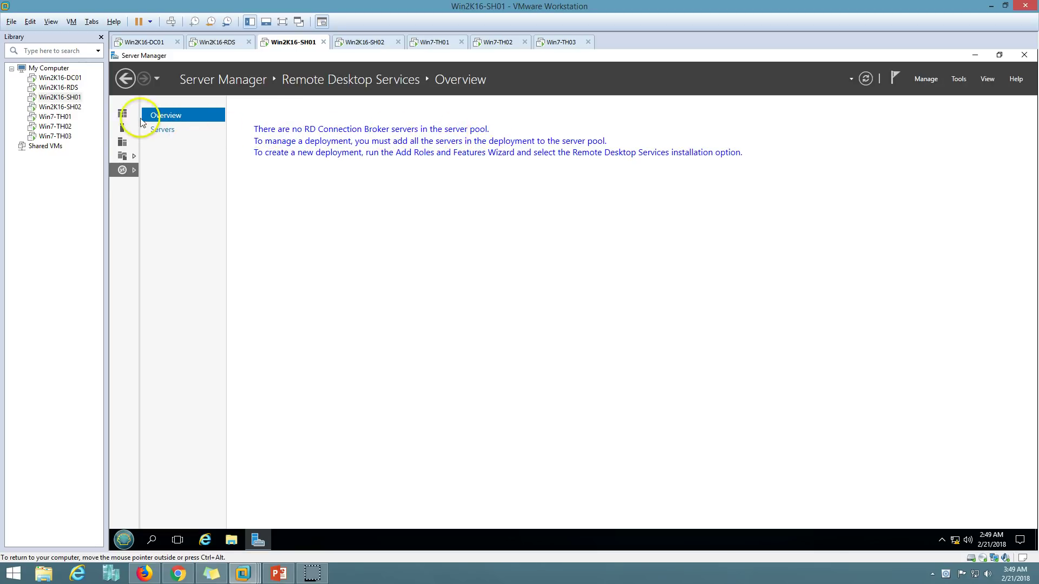
left_click(125, 113)
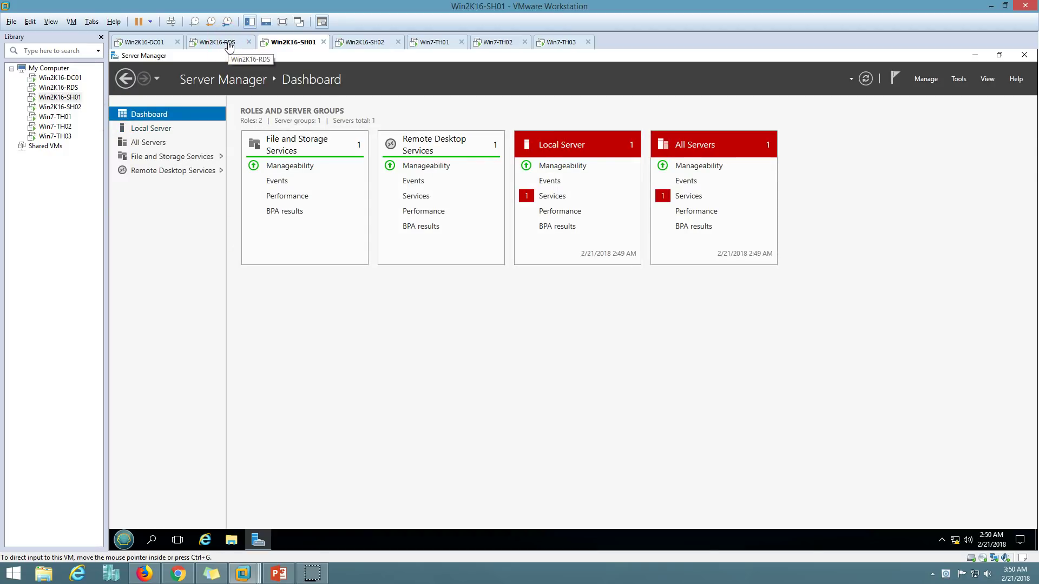
Review the installation status of each Remote Desktop role service on Win2K16-RDS and close the Add Roles and Features Wizard
left_click(228, 46)
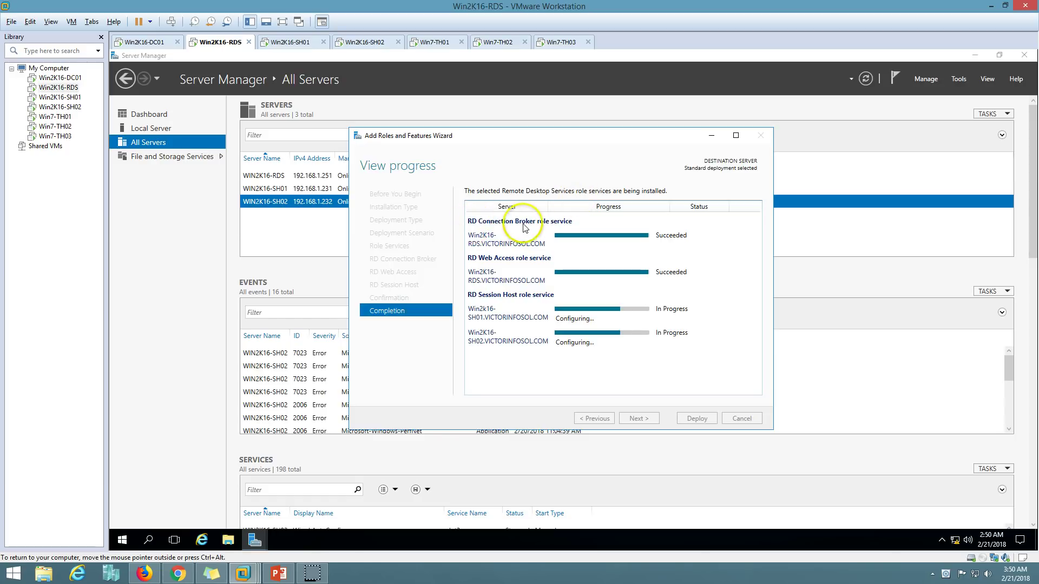
double_click(675, 237)
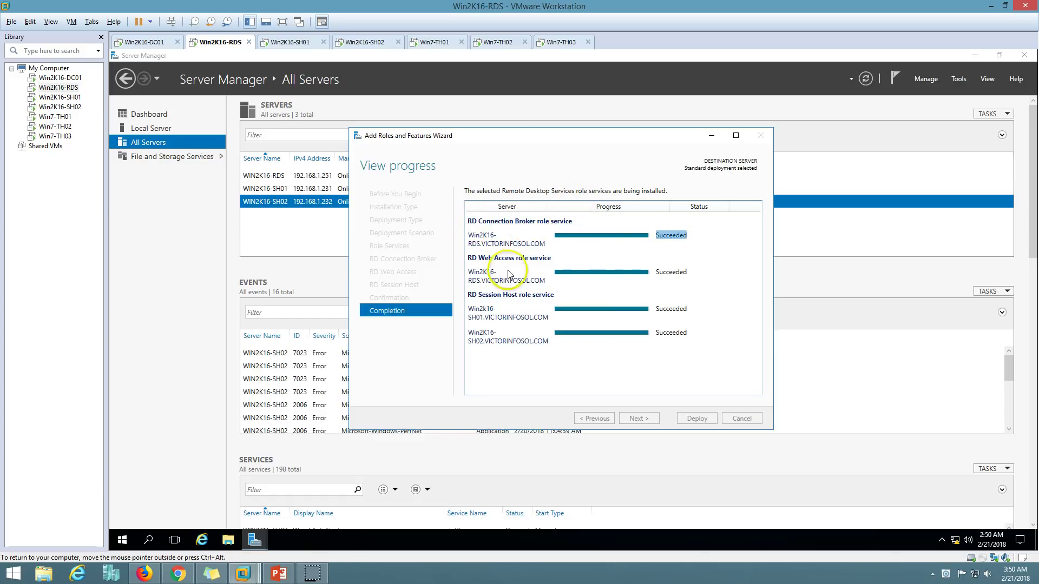
double_click(683, 272)
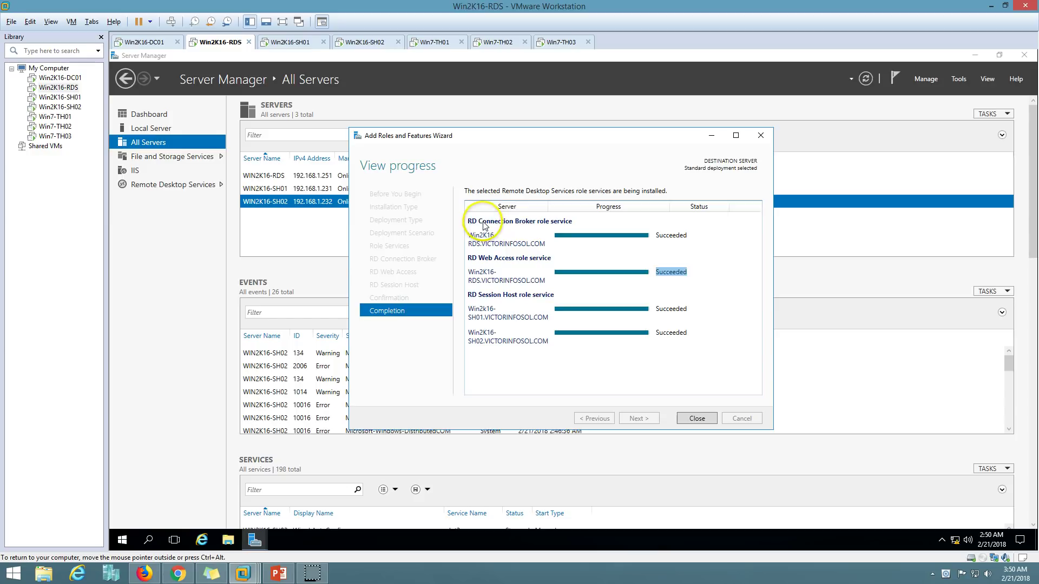
left_click(697, 418)
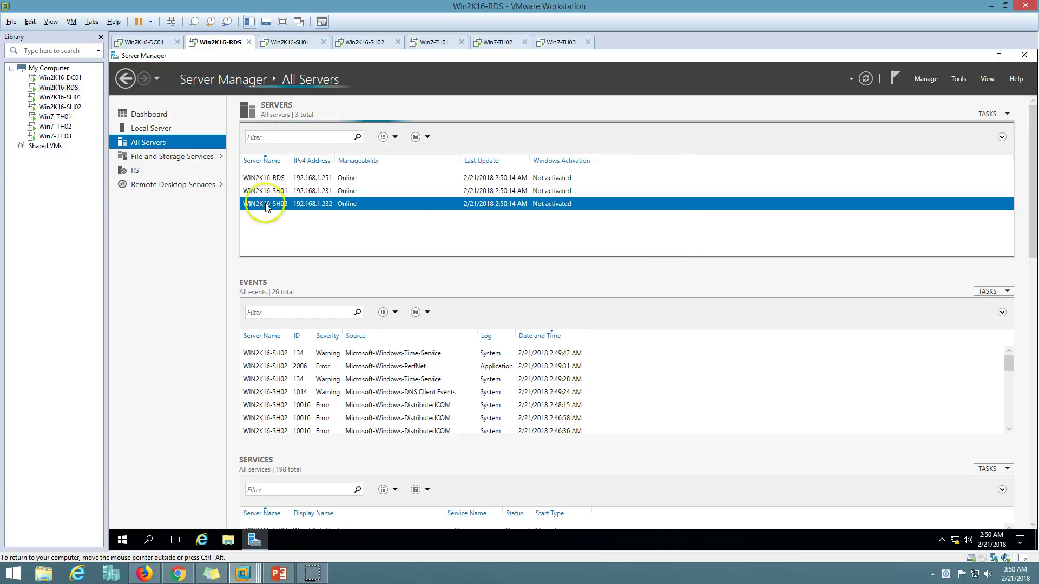
Open the Remote Desktop Services overview and examine which role service is installed on each deployment server
left_click(176, 186)
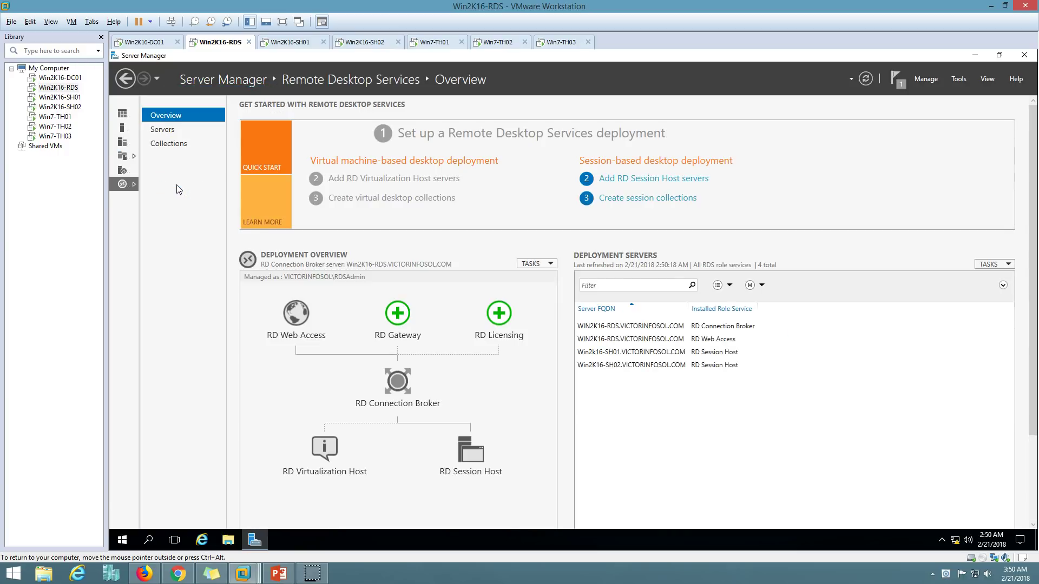
left_click(718, 326)
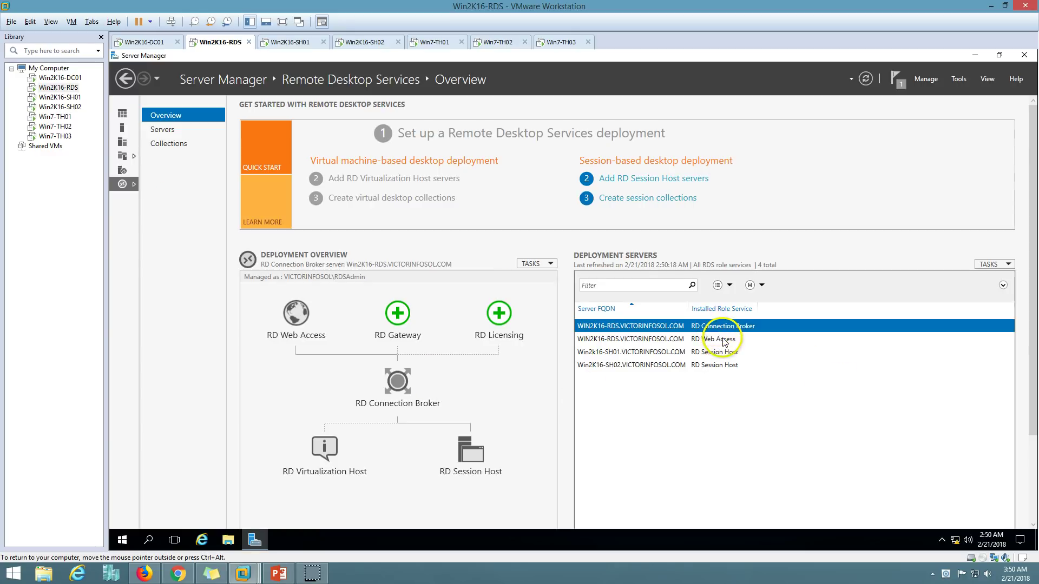
left_click(721, 339)
left_click(733, 352)
left_click(736, 364)
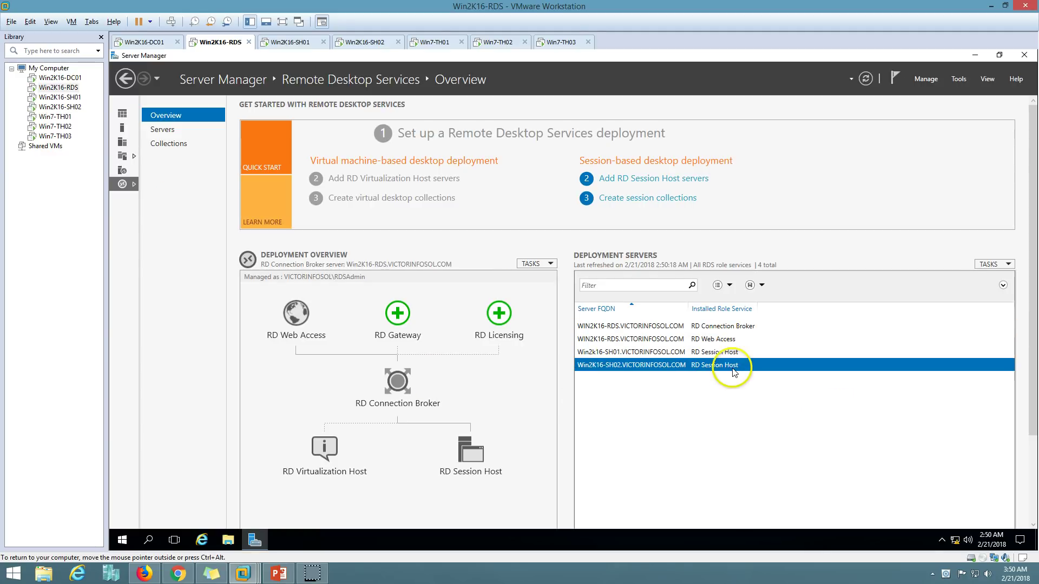
left_click(737, 352)
left_click(739, 340)
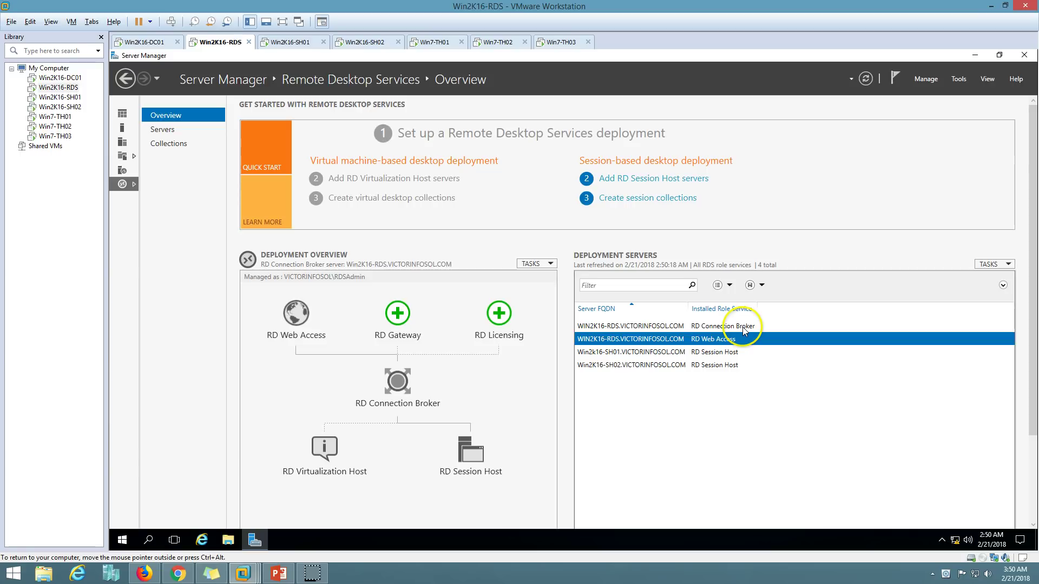
left_click(745, 328)
left_click(722, 352)
left_click(722, 364)
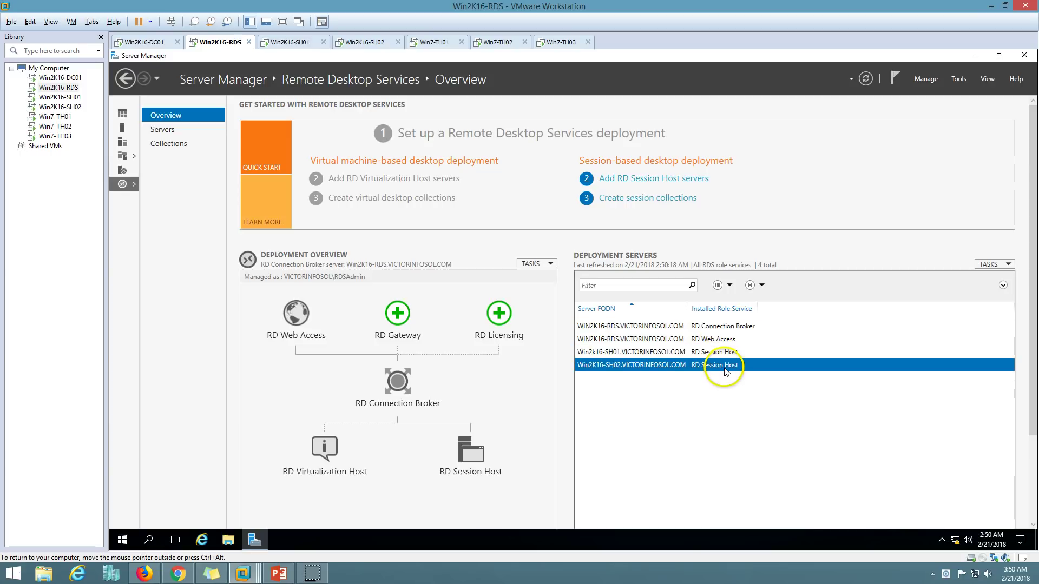
Add Win2K16-RDS to the deployment as the RD Licensing server, and refresh the Remote Desktop Services overview
left_click(493, 319)
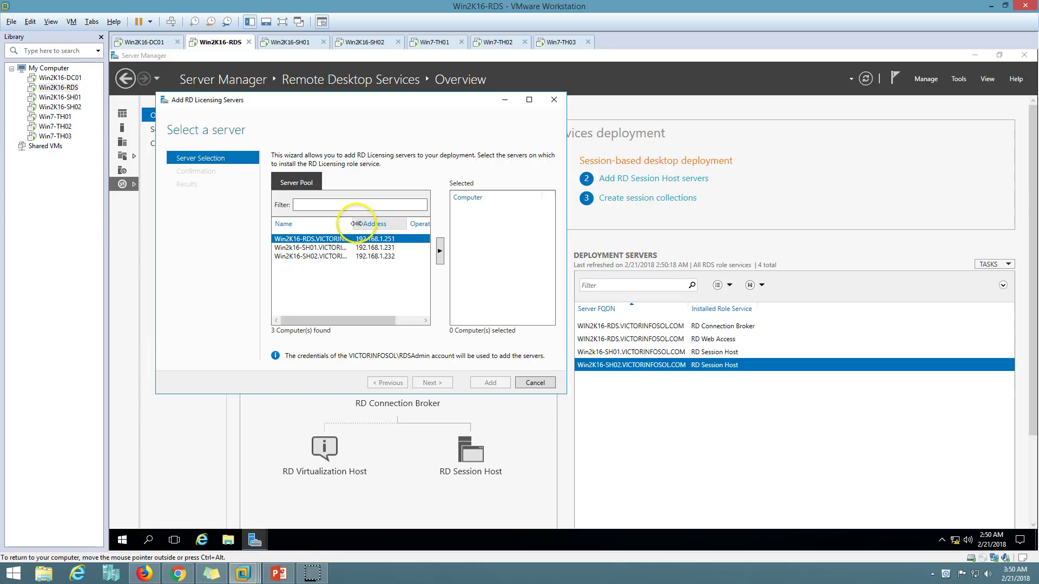
left_click(439, 250)
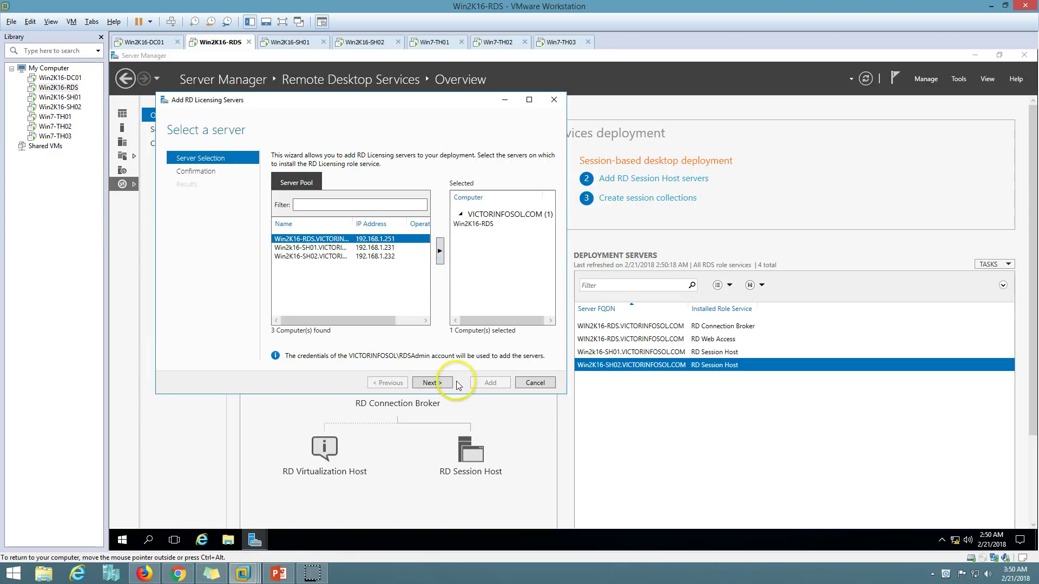
left_click(442, 386)
left_click_drag(428, 104, 626, 98)
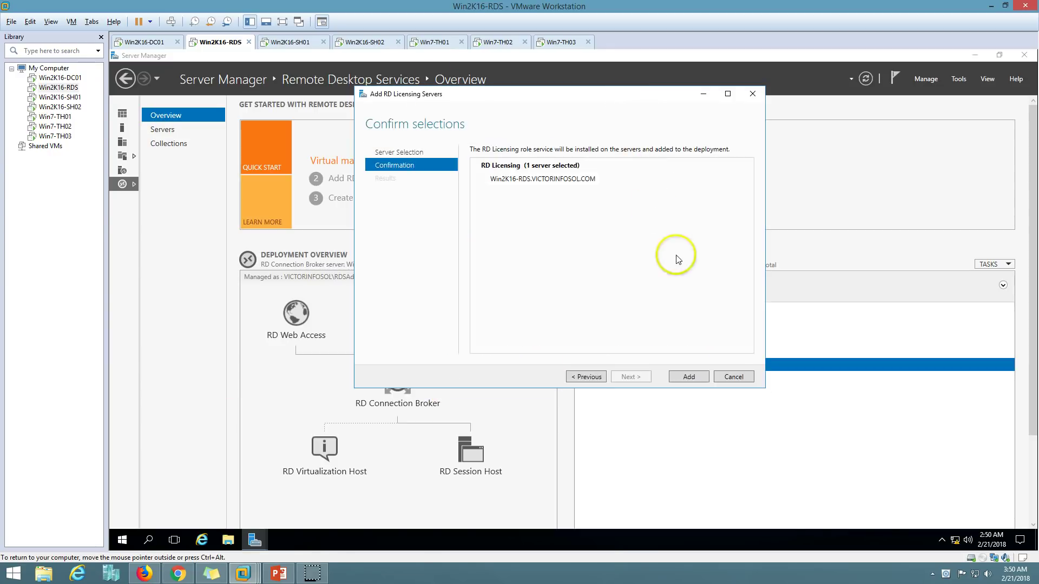
left_click(690, 377)
left_click_drag(595, 98, 699, 110)
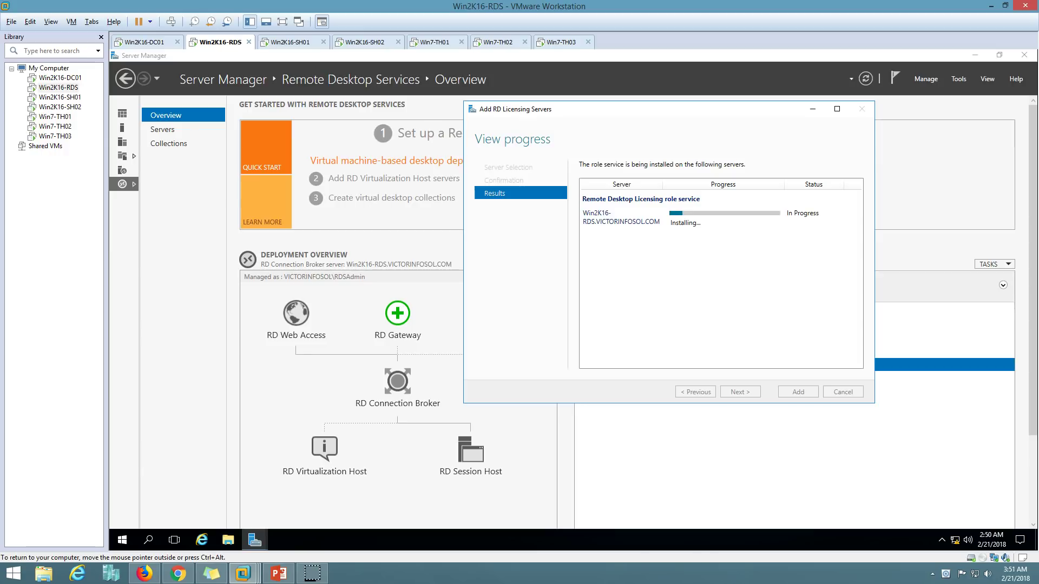
left_click_drag(588, 118, 348, 127)
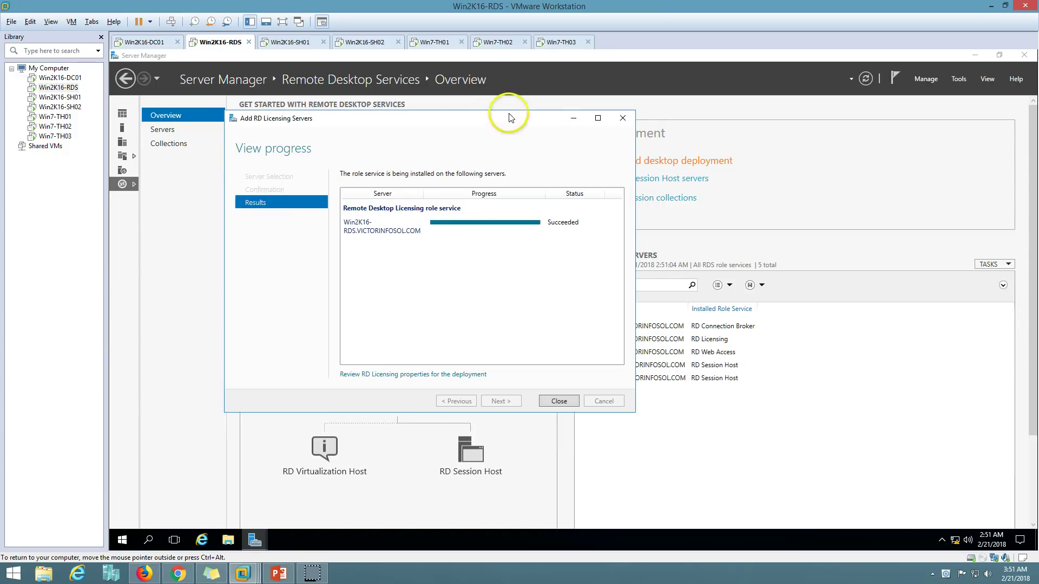
left_click(559, 401)
left_click(866, 80)
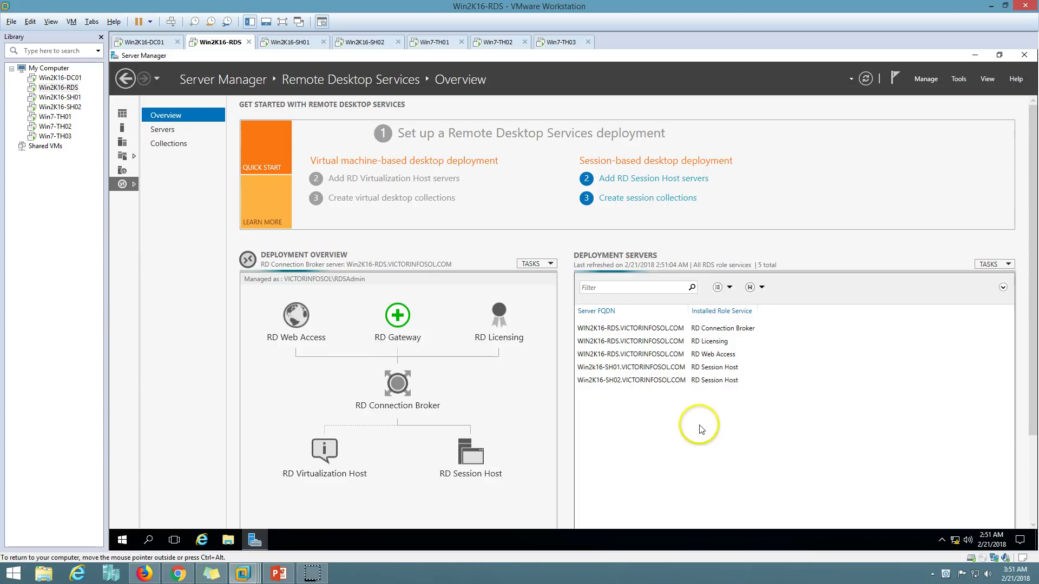
Open the Remote Desktop Licensing Manager and display the actions available for the WIN2K16-RDS license server
left_click(959, 79)
mouse_move(950, 252)
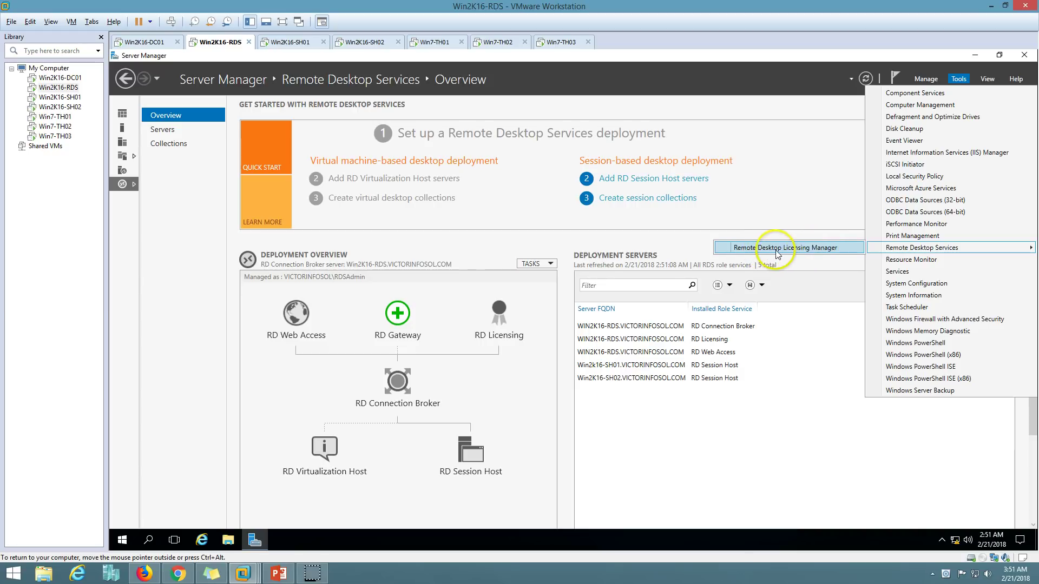
left_click(800, 250)
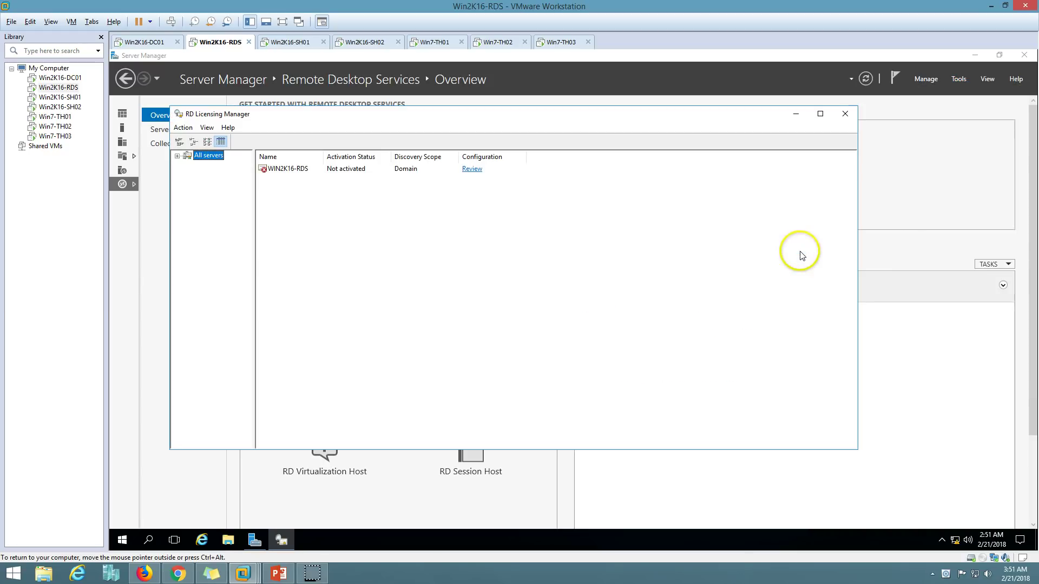
left_click(177, 157)
right_click(214, 168)
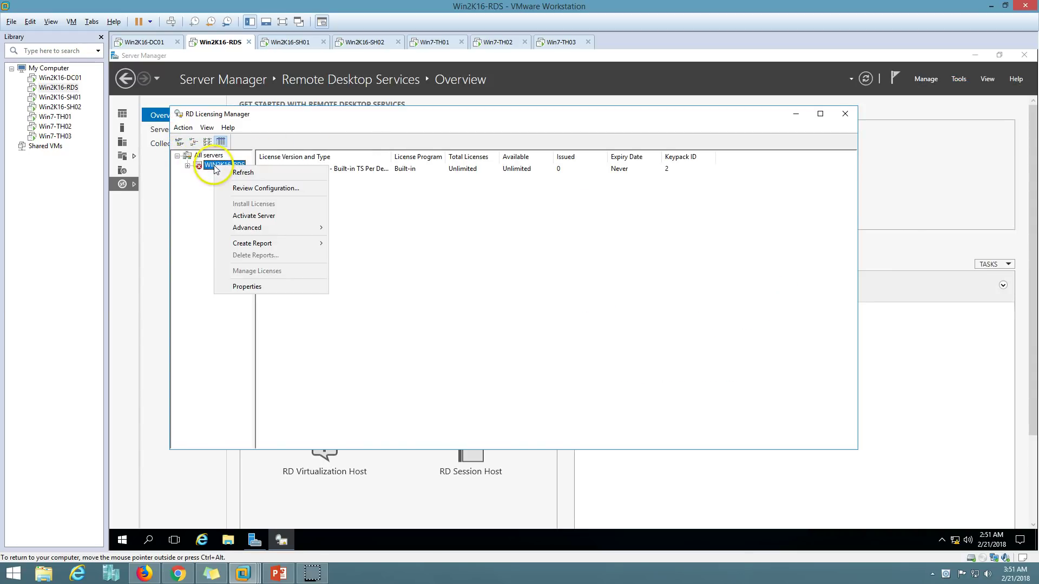
Try the Web Browser and Telephone connection methods in the WIN2K16-RDS activation wizard, cancel the activation and close RD Licensing Manager
right_click(229, 168)
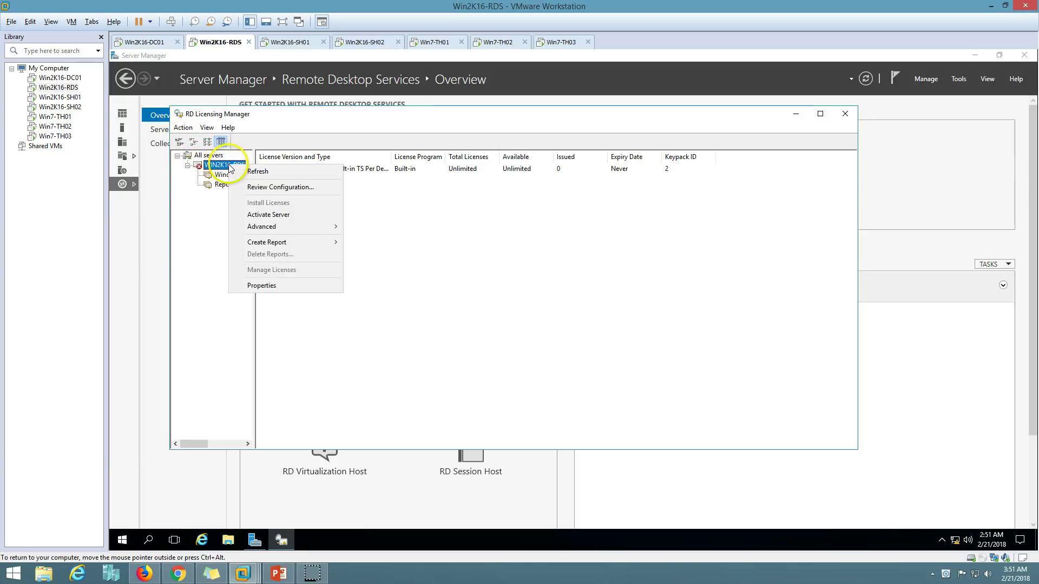
left_click(286, 214)
left_click(403, 436)
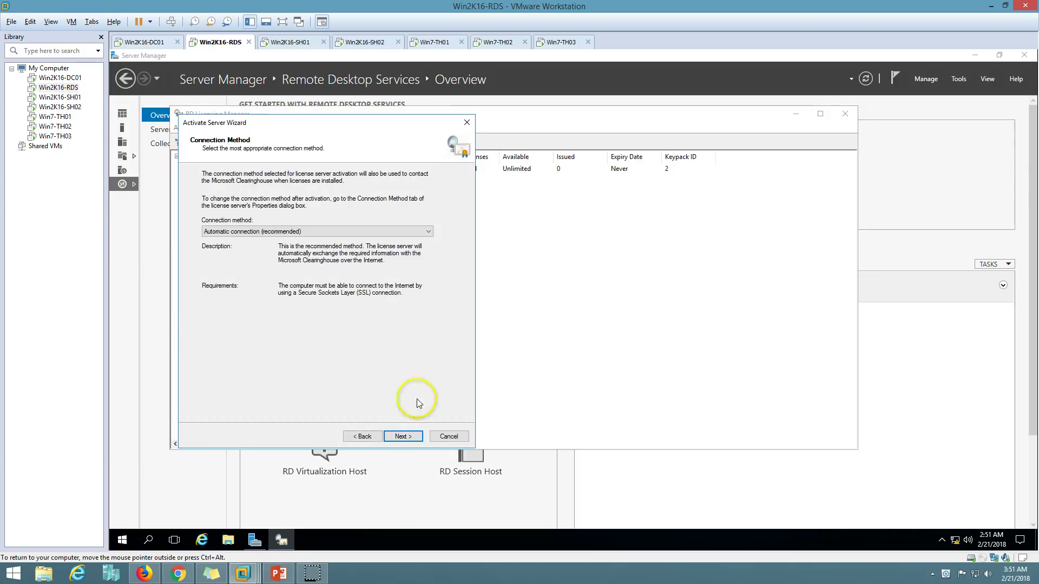
left_click(277, 232)
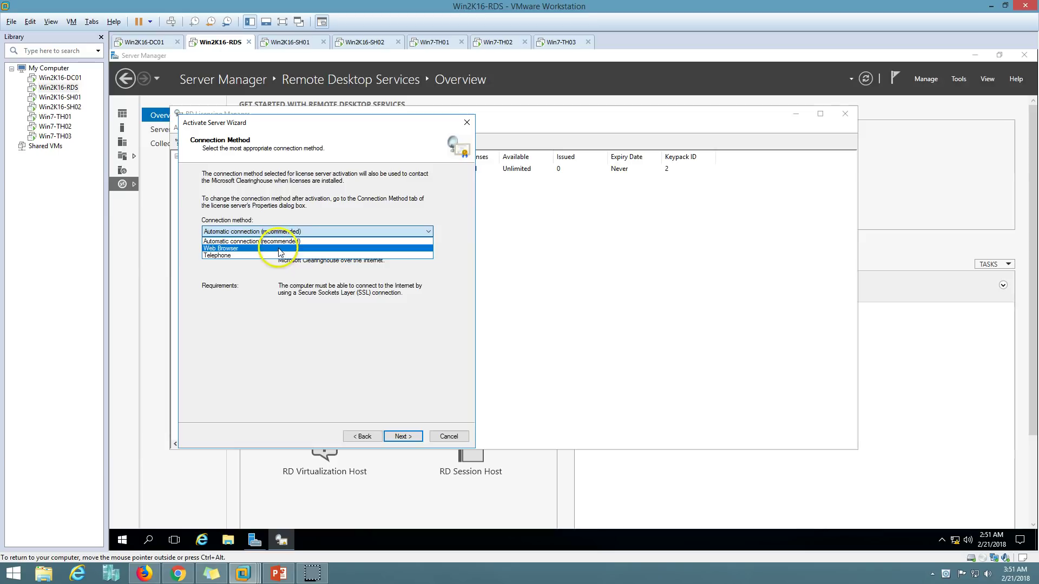
left_click(278, 249)
left_click(286, 234)
left_click(272, 257)
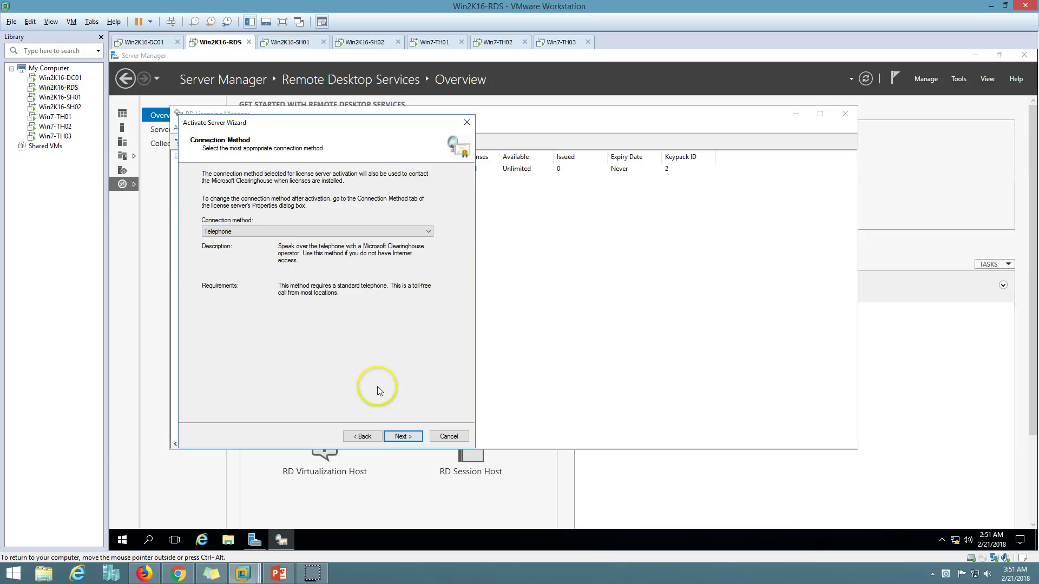
left_click_drag(385, 121, 639, 109)
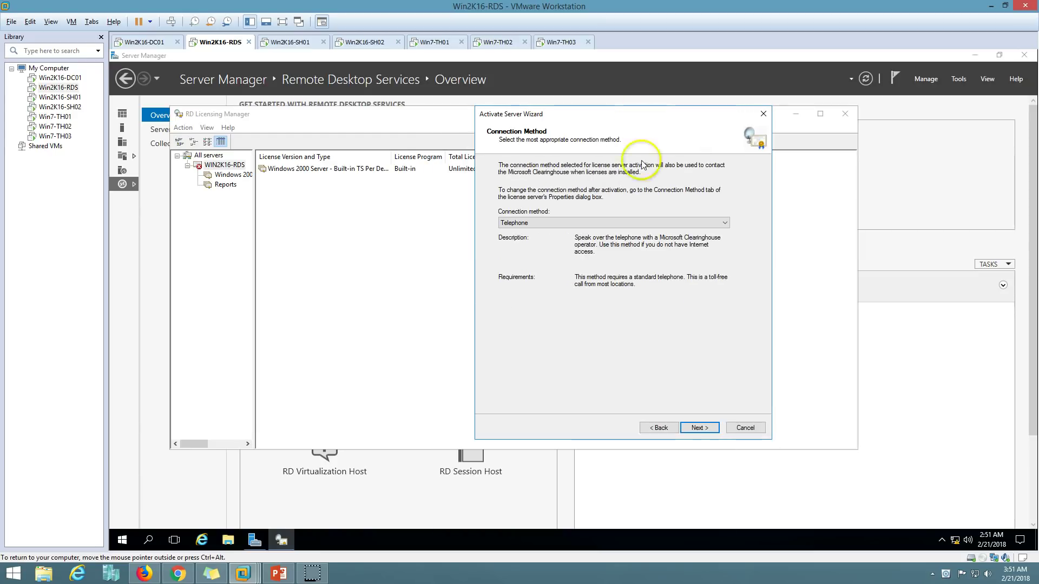
left_click(742, 428)
left_click(846, 113)
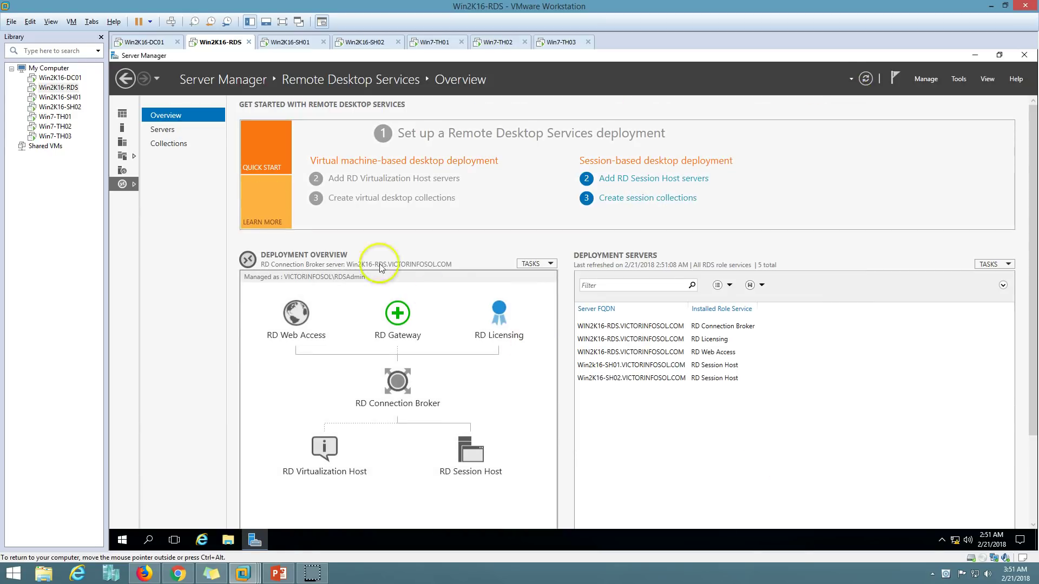
Start a new session collection from the Remote Desktop Services collections and name it SessionHost-Demo
left_click(159, 144)
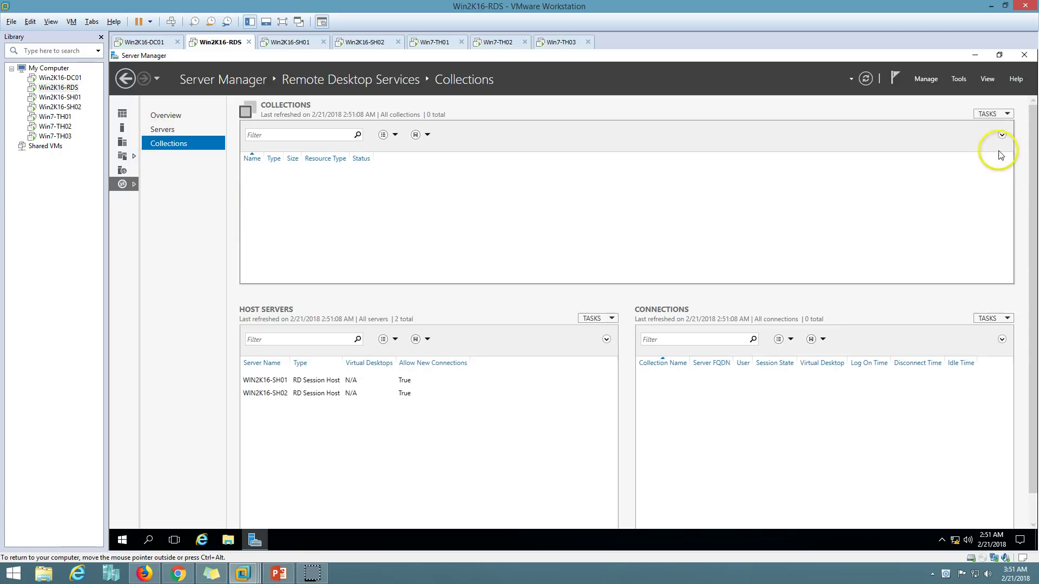
left_click(994, 115)
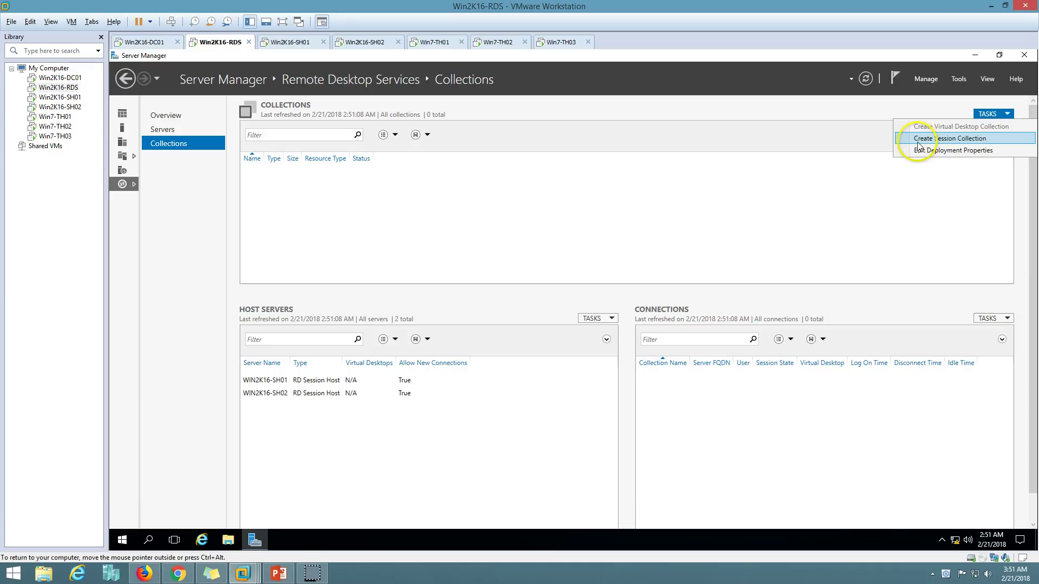
left_click(972, 141)
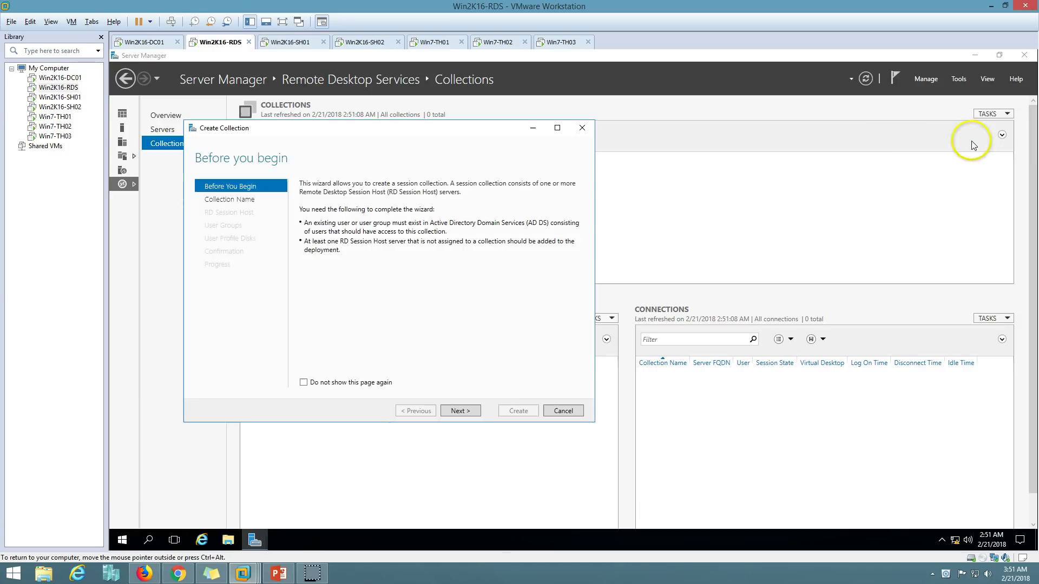
left_click_drag(355, 132, 481, 114)
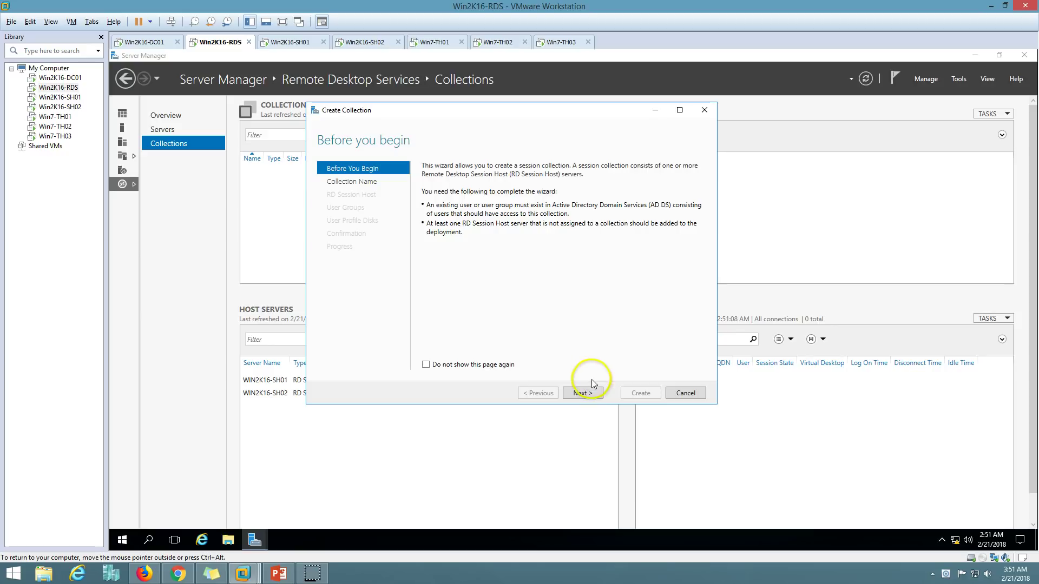
left_click(581, 393)
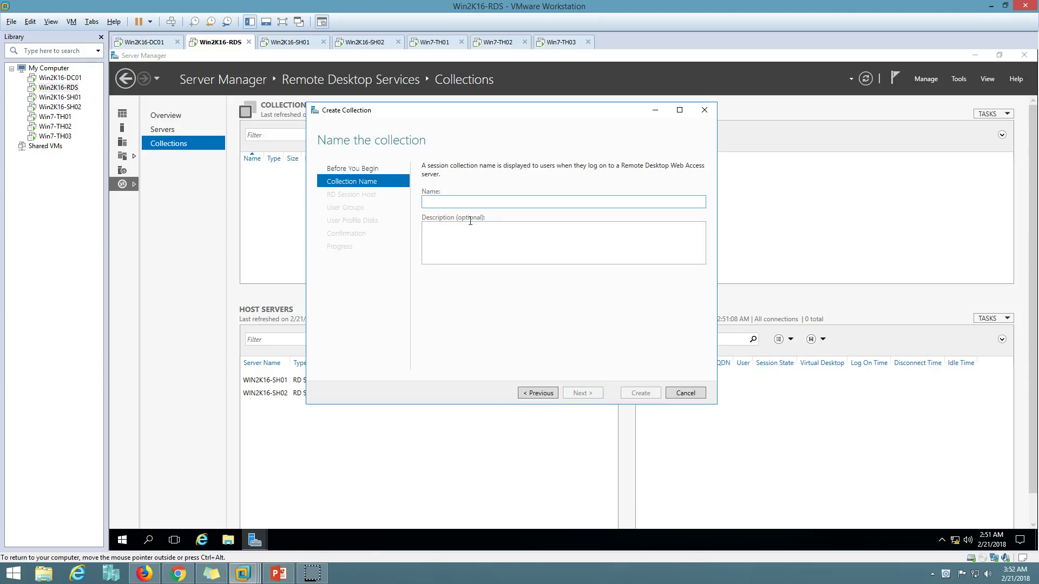
type("S")
key("BackSpace")
type("SessionHost-Demo")
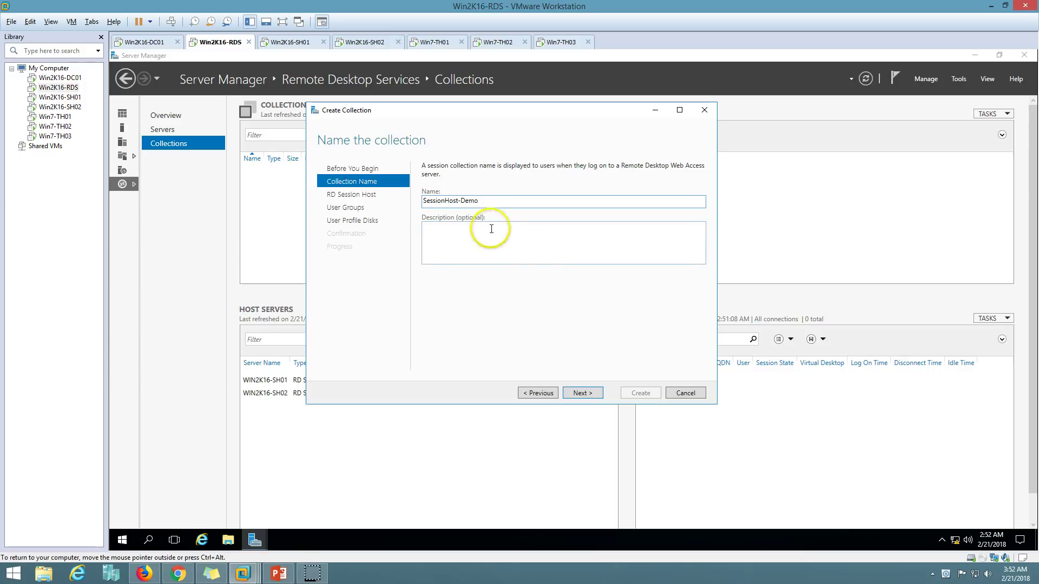
left_click(583, 393)
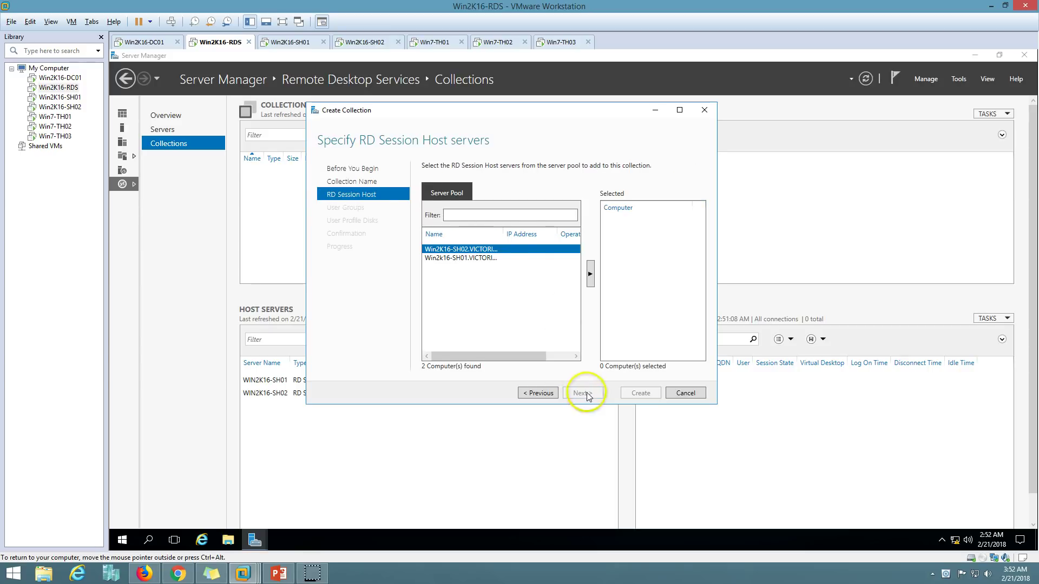
Add both Win2K16-SH01 and Win2K16-SH02 from the server pool as RD Session Host servers for the collection
left_click(461, 234)
left_click(468, 249)
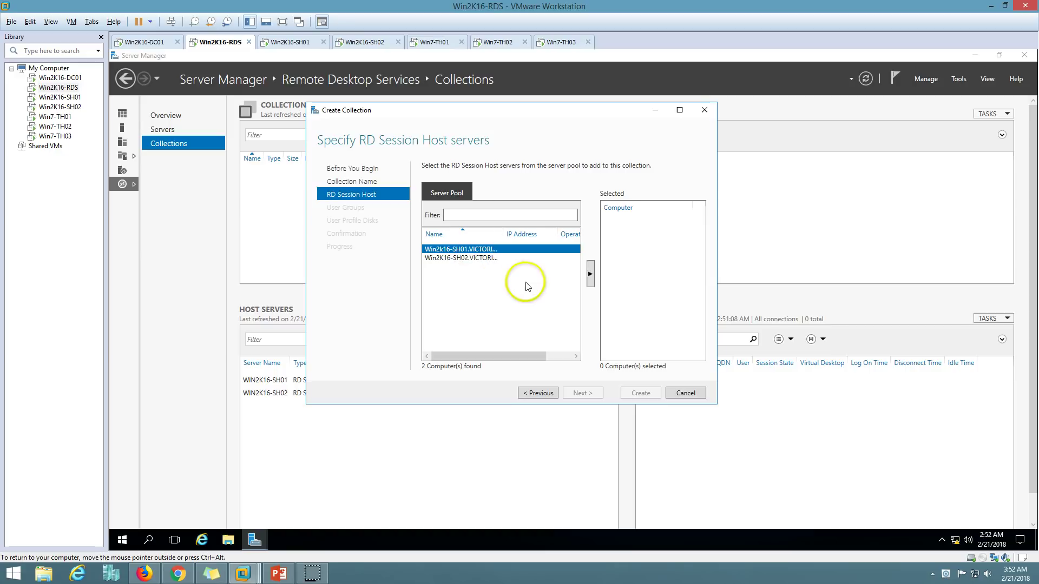
left_click(466, 257, "shift")
left_click(591, 278)
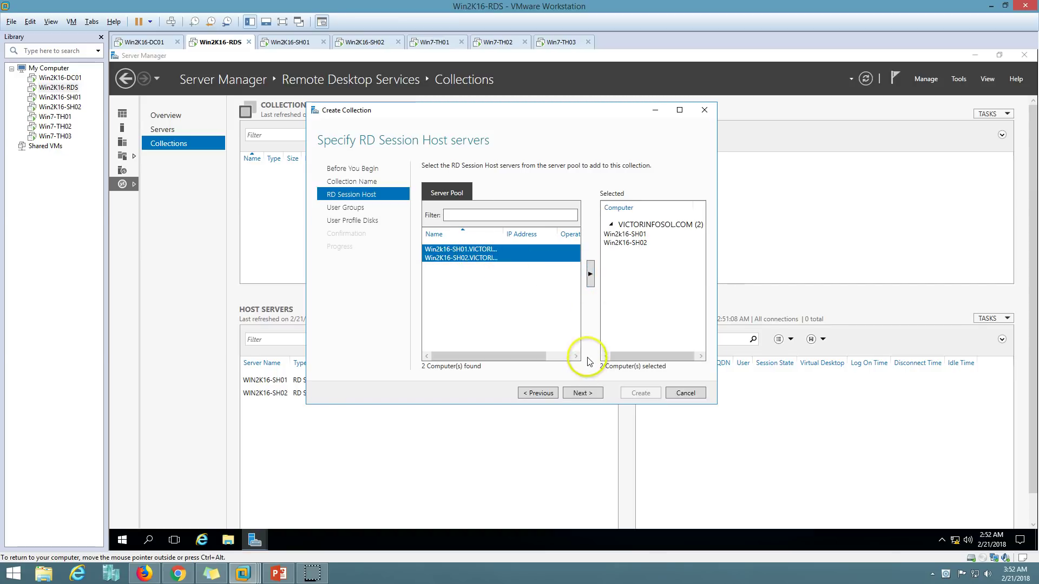
left_click(586, 394)
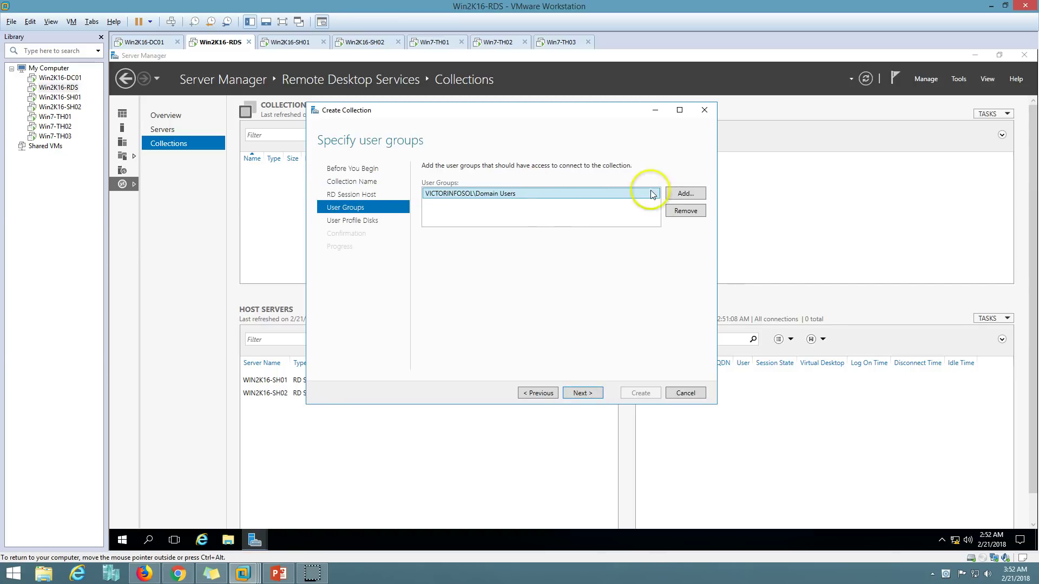
Replace the Domain Users group with the RDS-Users group as the users allowed to connect to the collection
left_click(685, 210)
left_click(687, 194)
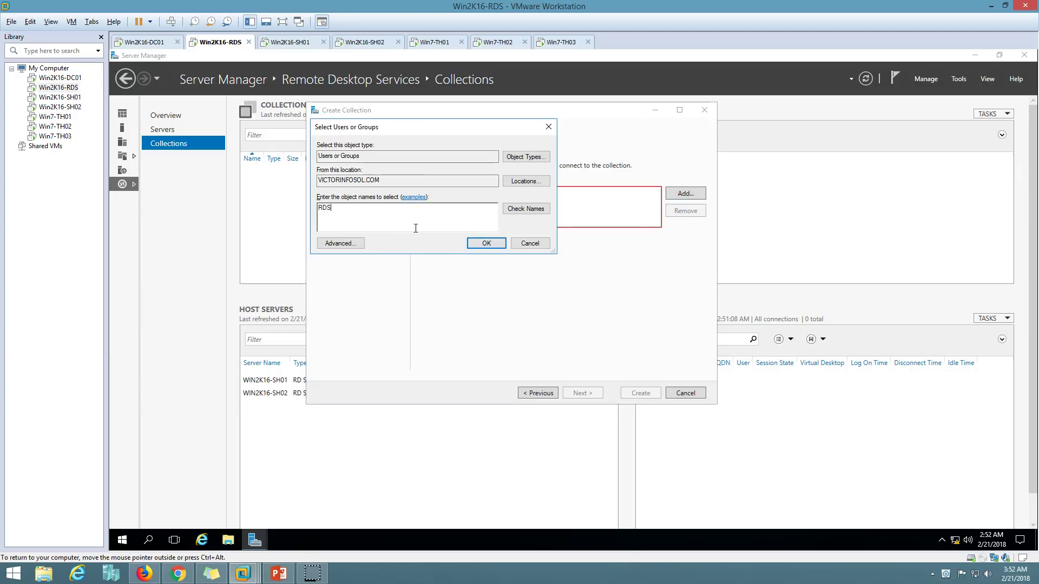
type("RDS-User")
key("Return")
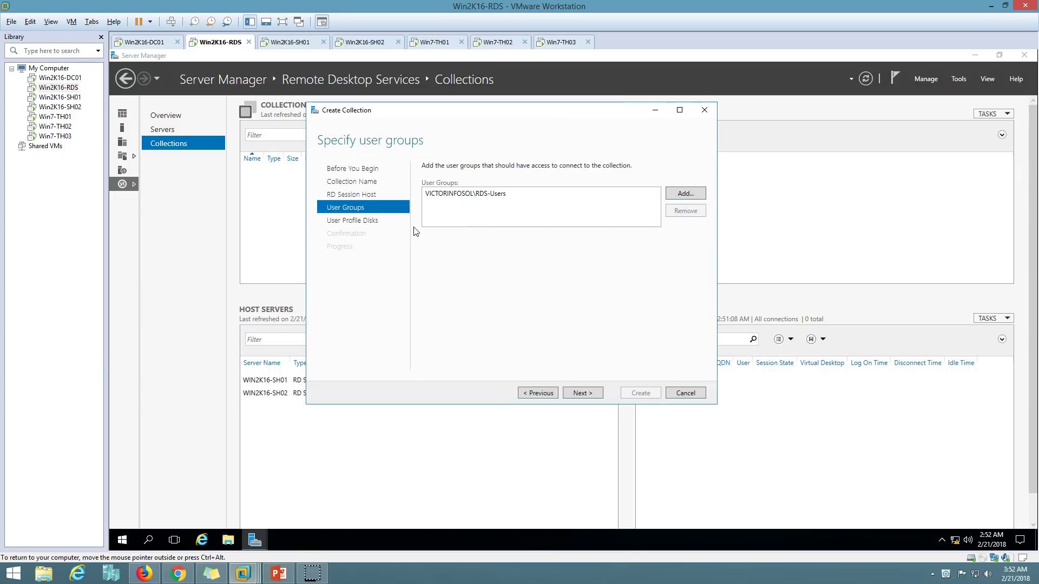
left_click(476, 193)
Examine the members of the RDS-Users group in Active Directory Users and Computers on Win2K16-DC01, and return to the Win2K16-RDS machine
left_click(144, 43)
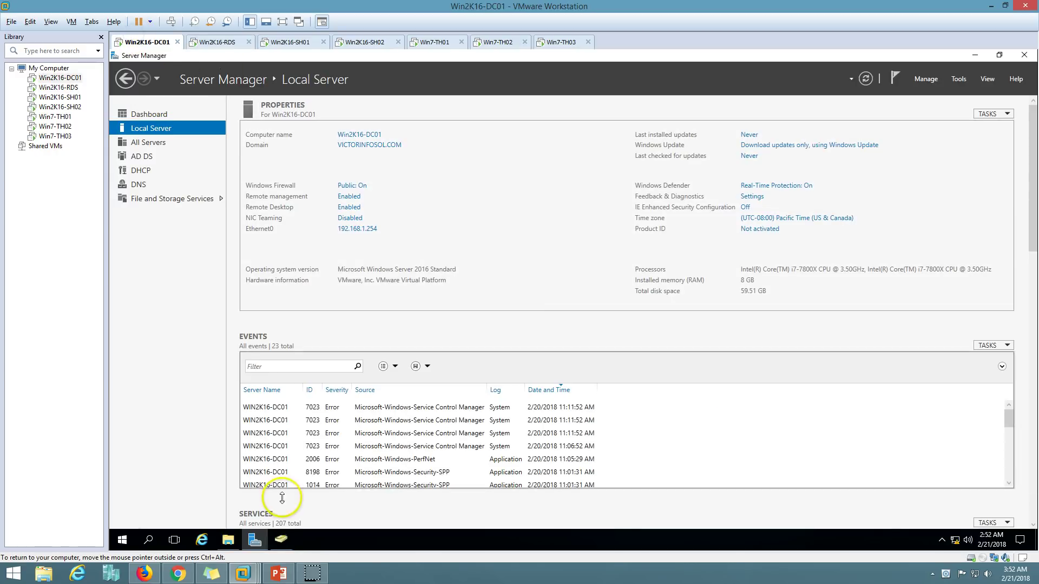
left_click(282, 540)
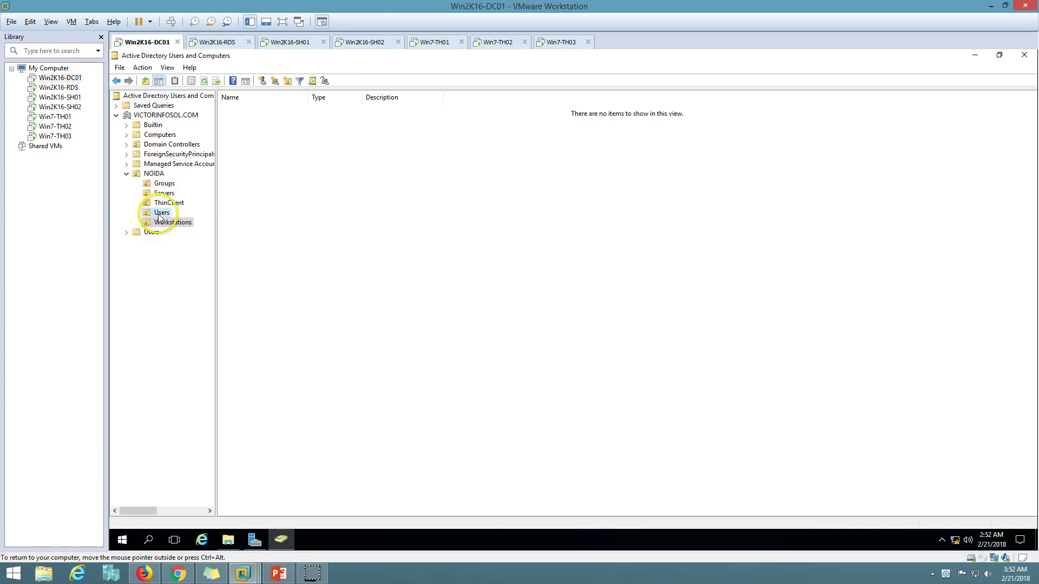
left_click(161, 213)
left_click(164, 184)
left_click(249, 110)
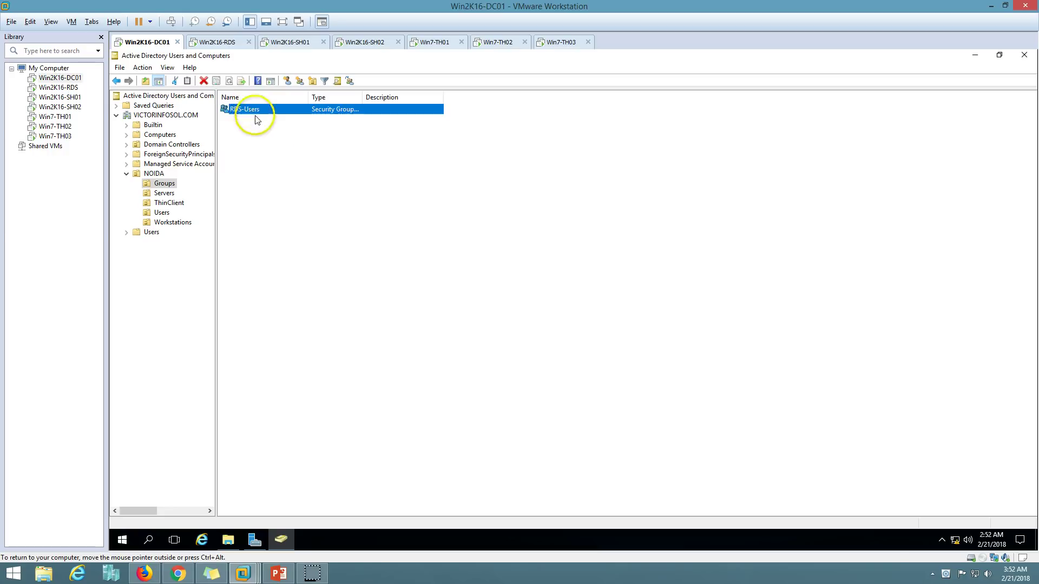
double_click(249, 109)
left_click(512, 191)
left_click(499, 267, "shift")
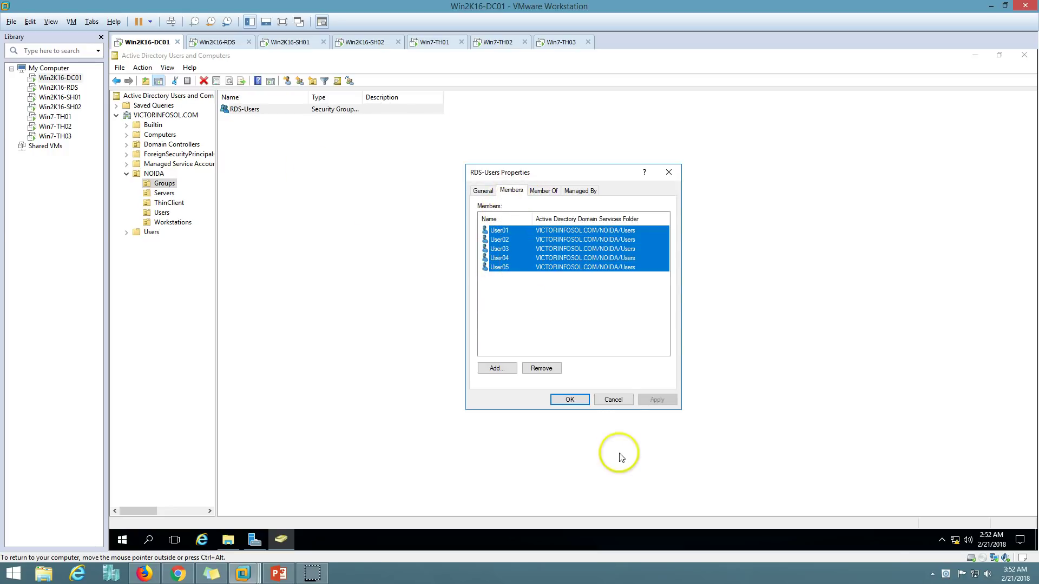
left_click(614, 399)
left_click(285, 47)
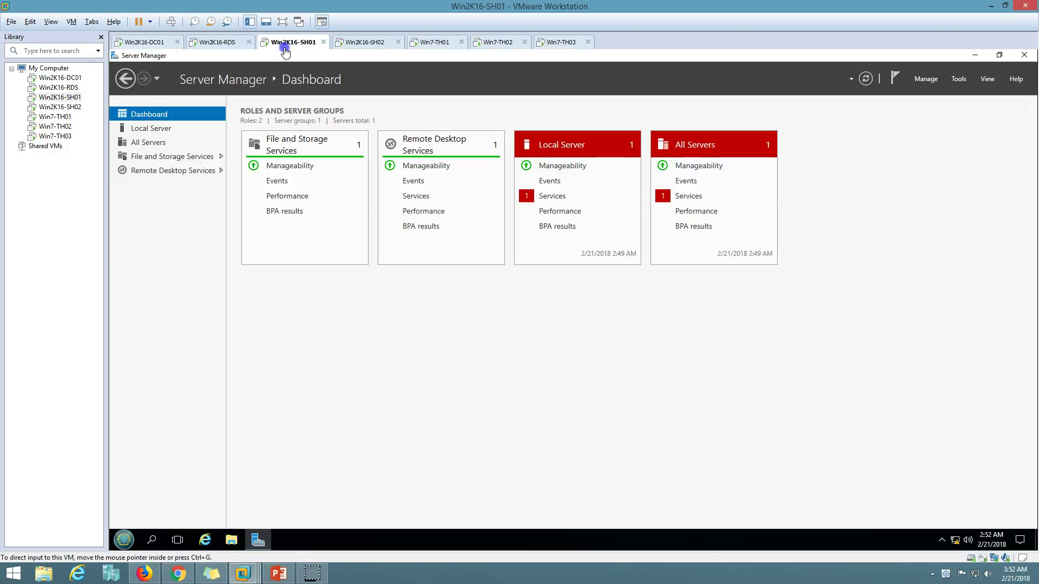
left_click(219, 48)
Disable user profile disks, create the SessionHost-Demo collection and close the wizard
left_click(591, 396)
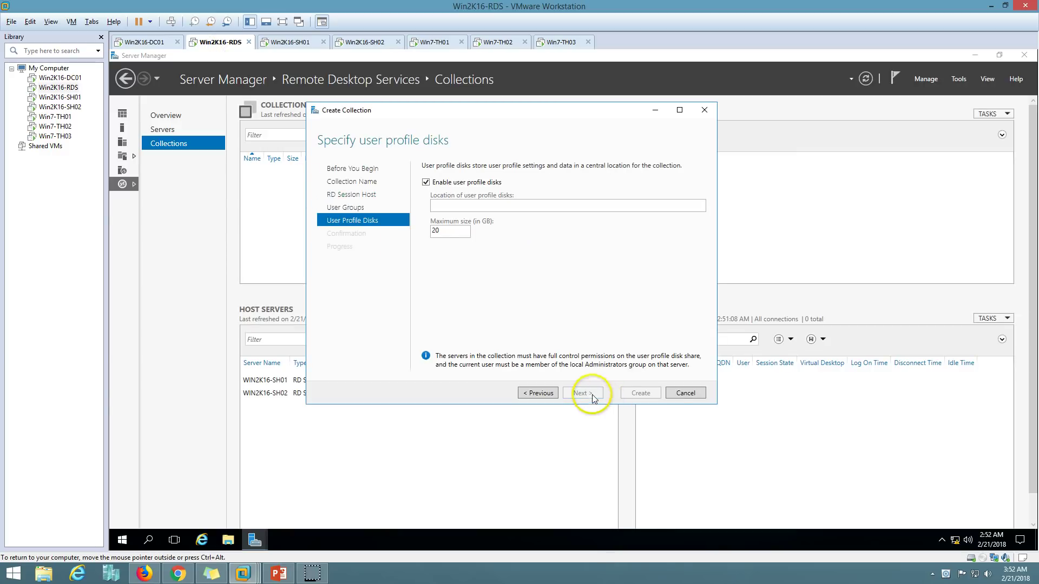
left_click(426, 182)
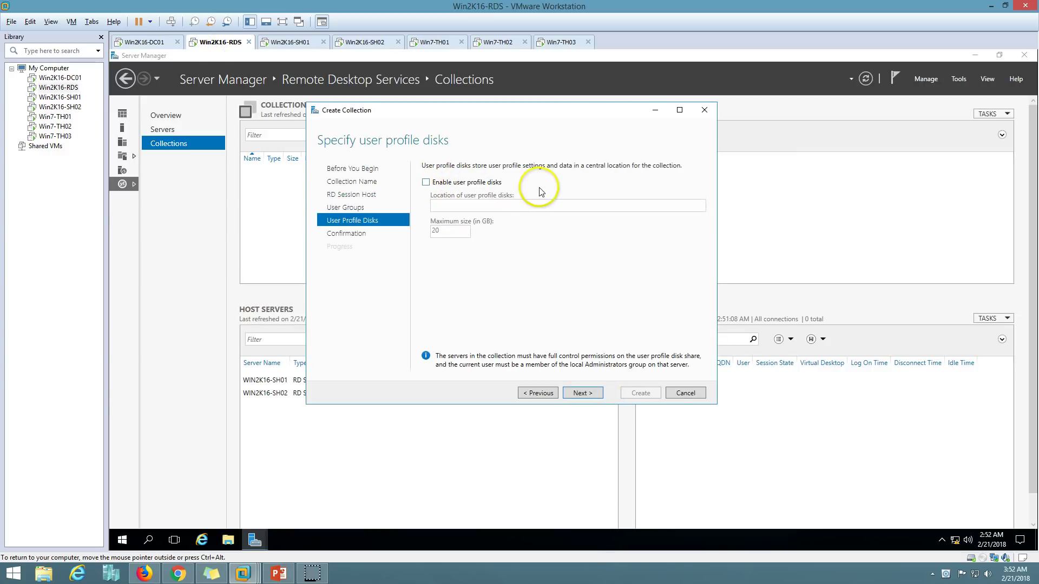
left_click(589, 394)
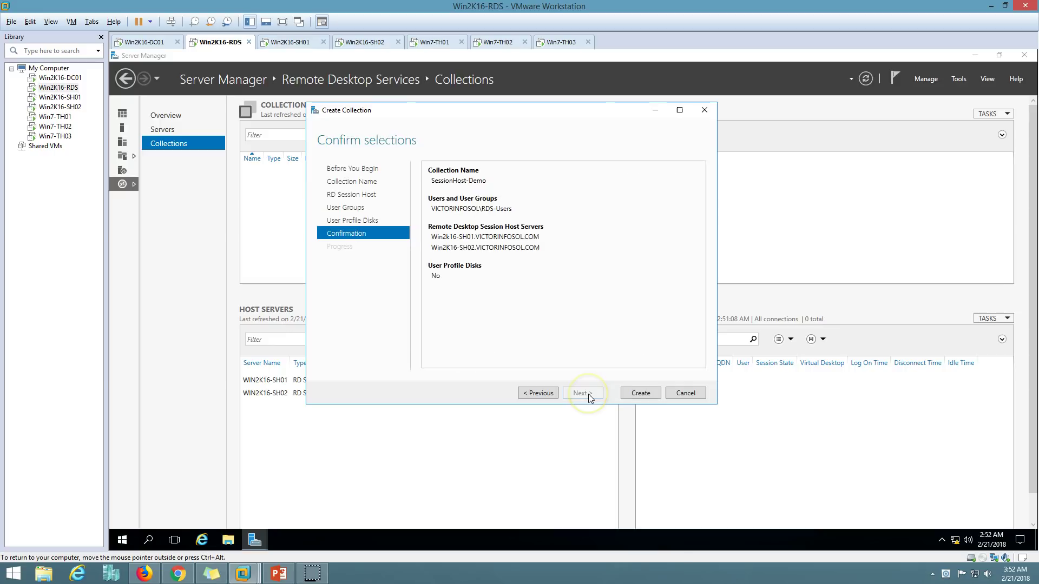
left_click_drag(486, 115, 553, 114)
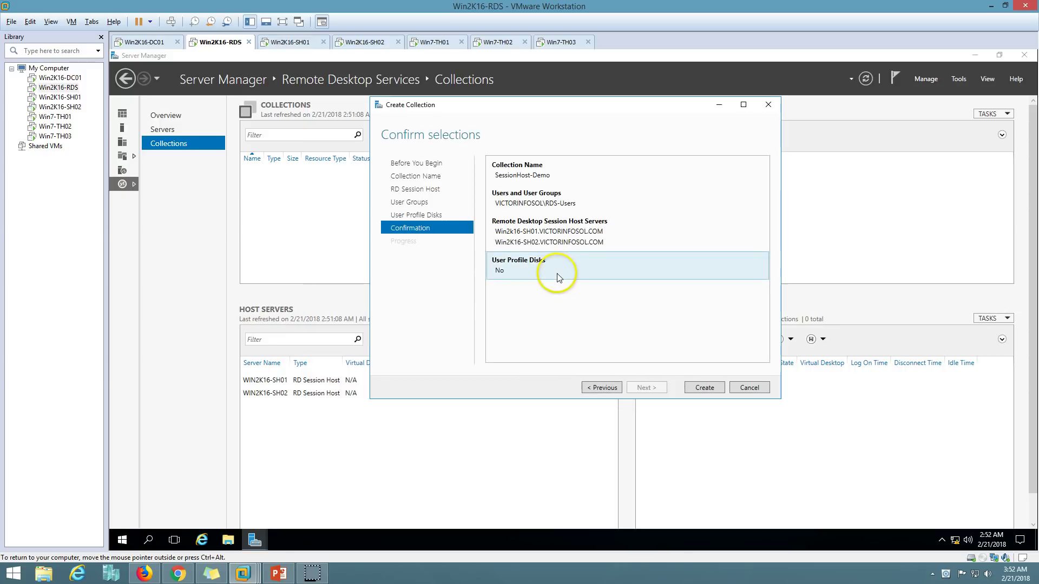
left_click(705, 388)
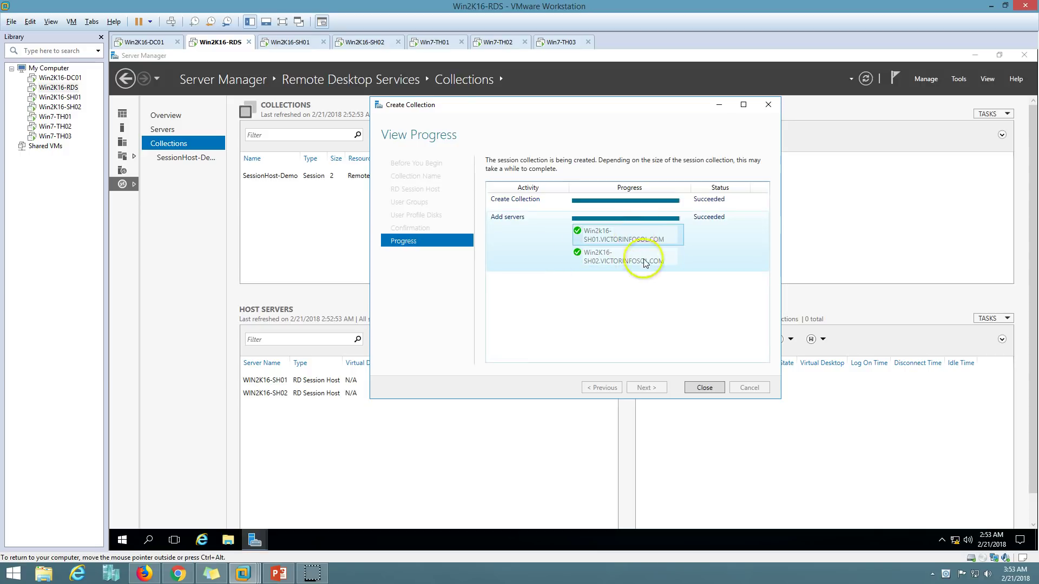
left_click(706, 389)
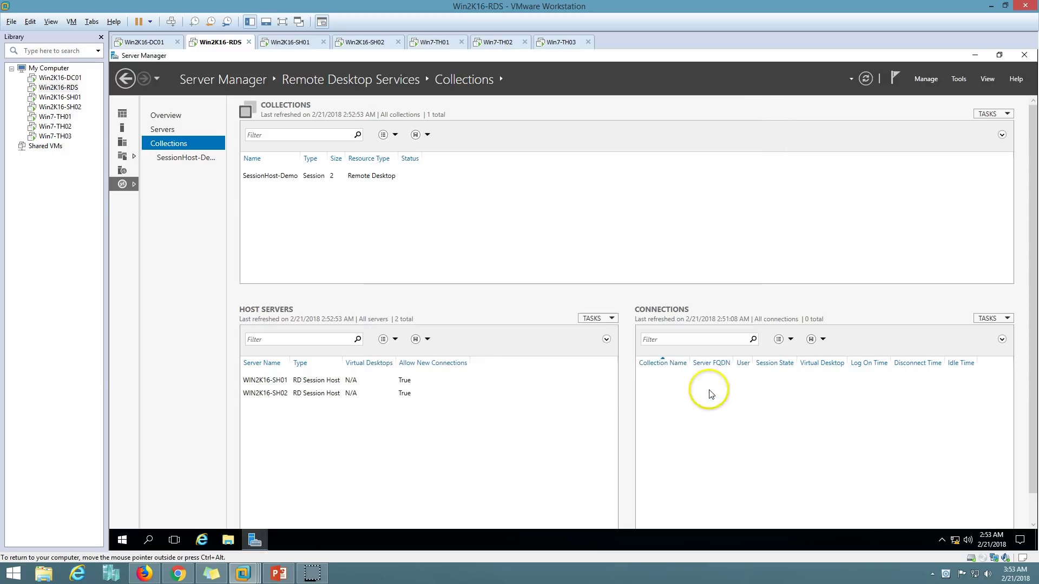
Look through the SessionHost-Demo collection page and open the collection's properties for editing
left_click(176, 159)
scroll(708, 245, "down", 1)
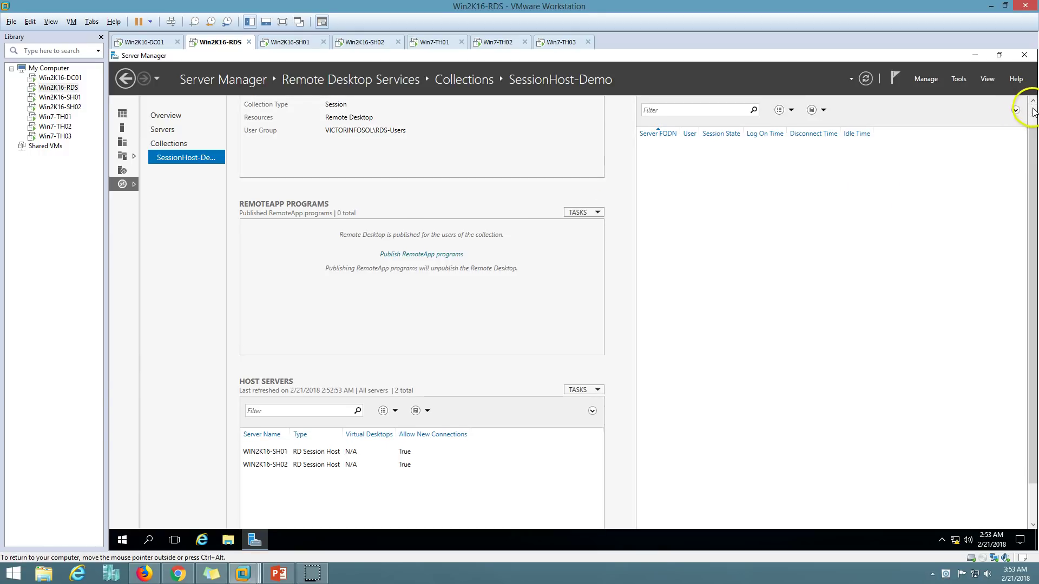
scroll(1034, 111, "up", 1)
left_click(598, 114)
left_click(598, 129)
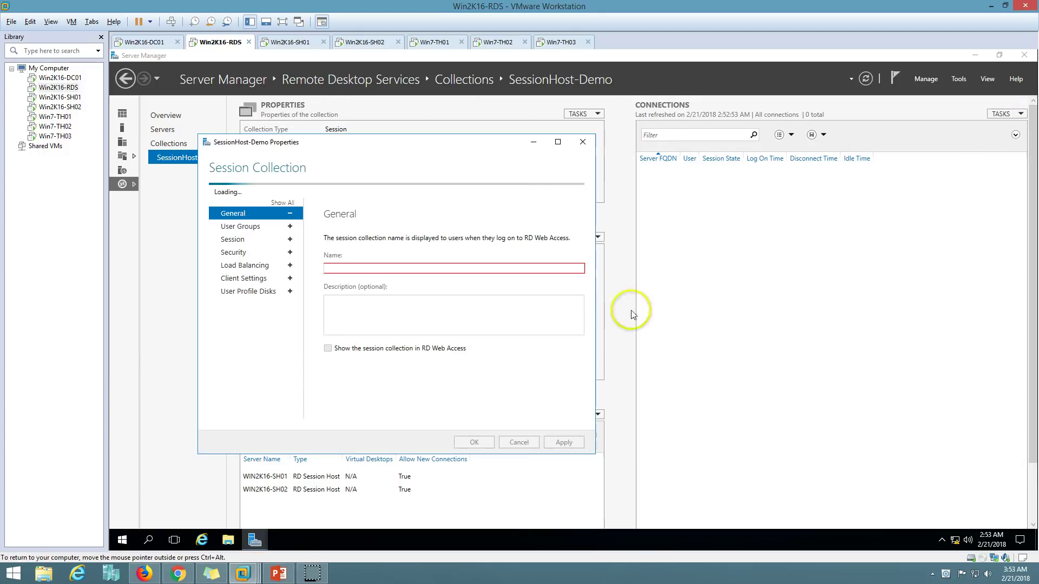
left_click_drag(373, 145, 532, 144)
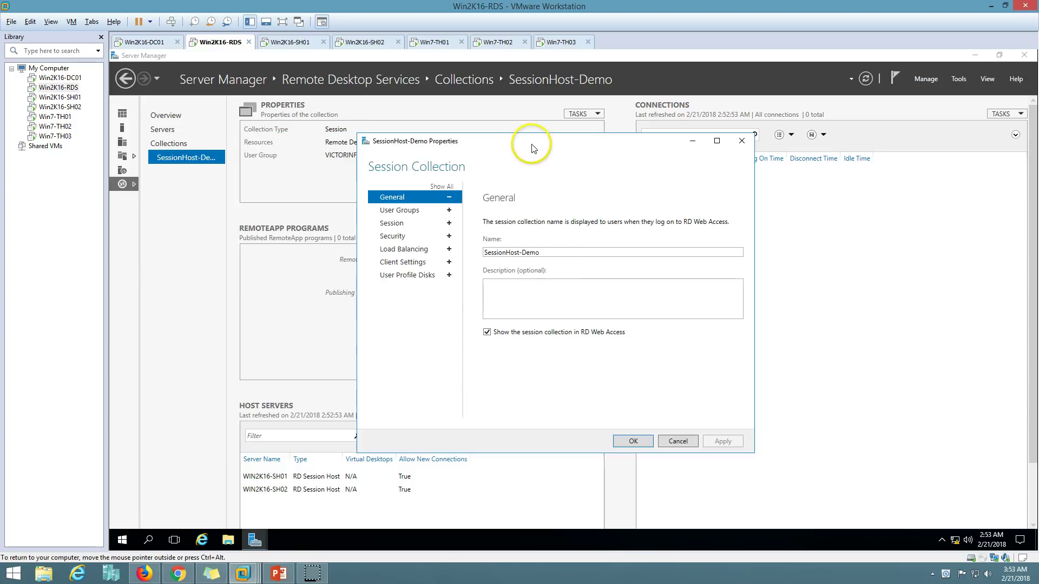
Review the collection's name, its assigned user groups and its session timeout and reconnection settings
left_click_drag(552, 253, 476, 255)
left_click(408, 210)
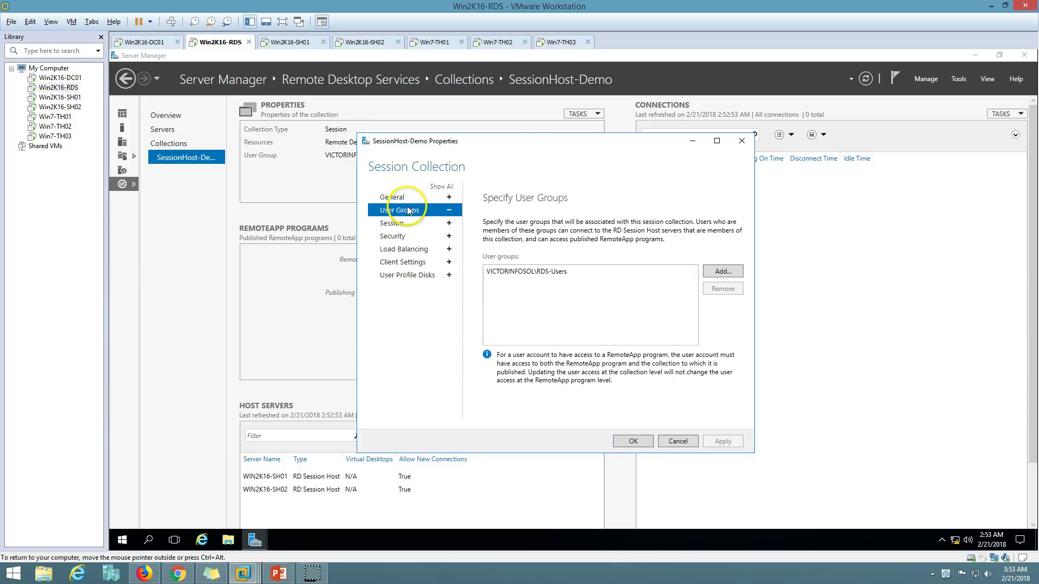
left_click(560, 271)
left_click(406, 224)
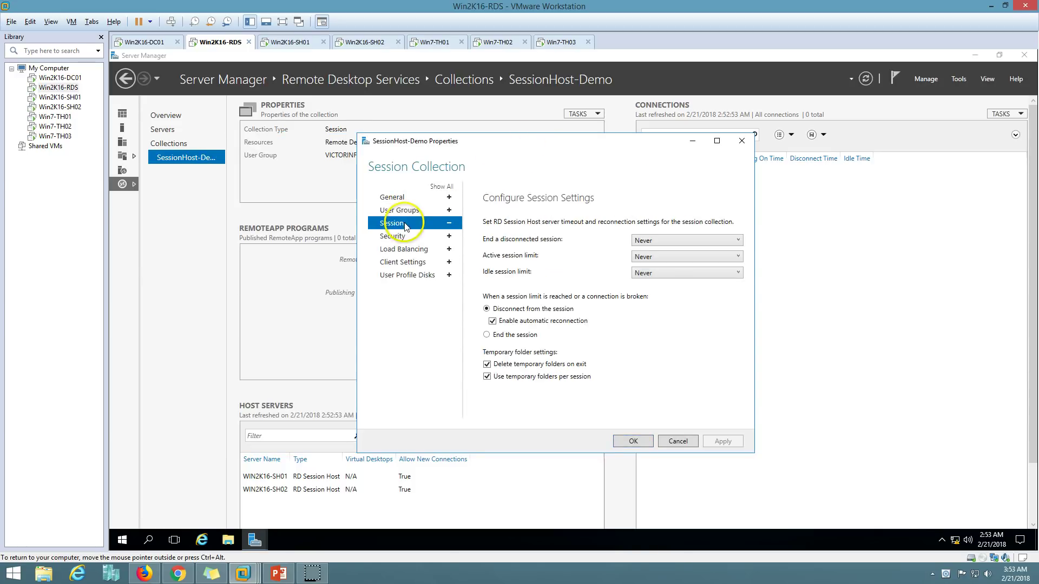
Examine the available Security Layer and Encryption Level options in the collection's security settings without changing them
left_click(405, 238)
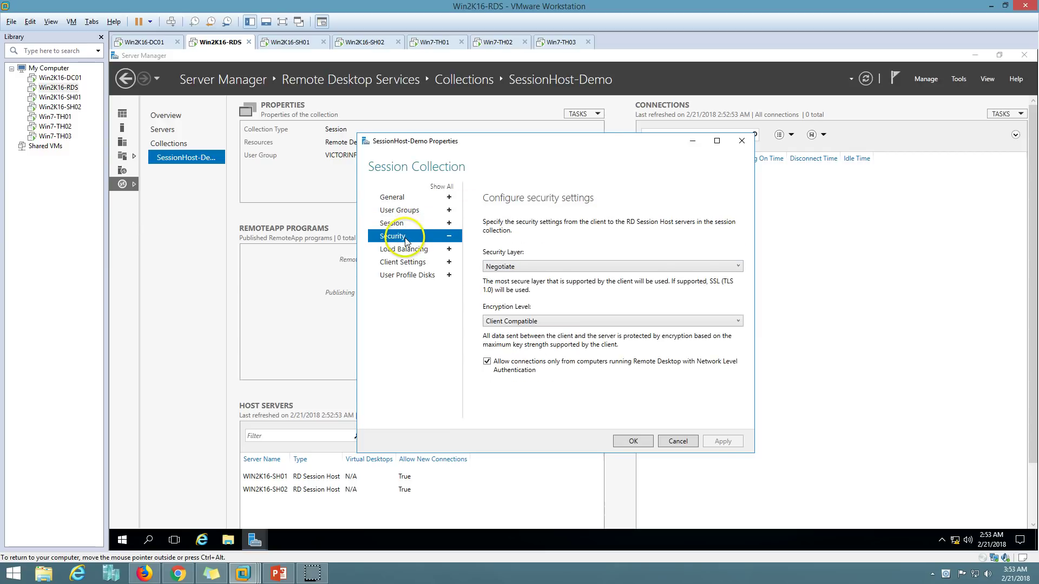
left_click(538, 268)
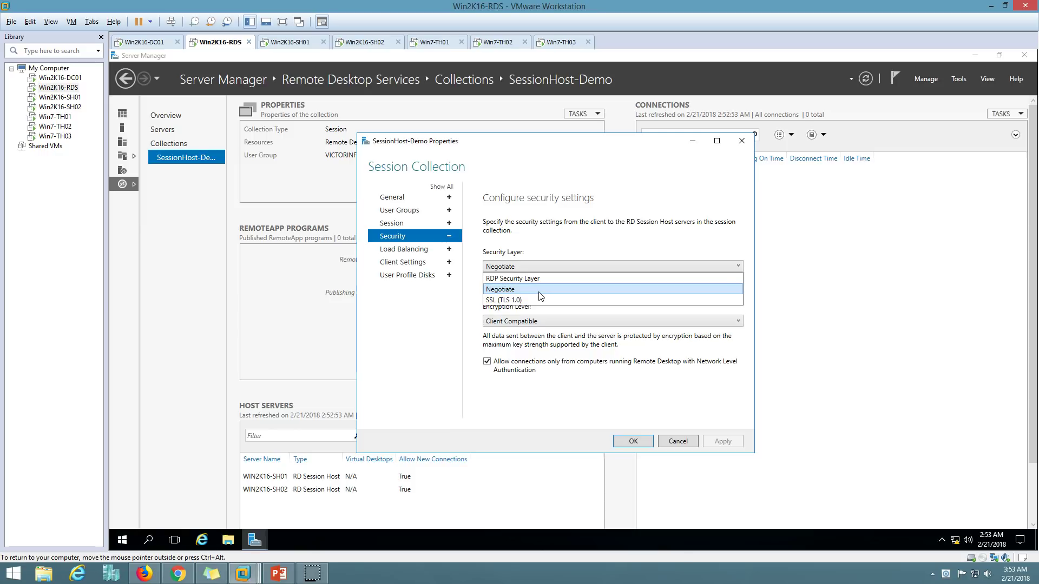
left_click(554, 258)
left_click(534, 321)
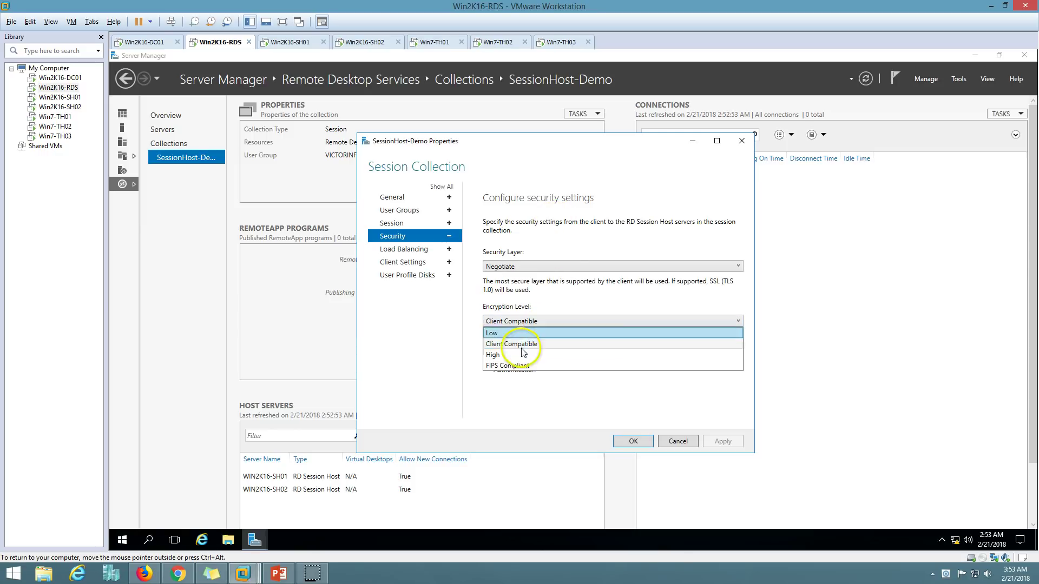
left_click(588, 229)
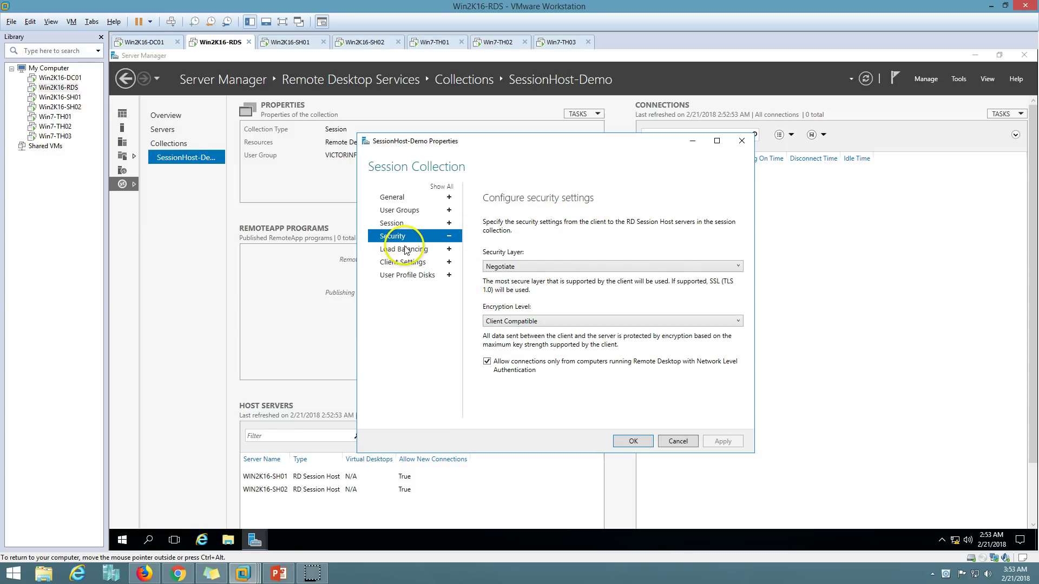
Review the load balancing weights and session limits of the session hosts, and the collection's client redirection settings
left_click(405, 249)
left_click(635, 270)
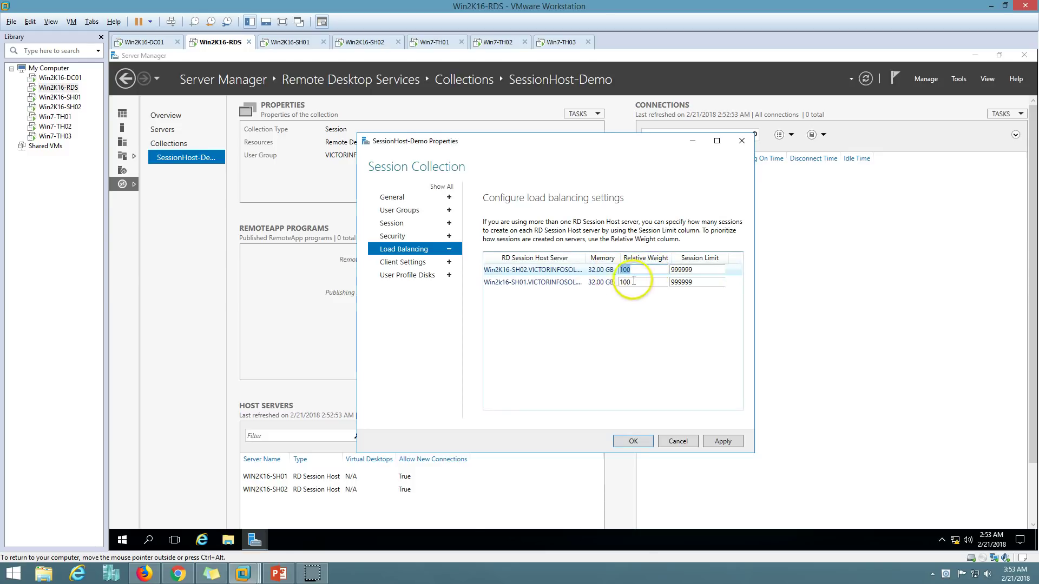
left_click(563, 273)
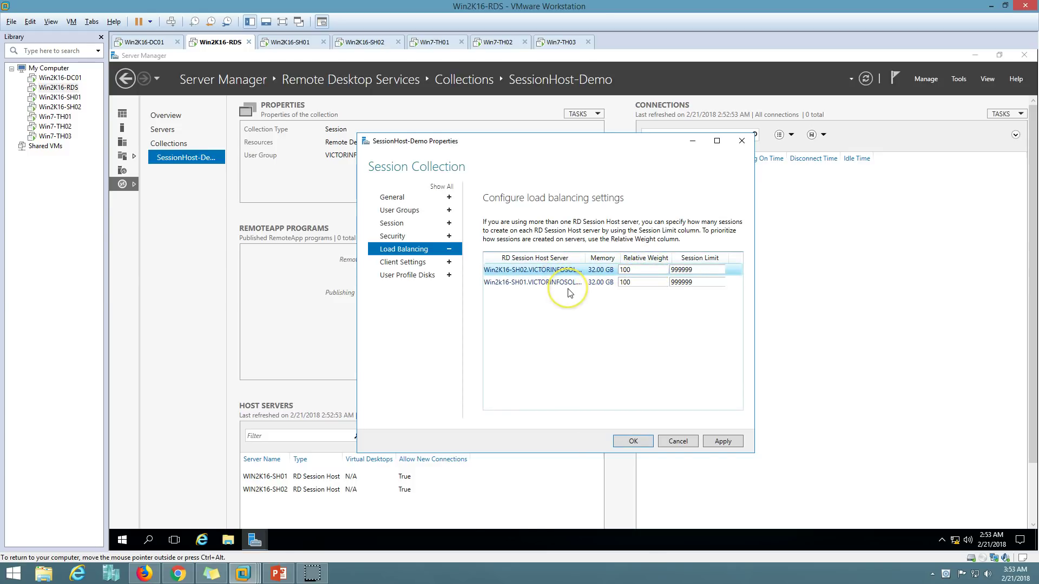
left_click(417, 266)
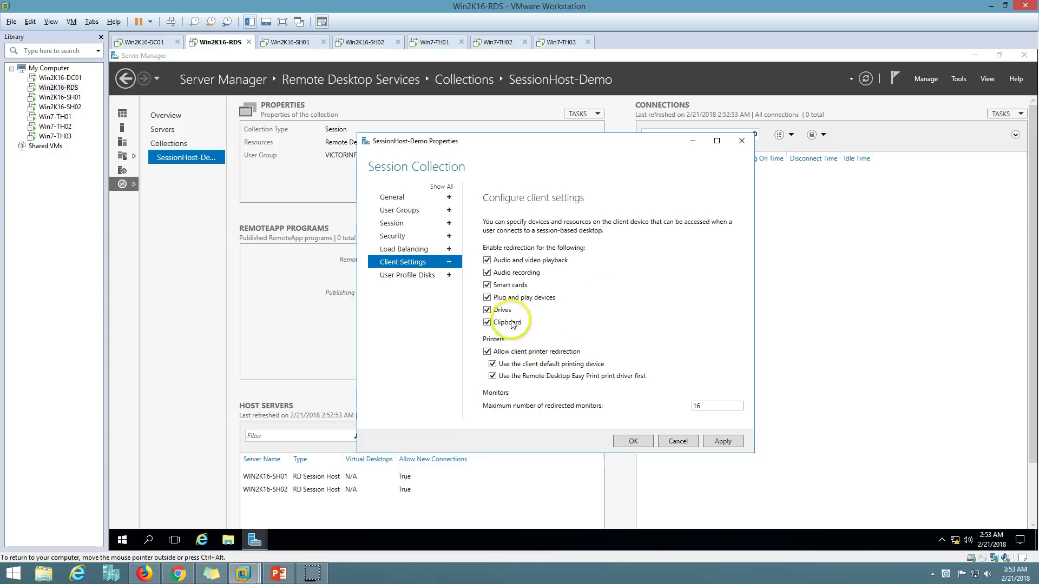
Review the collection's user profile disk settings and close its properties
left_click(416, 275)
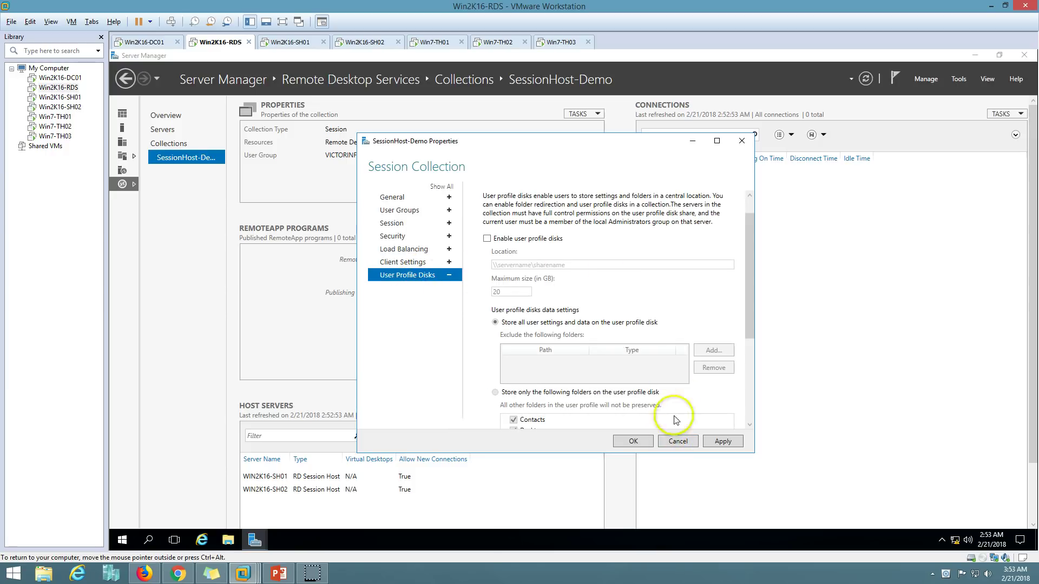
scroll(686, 343, "down", 3)
left_click(633, 441)
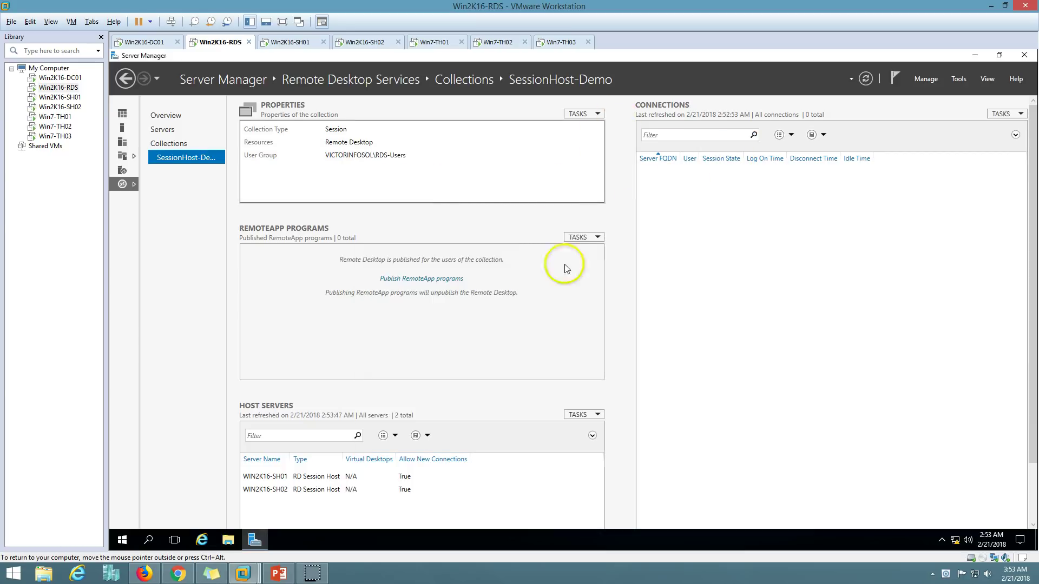
Look through the RemoteApp programs available for publishing to the SessionHost-Demo collection and cancel the publishing wizard
left_click(592, 237)
left_click(602, 253)
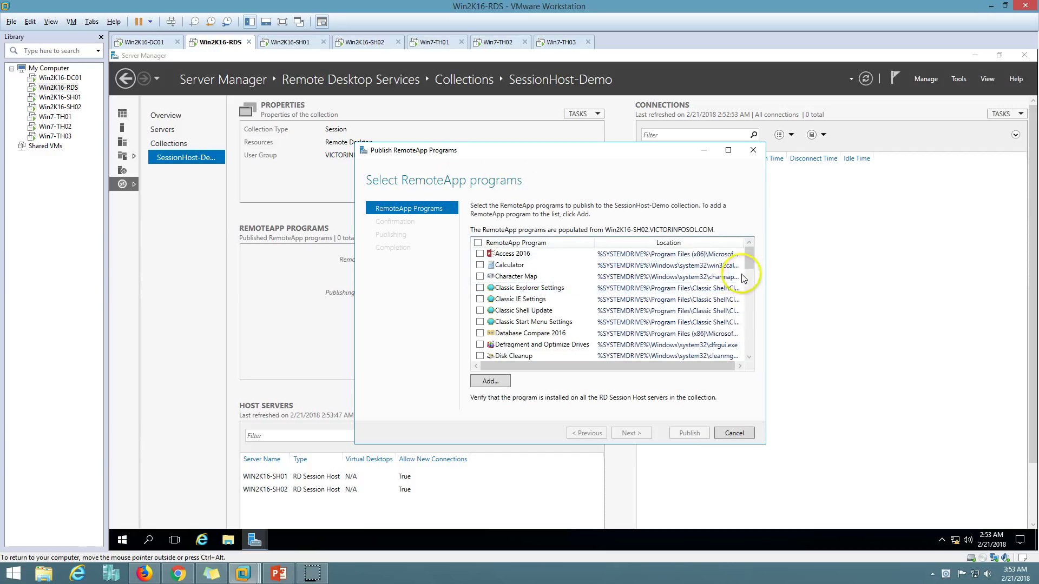
left_click_drag(748, 255, 748, 342)
left_click(734, 432)
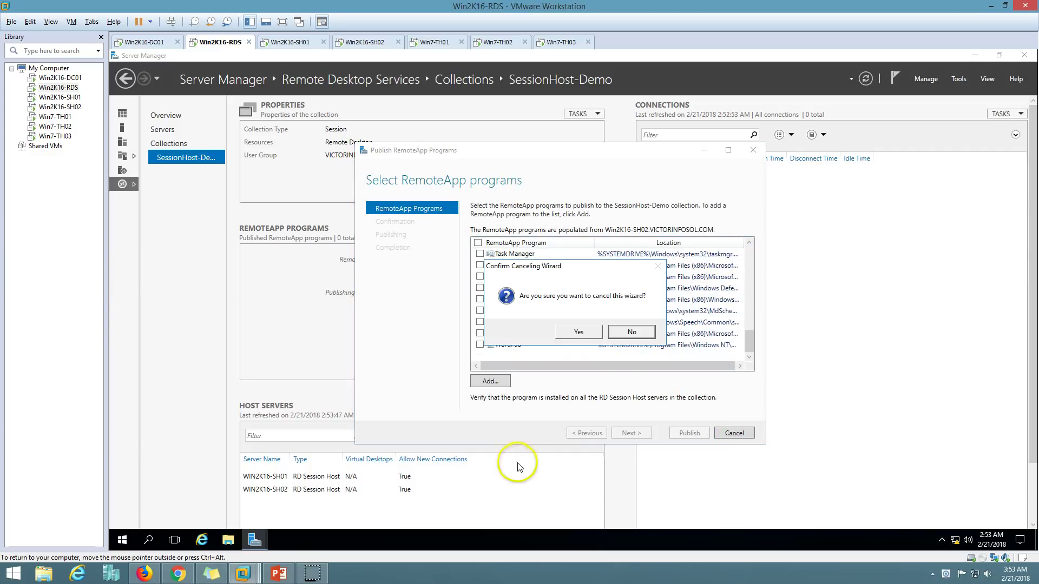
left_click(579, 331)
Inspect the new-connection option available for the collection's host servers WIN2K16-SH01 and WIN2K16-SH02 without changing it
left_click(373, 476)
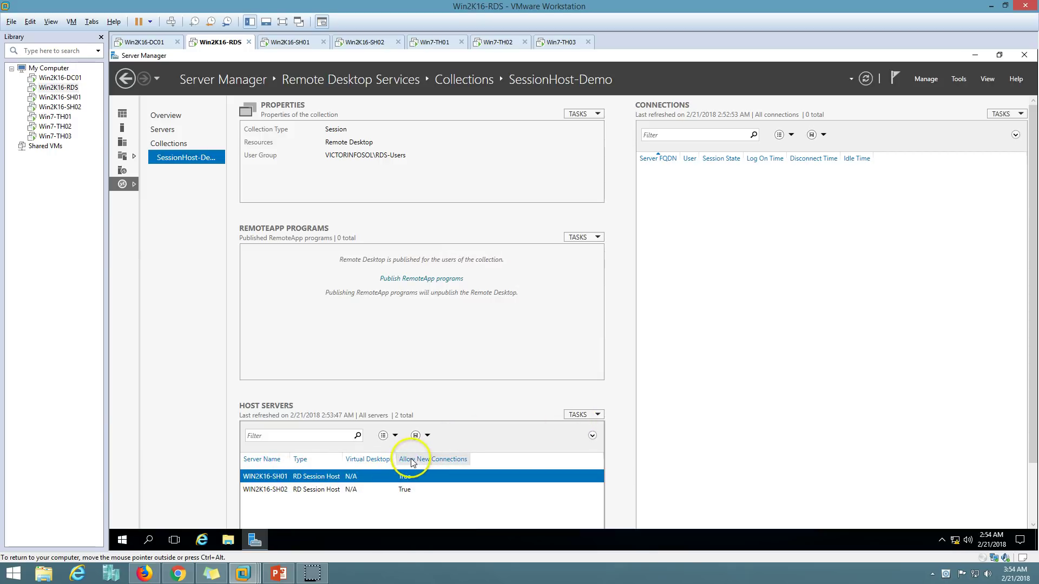
right_click(429, 480)
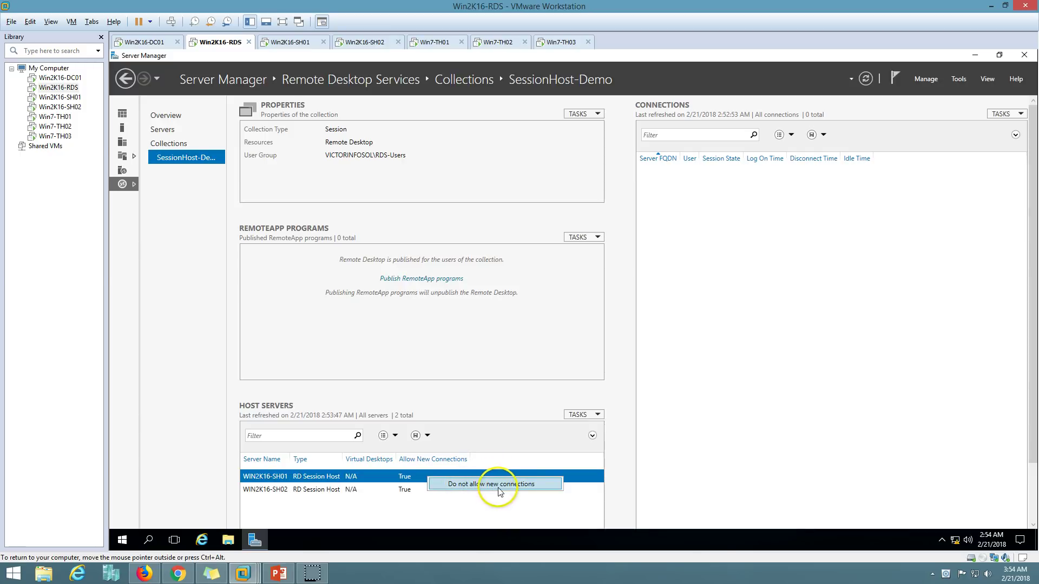
left_click(823, 343)
left_click(411, 490)
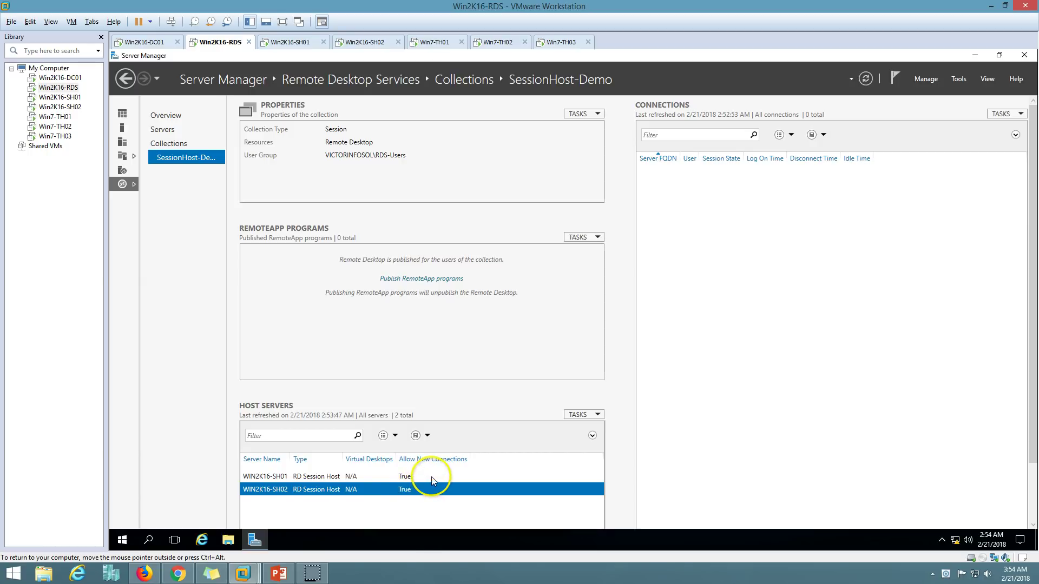
left_click(432, 480)
left_click(328, 494)
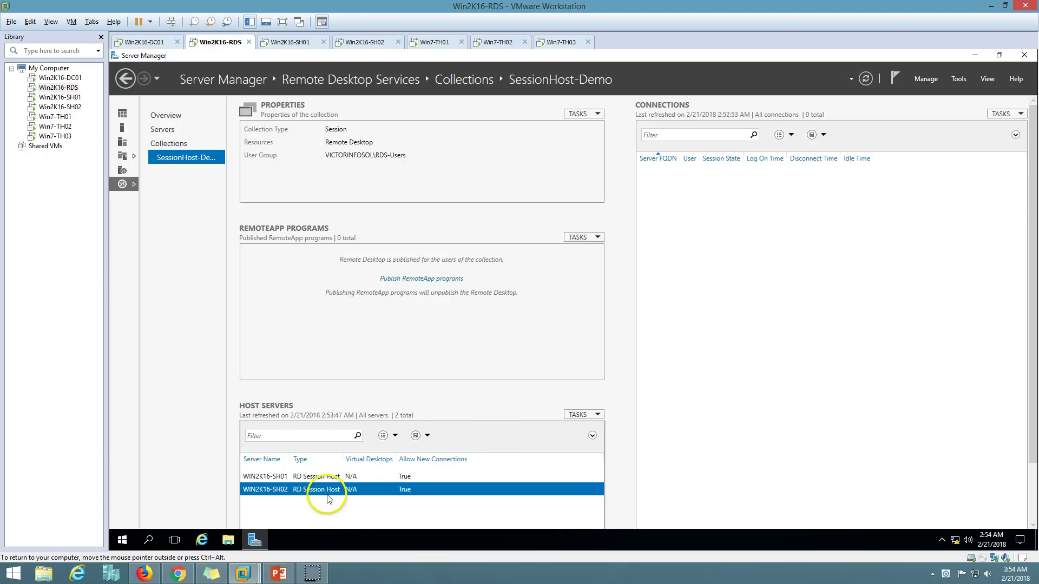
Set the Remote Desktop licensing mode to Per Device in the deployment properties and apply the change
left_click(167, 144)
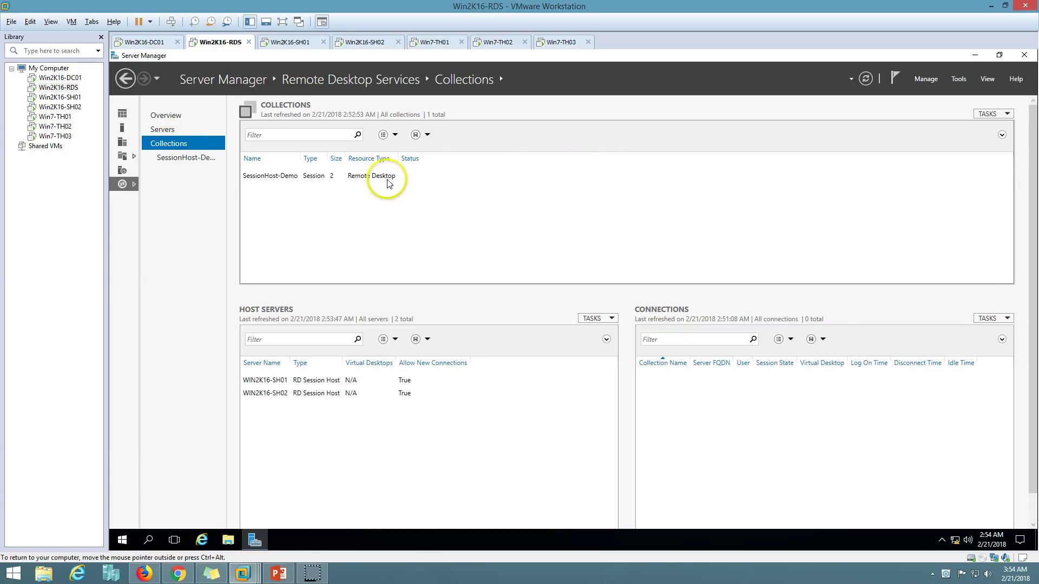
left_click(990, 113)
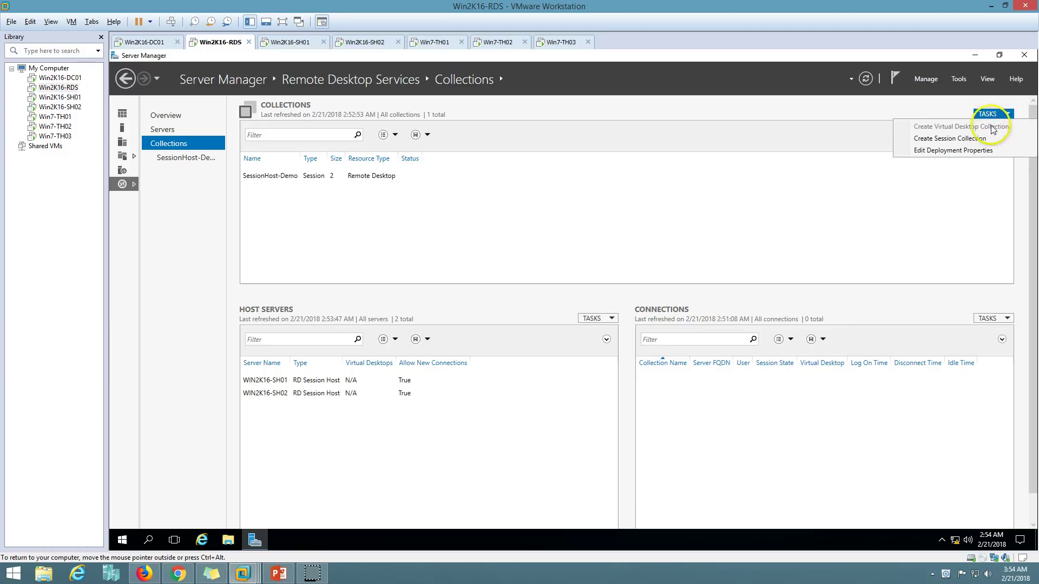
left_click(973, 152)
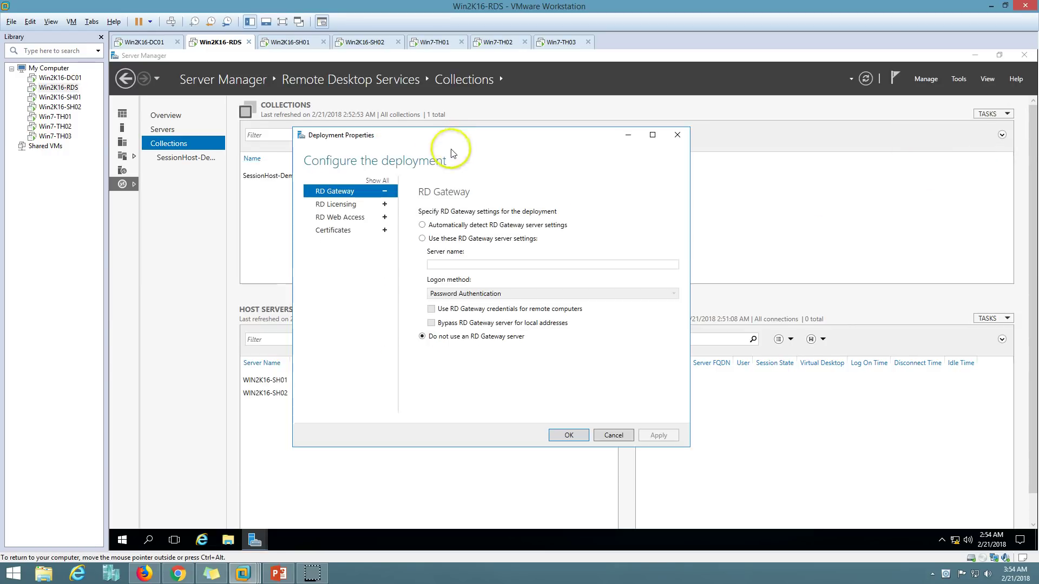
left_click(352, 204)
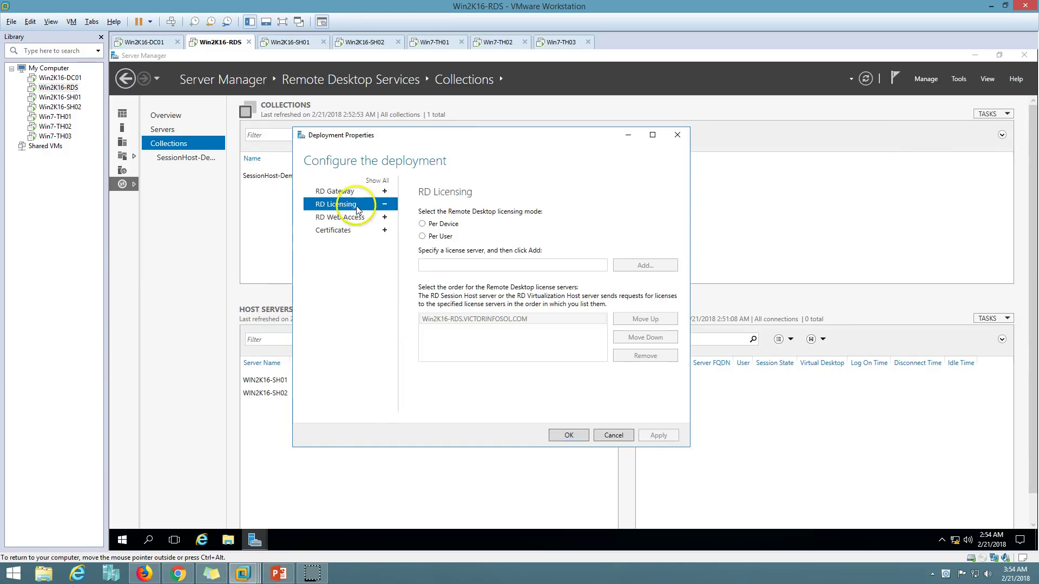
left_click(422, 225)
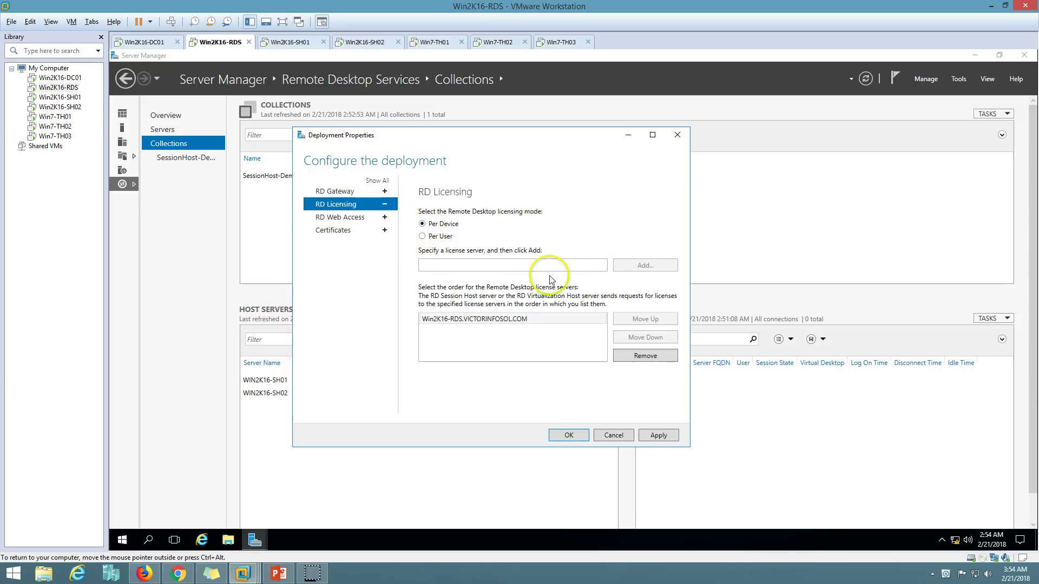
left_click(657, 436)
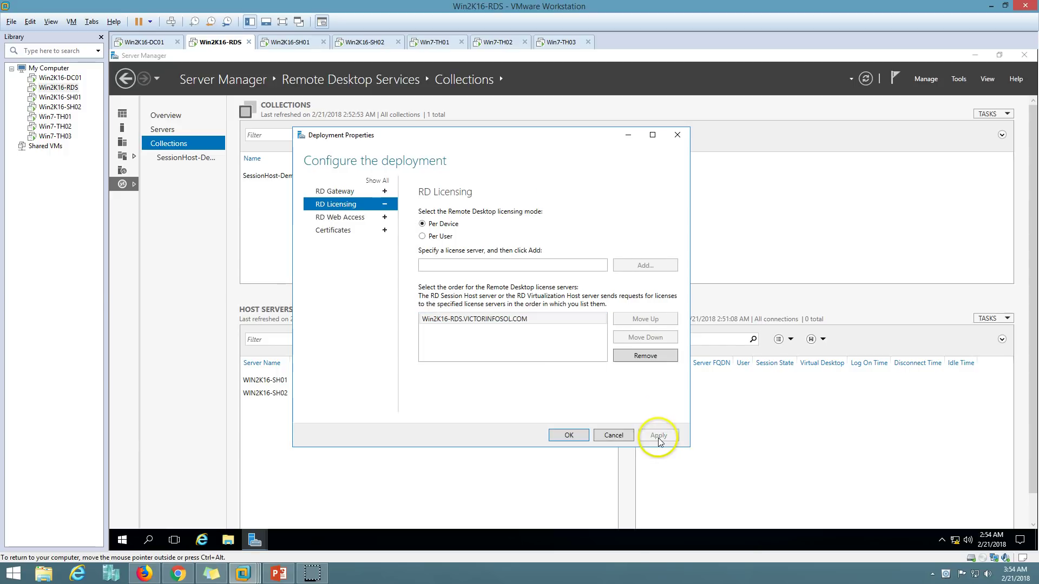
left_click(449, 319)
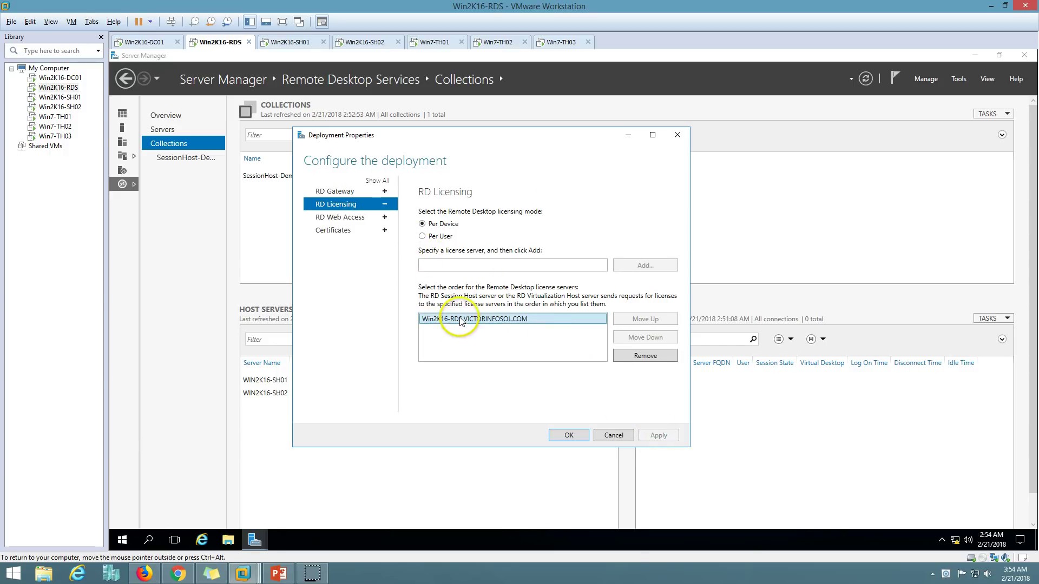
left_click(571, 442)
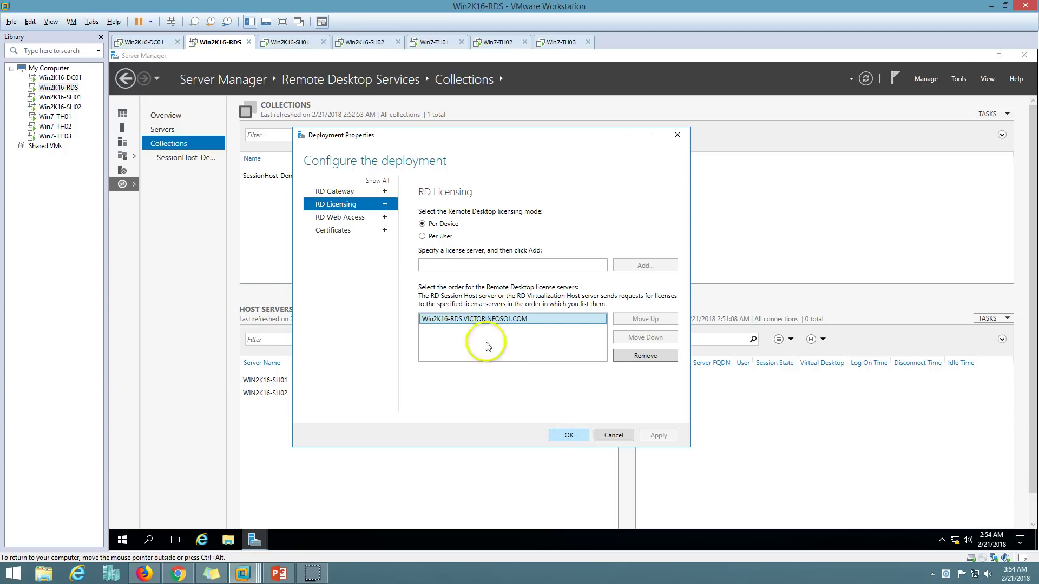
Review the certificate requirements of the RD Connection Broker and RD Web Access role services and close the deployment properties
left_click(336, 231)
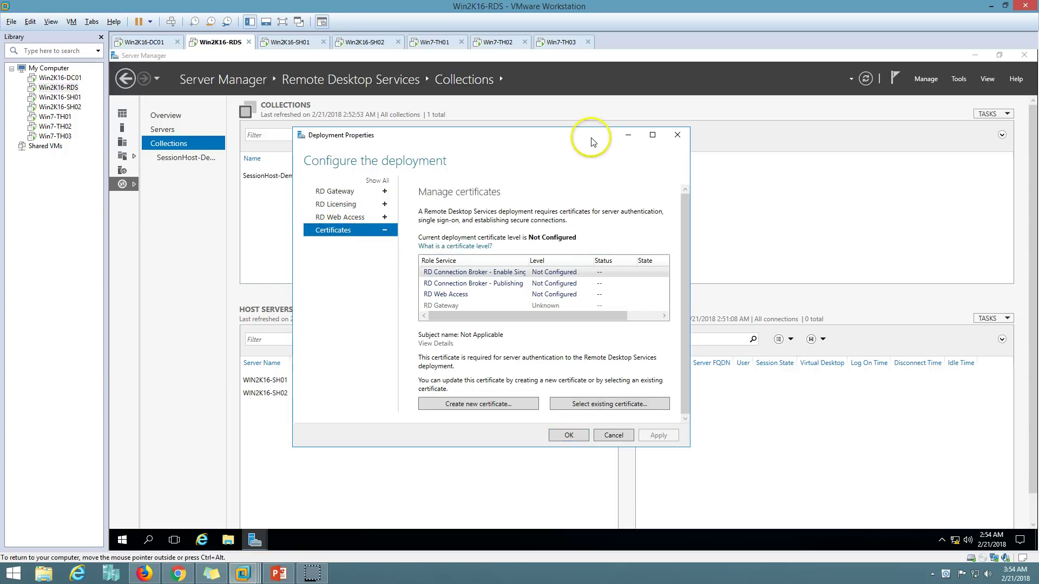
left_click(496, 283)
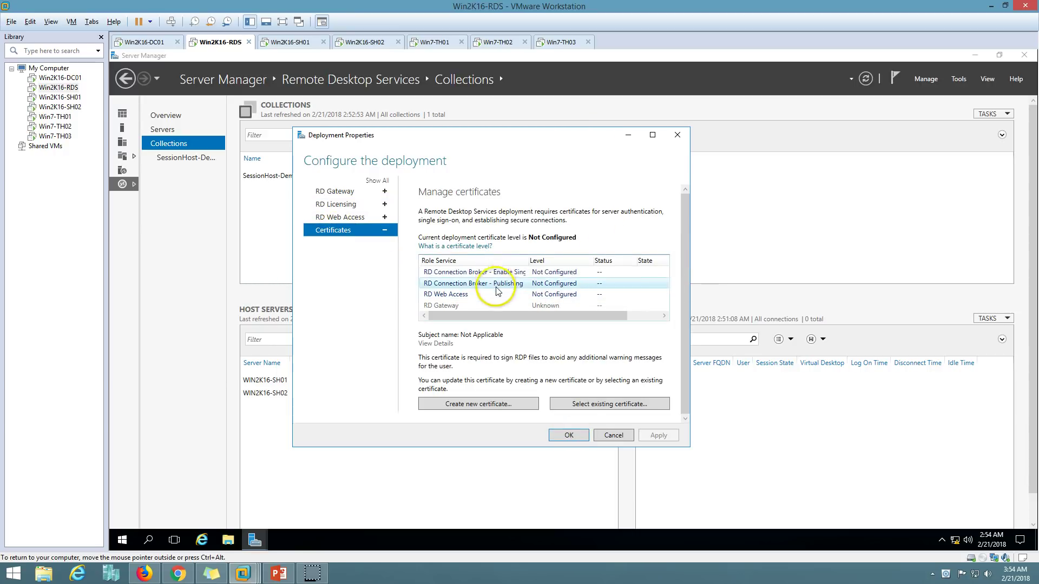
left_click(488, 294)
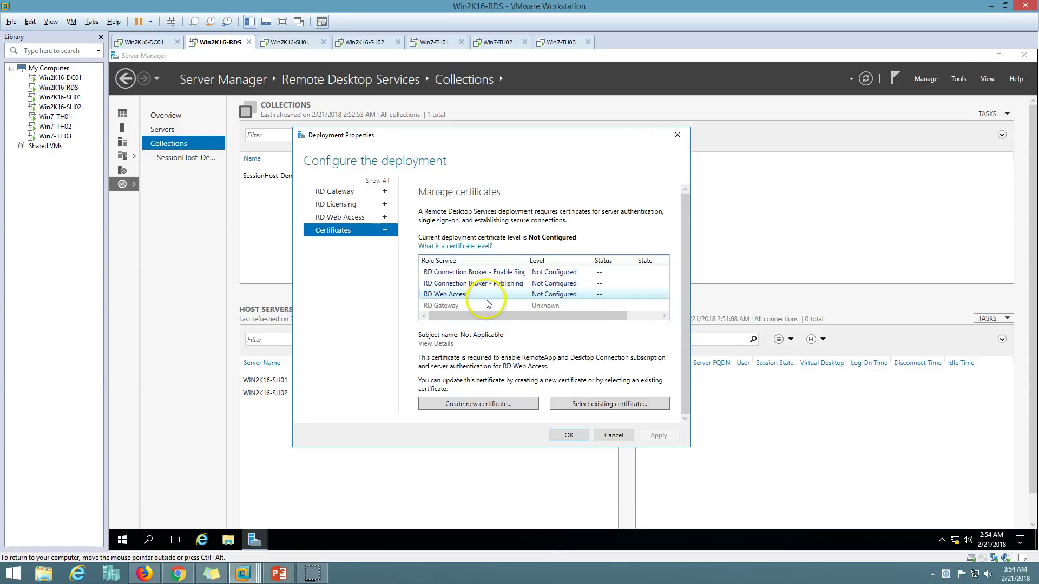
left_click(566, 433)
left_click(162, 129)
left_click(176, 158)
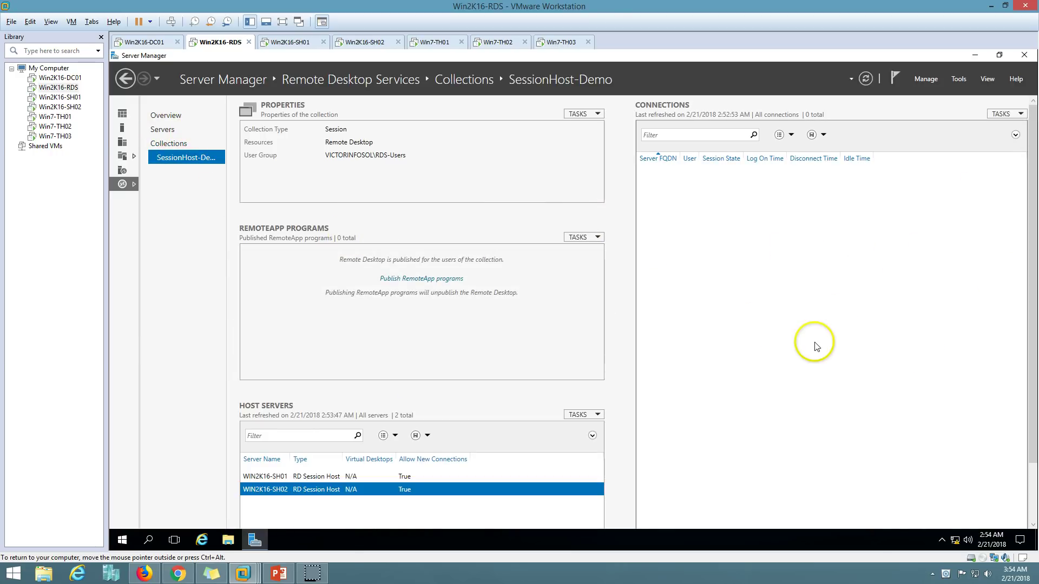
left_click(179, 144)
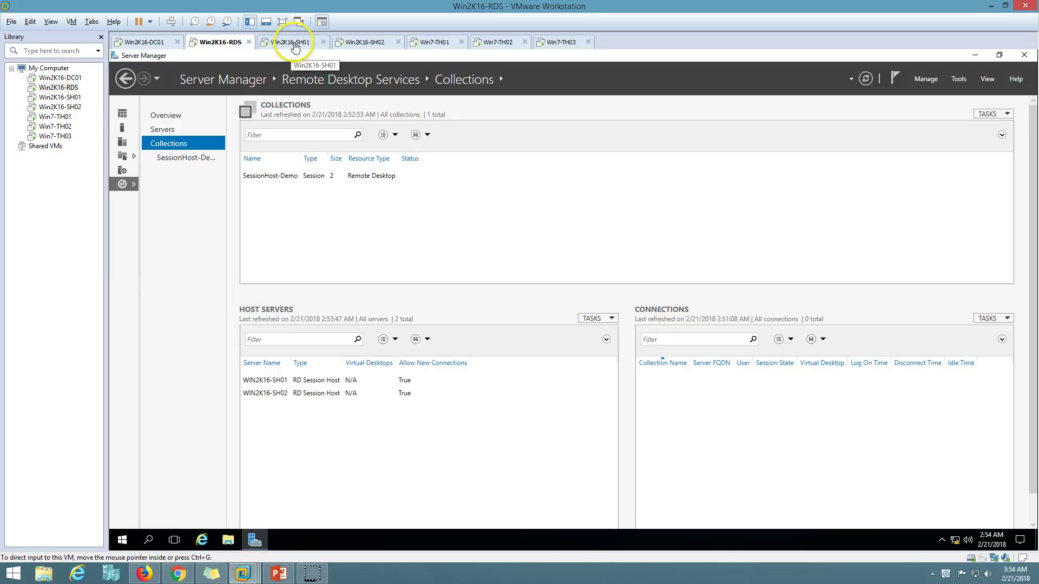
Switch to the Win2K16-DC01 virtual machine and open the VICTORINFOSOL.COM forward lookup zone in DNS Manager
left_click(157, 43)
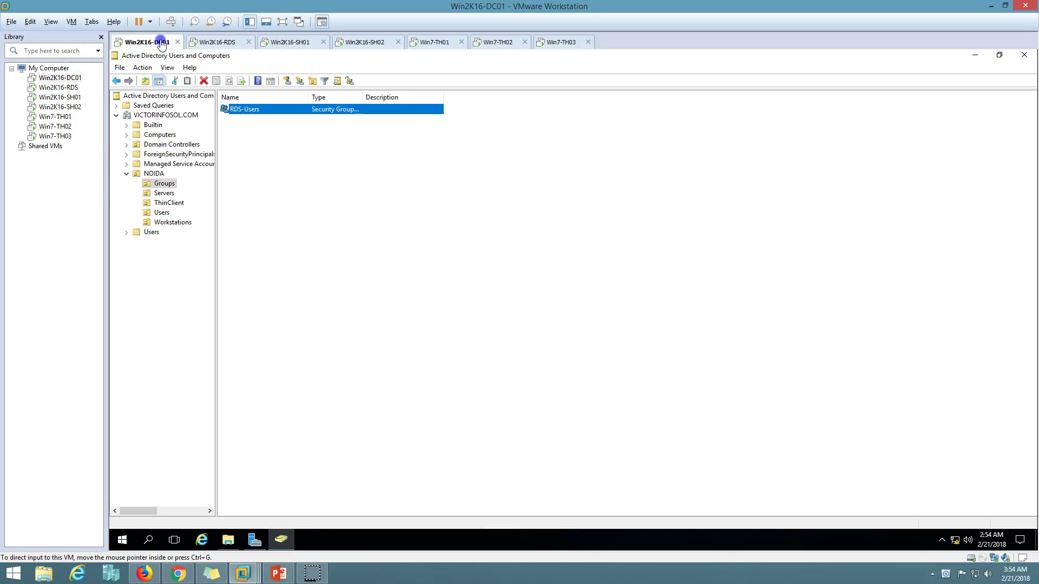
left_click(252, 543)
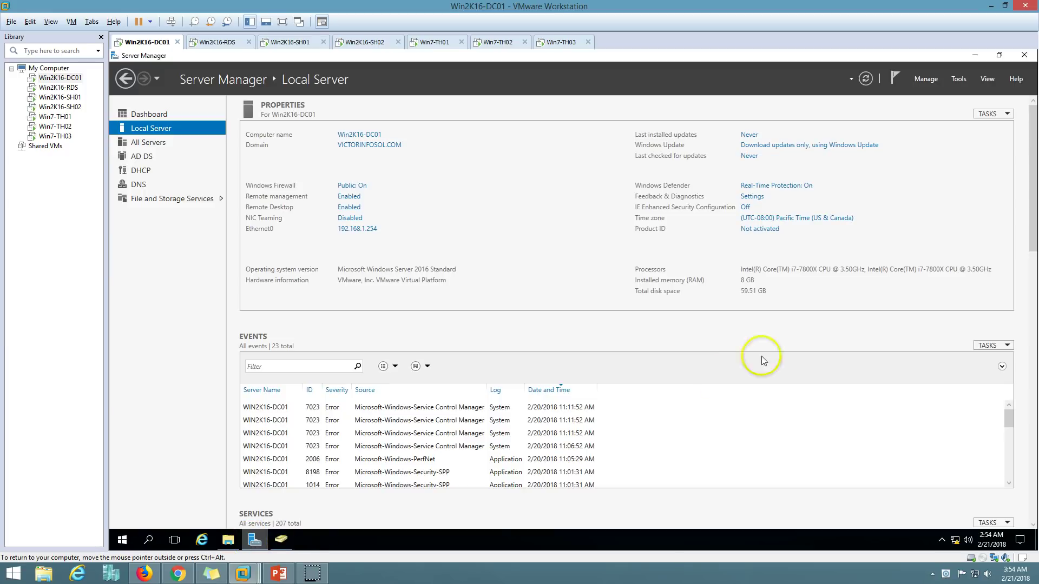
left_click(958, 77)
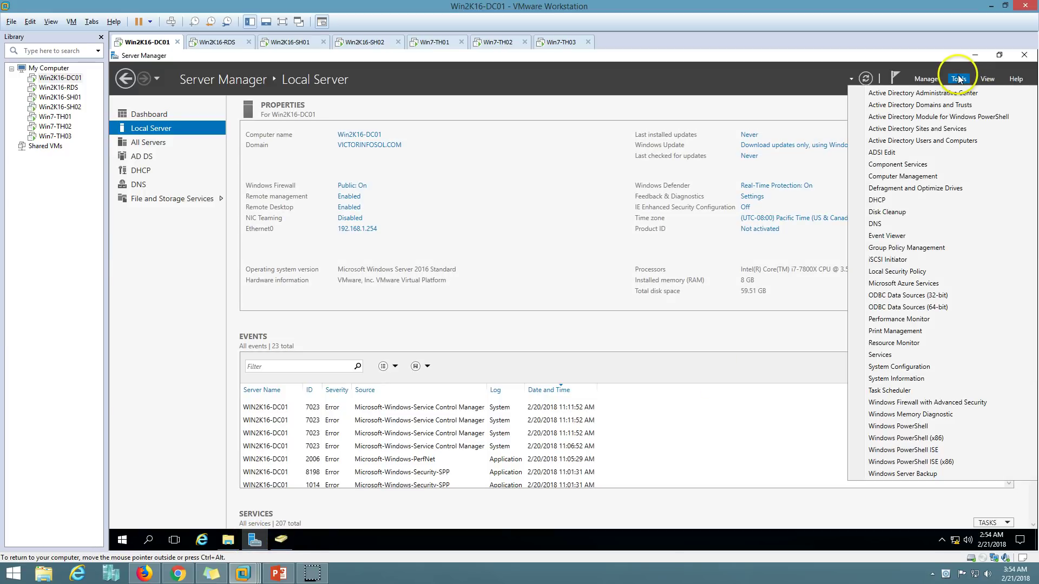
left_click(899, 224)
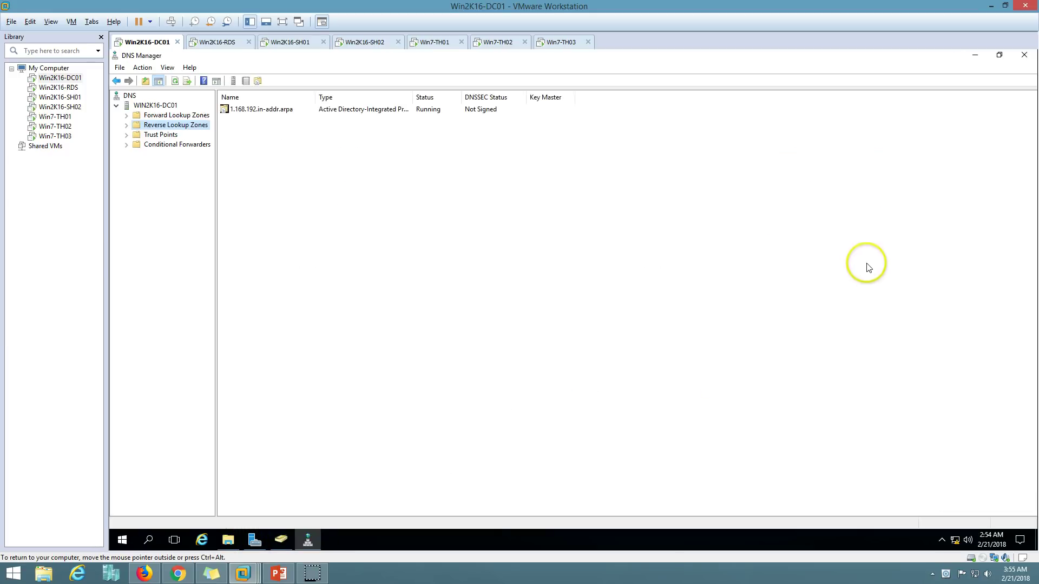
double_click(171, 117)
left_click(173, 134)
Add a host record named rds with IP address 192.168.1.231 and an associated pointer record to the VICTORINFOSOL.COM zone
right_click(374, 344)
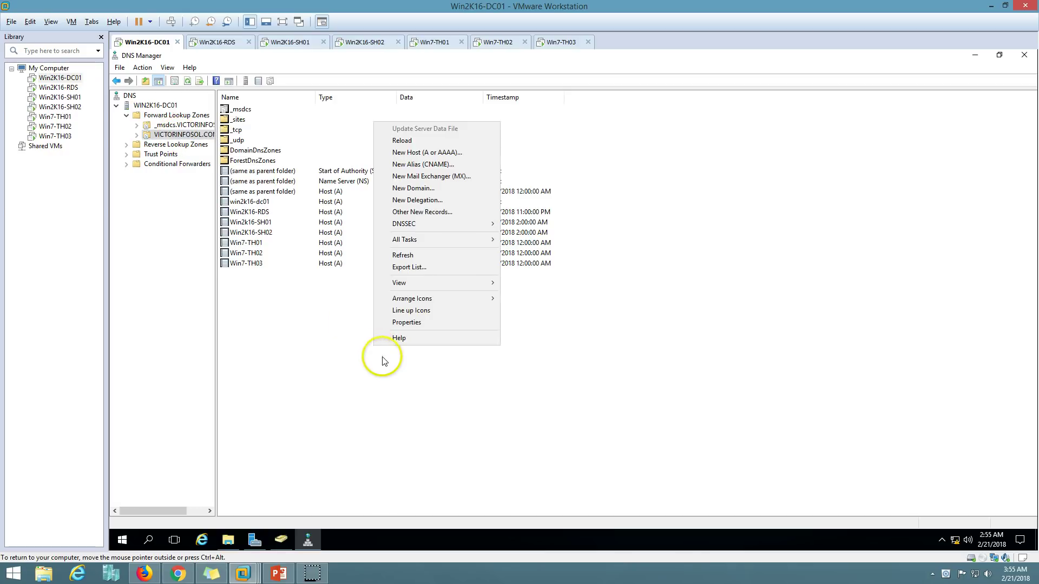
left_click(444, 152)
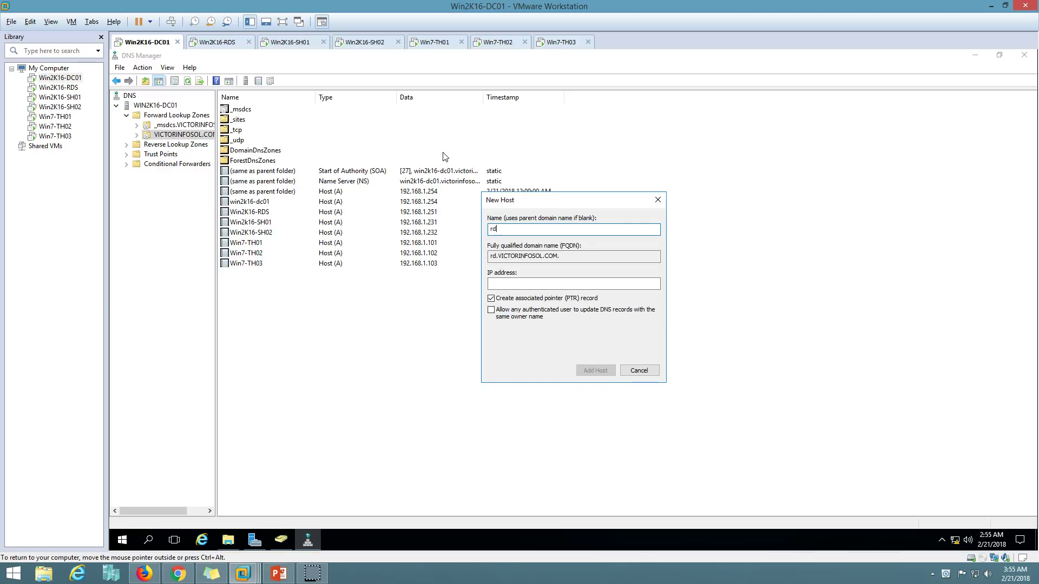
left_click(549, 285)
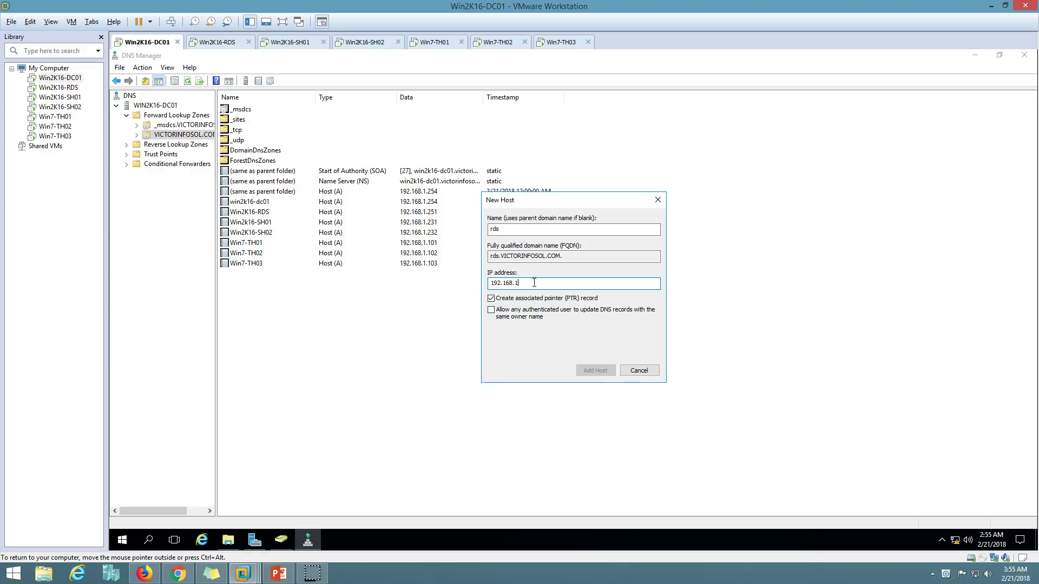
left_click(278, 573)
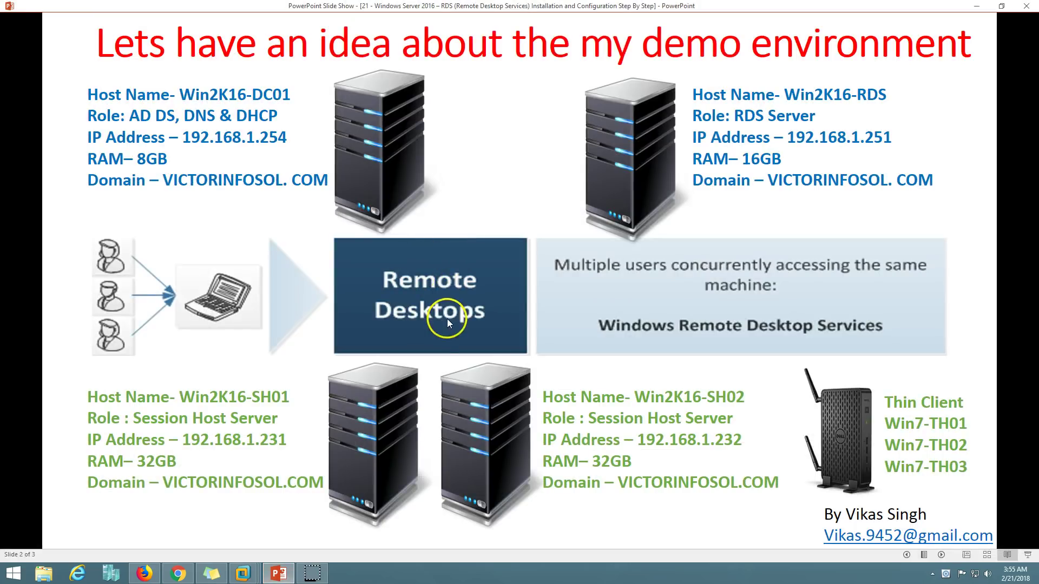
left_click(286, 574)
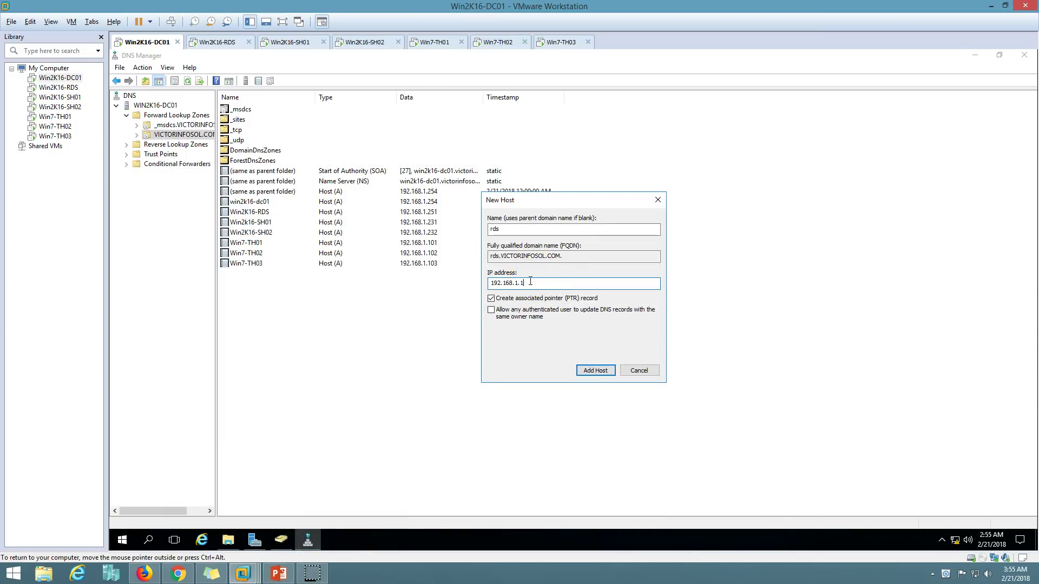
left_click(280, 575)
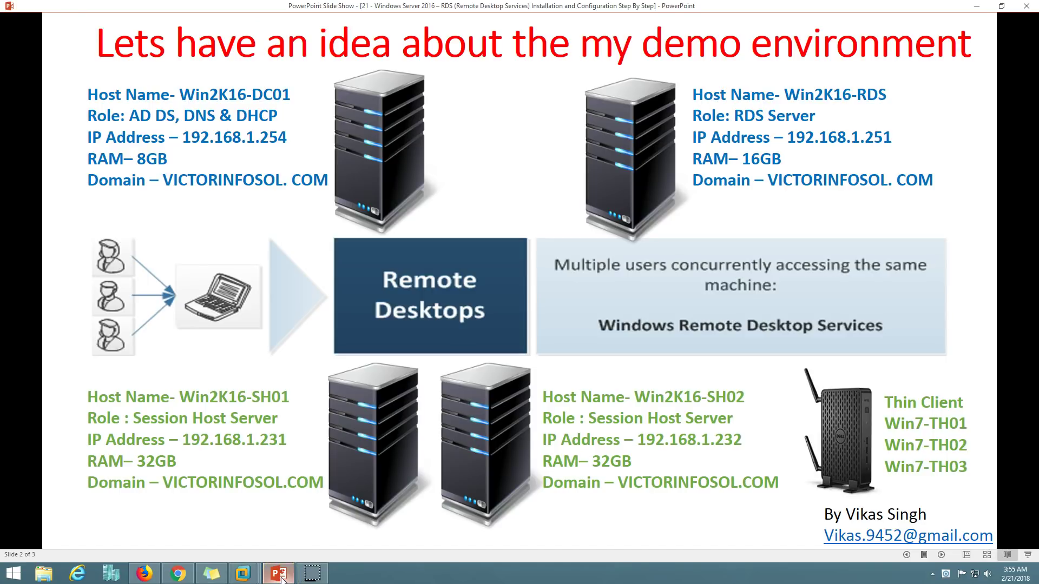
left_click(280, 574)
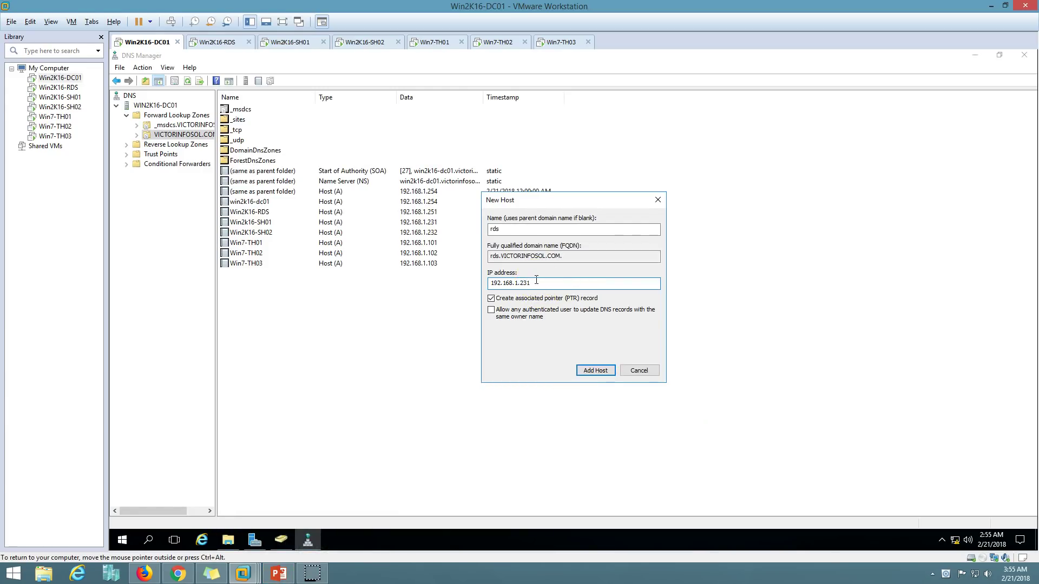
key("Return")
left_click(666, 335)
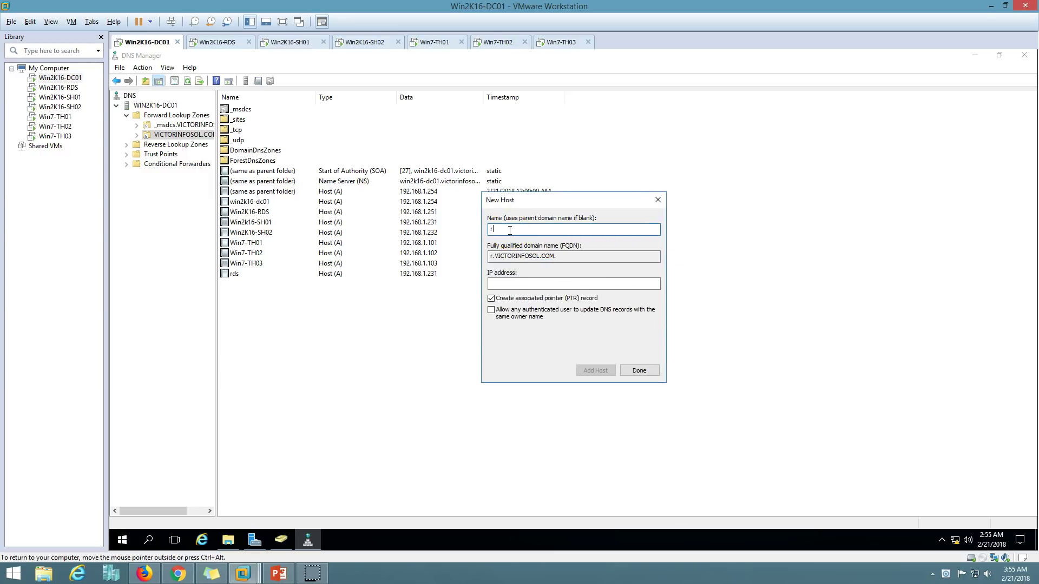
Try to add a second rds host record with IP address 192.168.1.232 and close the New Host dialog
type("rds")
key("Tab")
key("Tab")
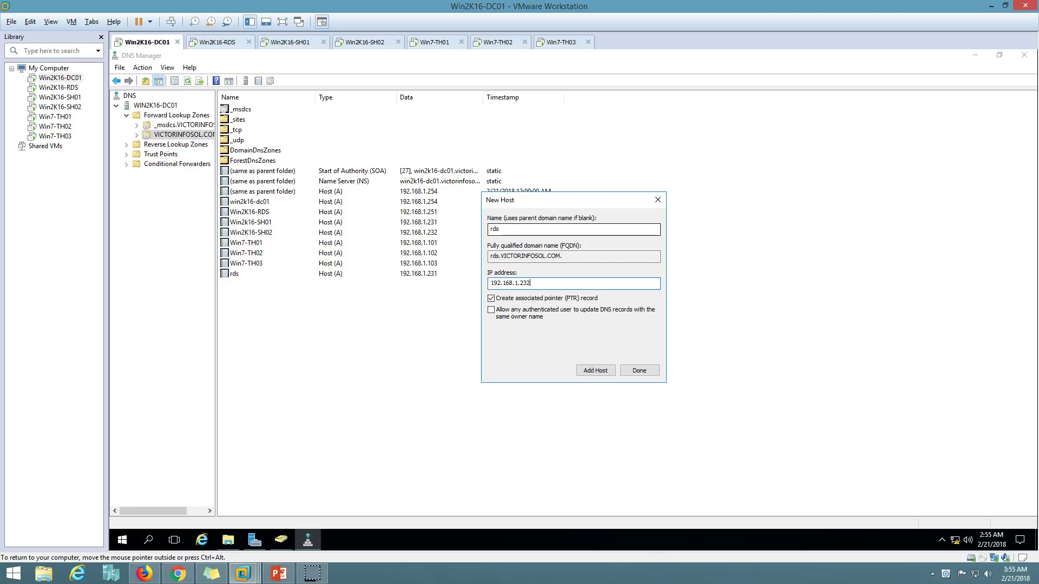
left_click(637, 371)
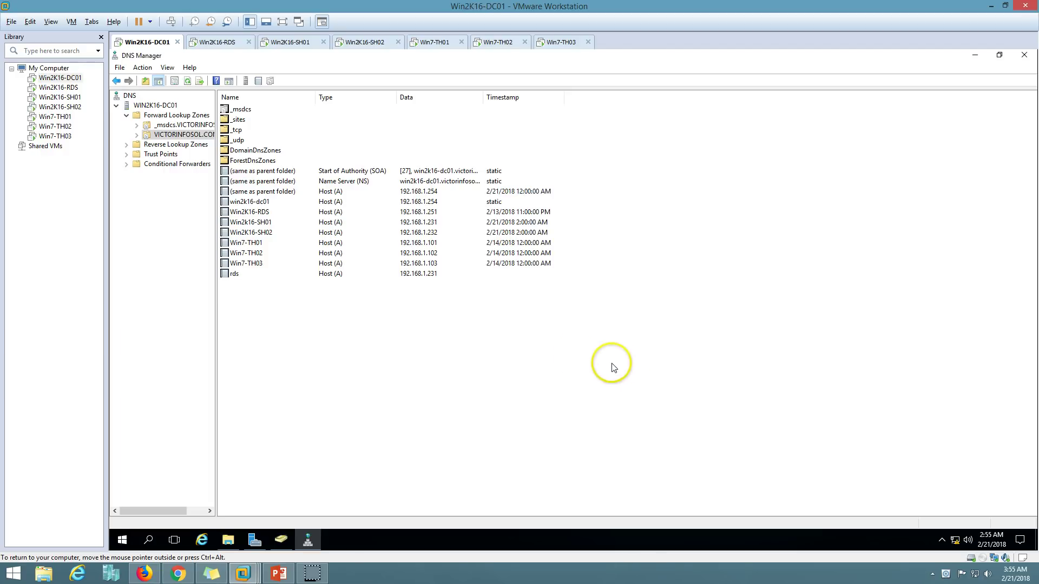
Refresh the VICTORINFOSOL.COM zone's record list and select the rds host record
right_click(355, 312)
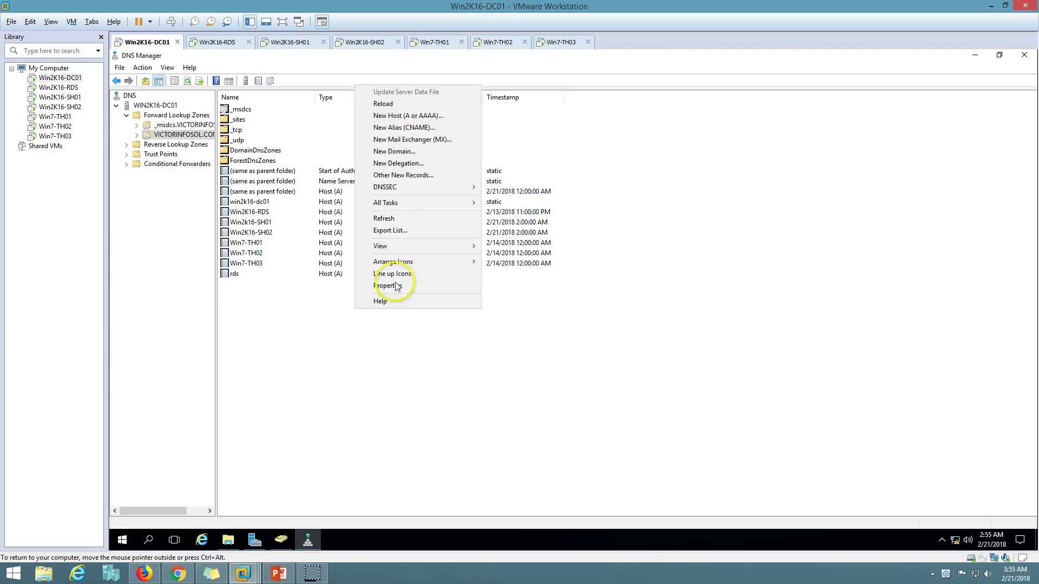
left_click(394, 216)
left_click(254, 204)
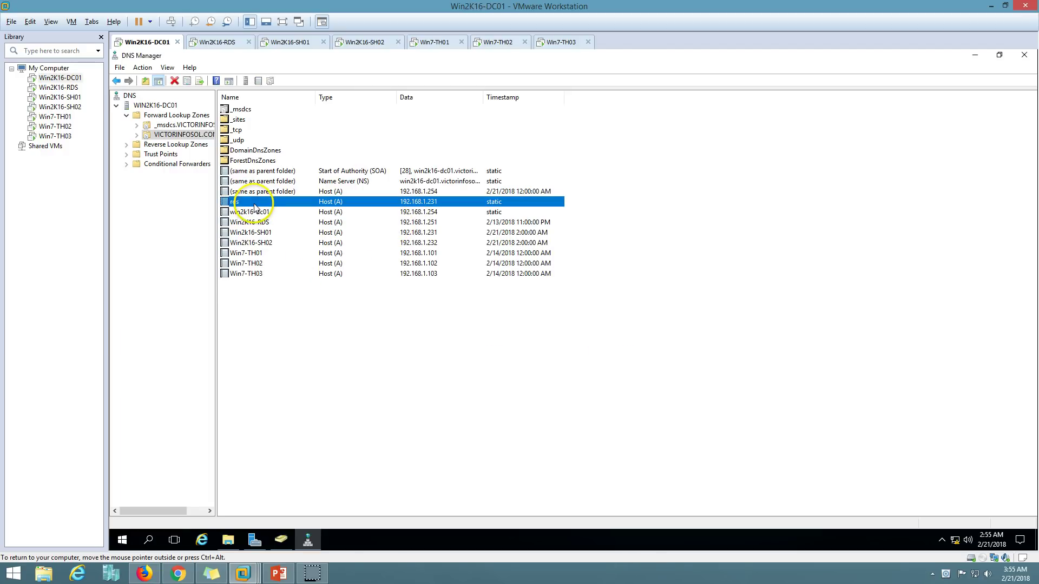
right_click(181, 135)
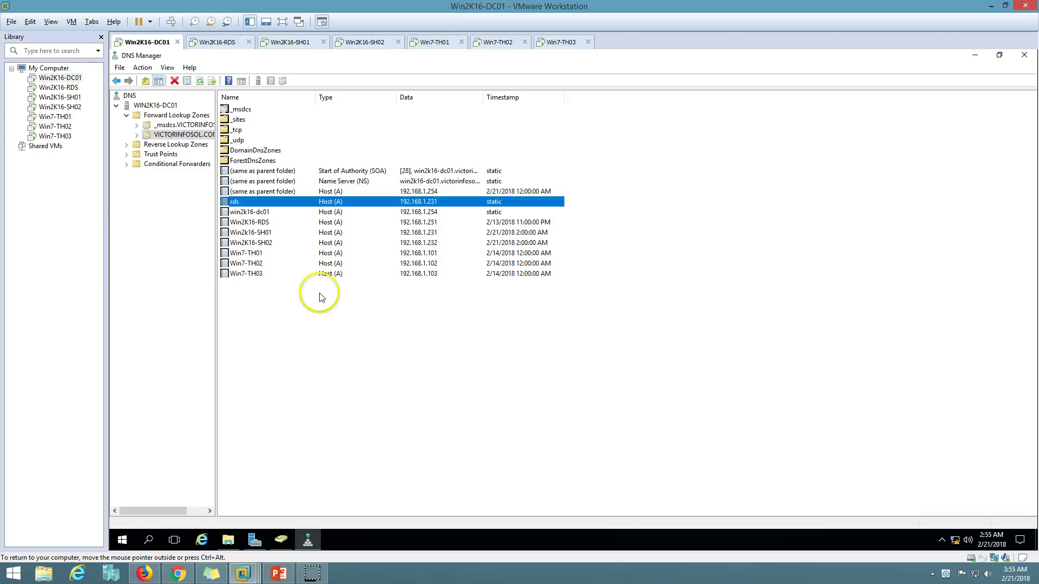
Add another host record named rds with IP address 192.168.1.232 and an associated pointer record to the VICTORINFOSOL.COM zone
right_click(320, 294)
left_click(364, 324)
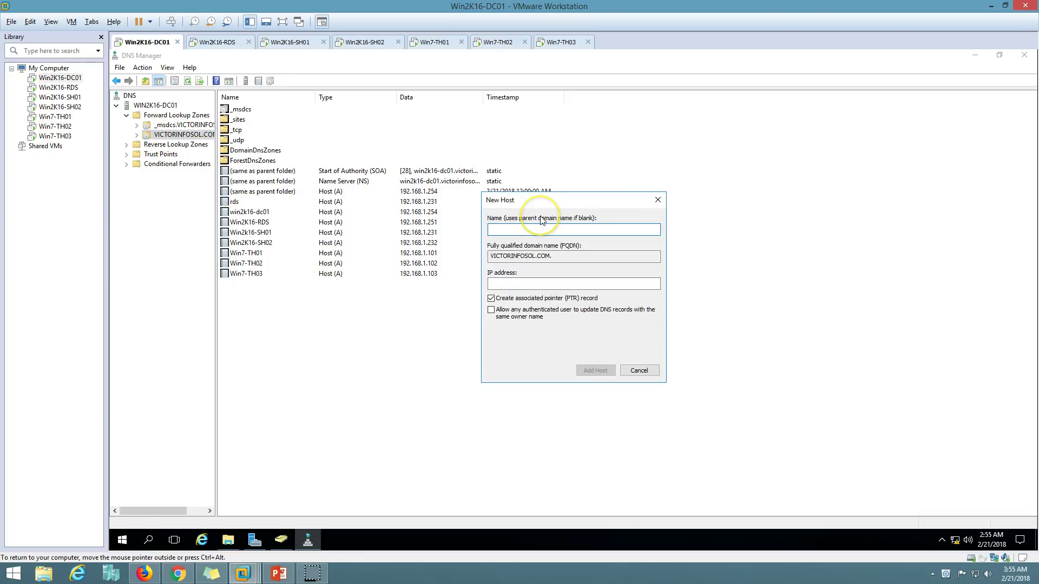
key("Tab")
key("Tab")
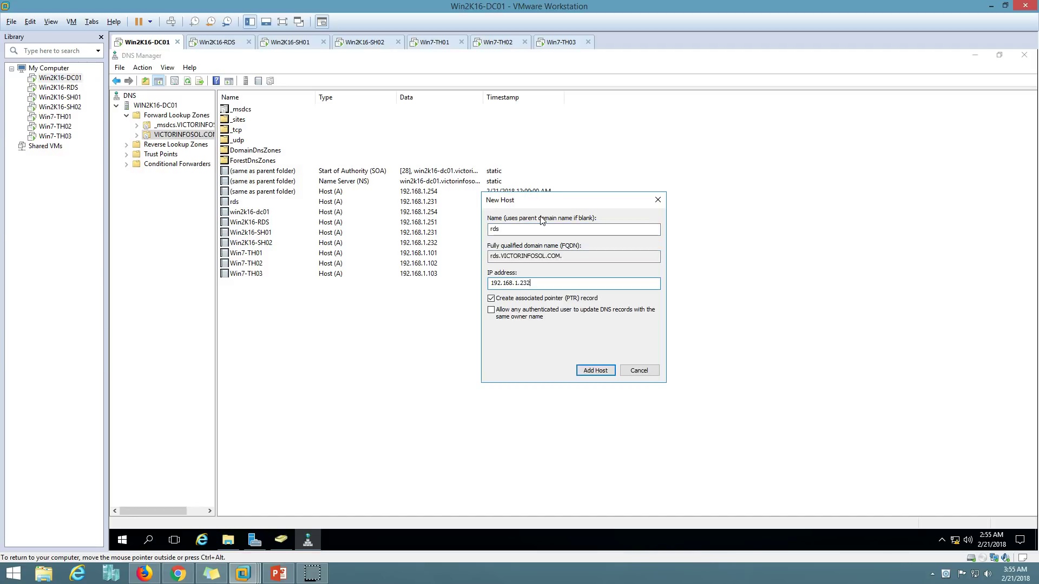
key("Return")
left_click(663, 334)
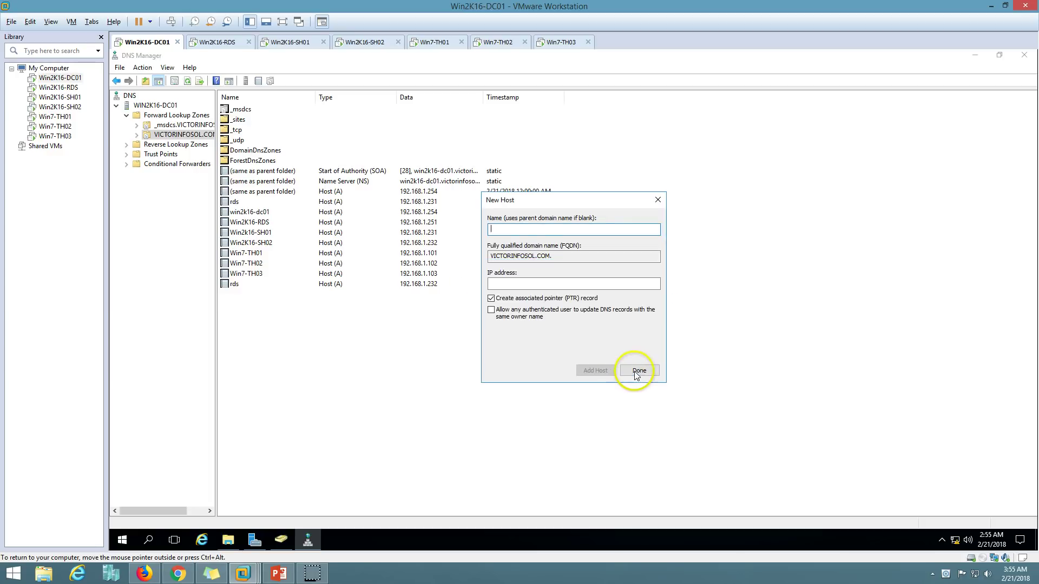
left_click(635, 371)
Refresh the zone again and check the two rds host records
right_click(432, 350)
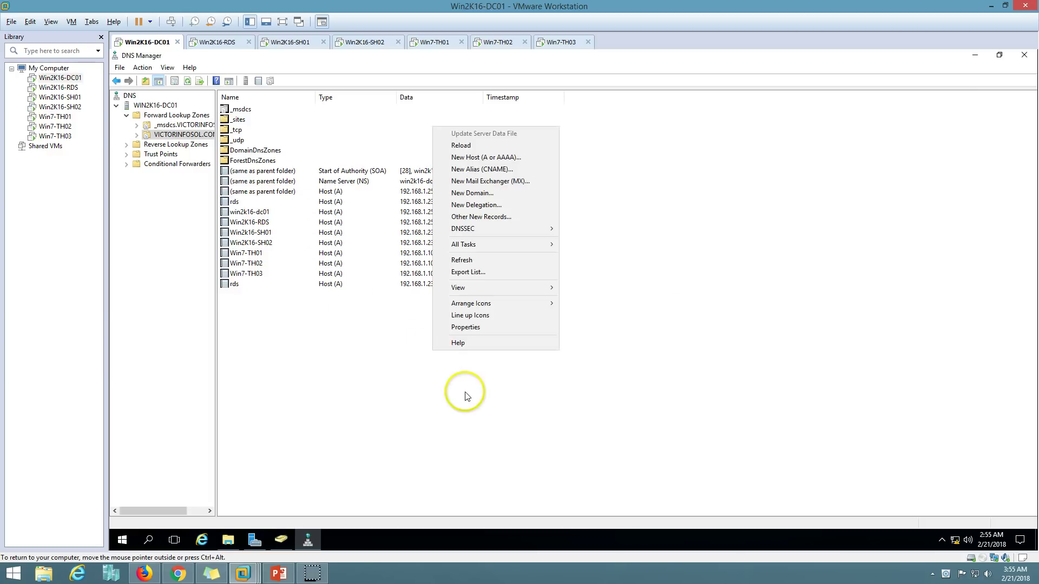
left_click(470, 260)
left_click(249, 202)
left_click(250, 211)
Switch to the Win7-TH01 virtual machine and open Remote Desktop Connection from the accessories
left_click(438, 42)
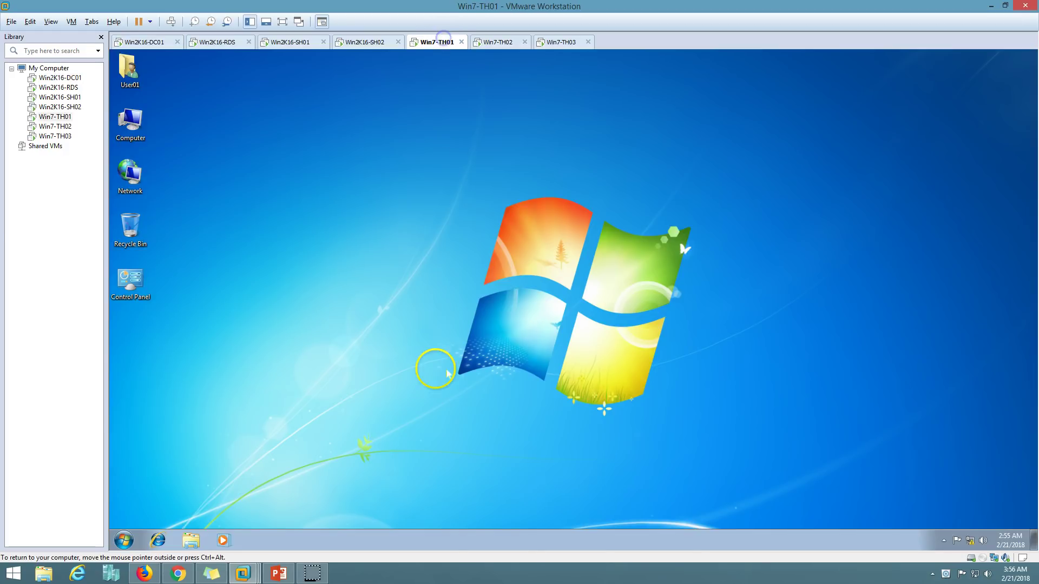
left_click(140, 538)
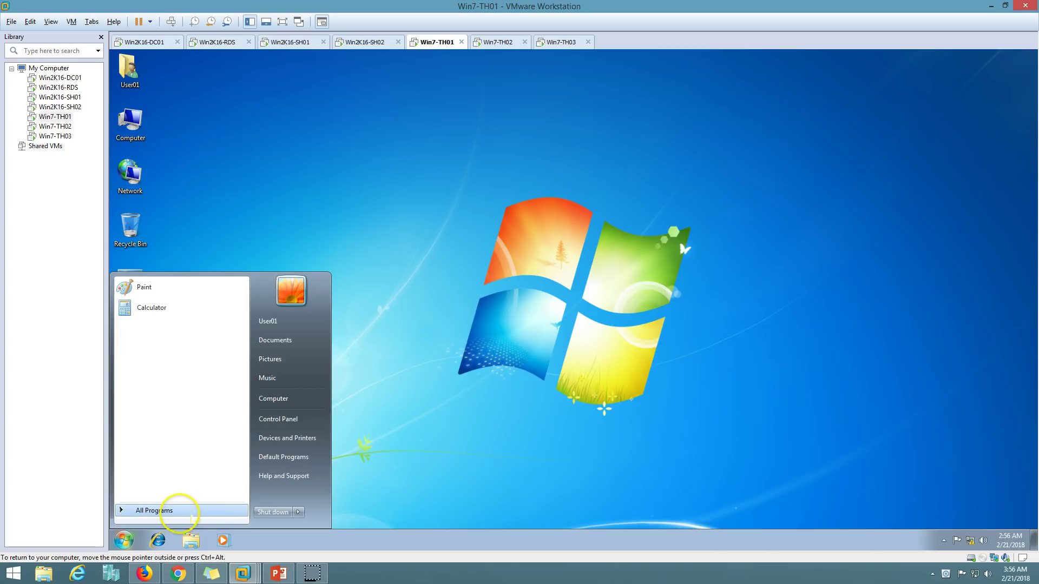
left_click(190, 517)
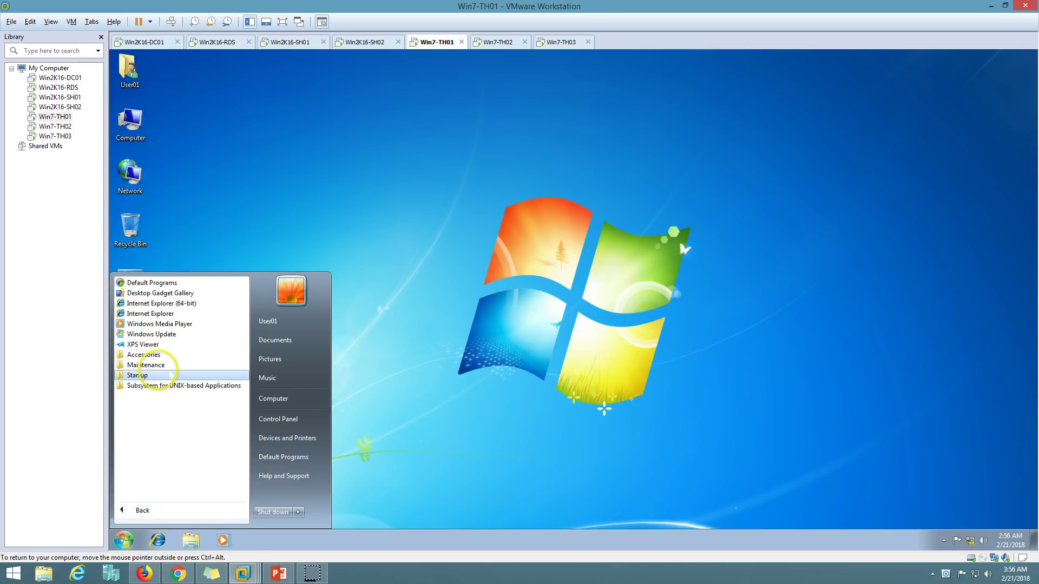
left_click(168, 375)
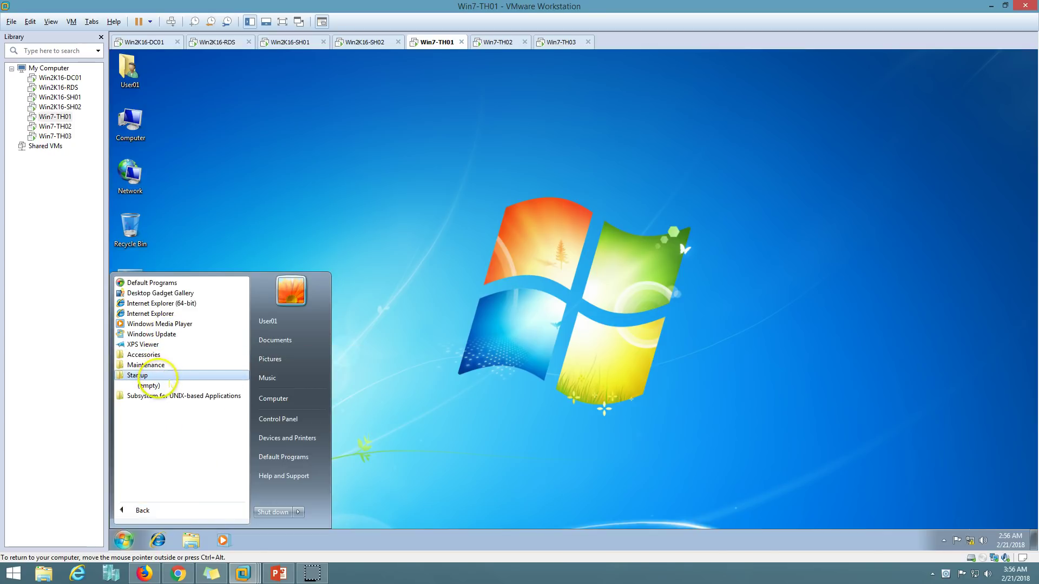
left_click(162, 355)
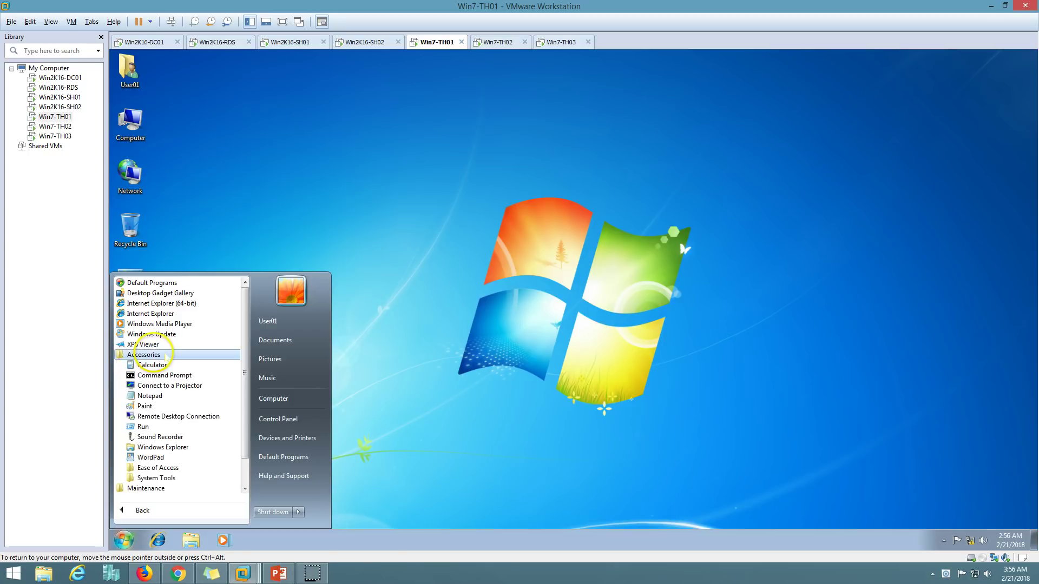
left_click(173, 416)
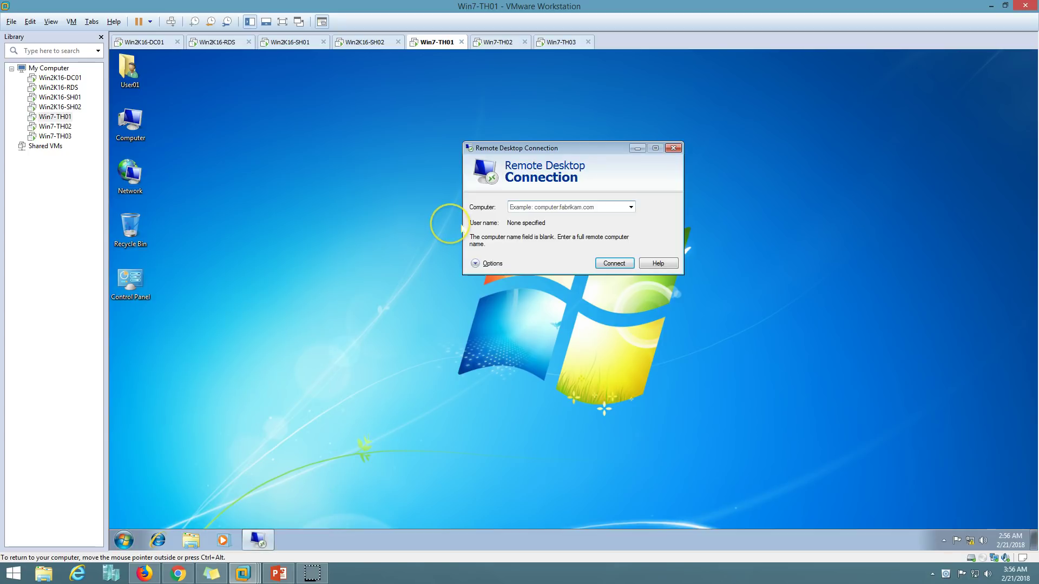
Connect from Win7-TH01 to the computer rds, entering the account password, and move the connection progress window aside
type("r")
key("Return")
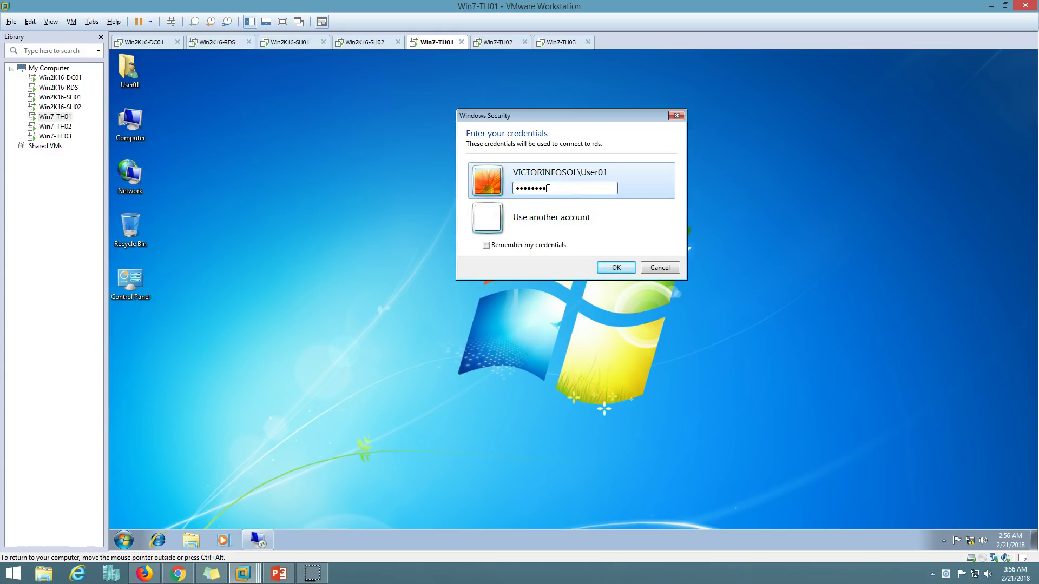
key("Return")
left_click_drag(525, 178, 378, 135)
Switch to the Win7-TH02 virtual machine, dismiss the slui.exe error and close the System window
left_click(496, 42)
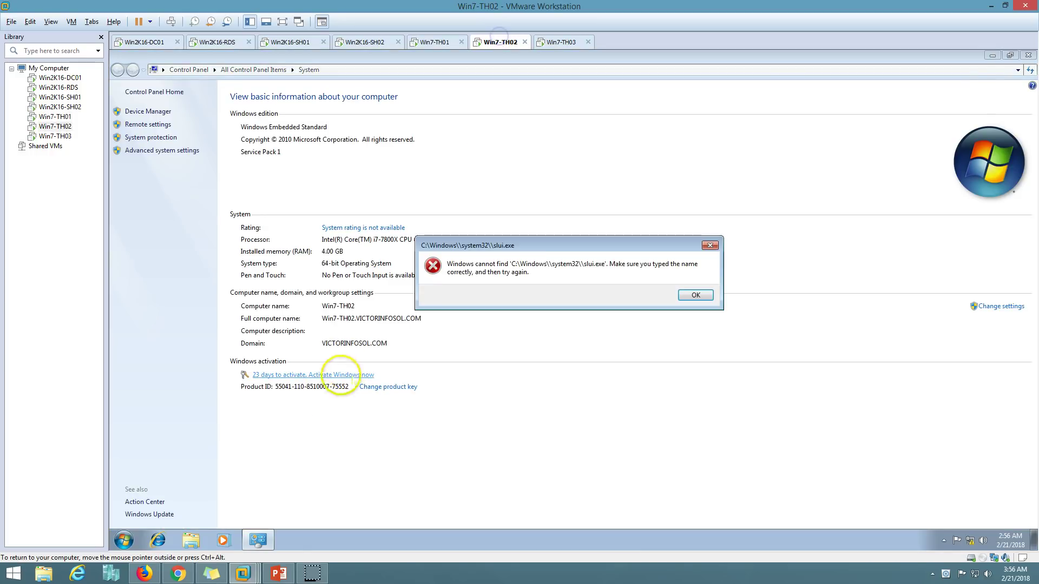
left_click(698, 296)
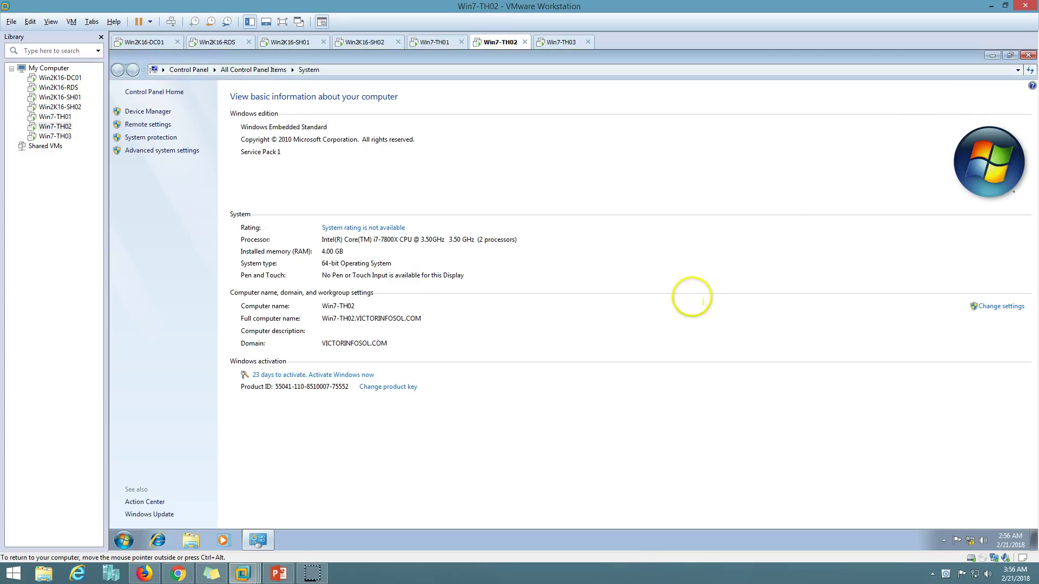
left_click(1028, 55)
left_click(447, 43)
left_click(496, 42)
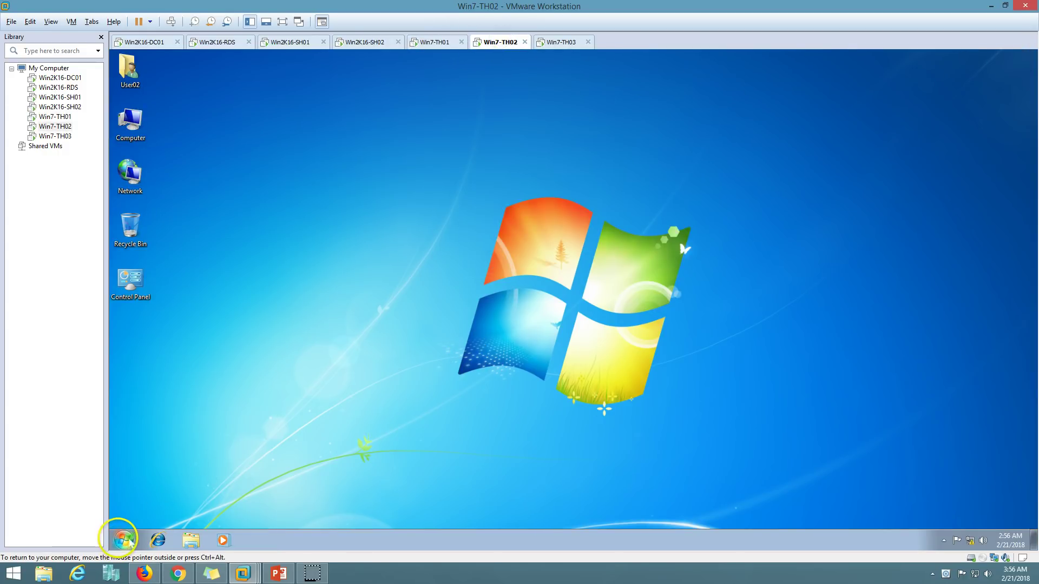
Open Remote Desktop Connection on Win7-TH02 and connect to the computer rds, entering the account password
left_click(123, 539)
left_click(196, 508)
left_click(157, 365)
left_click(149, 355)
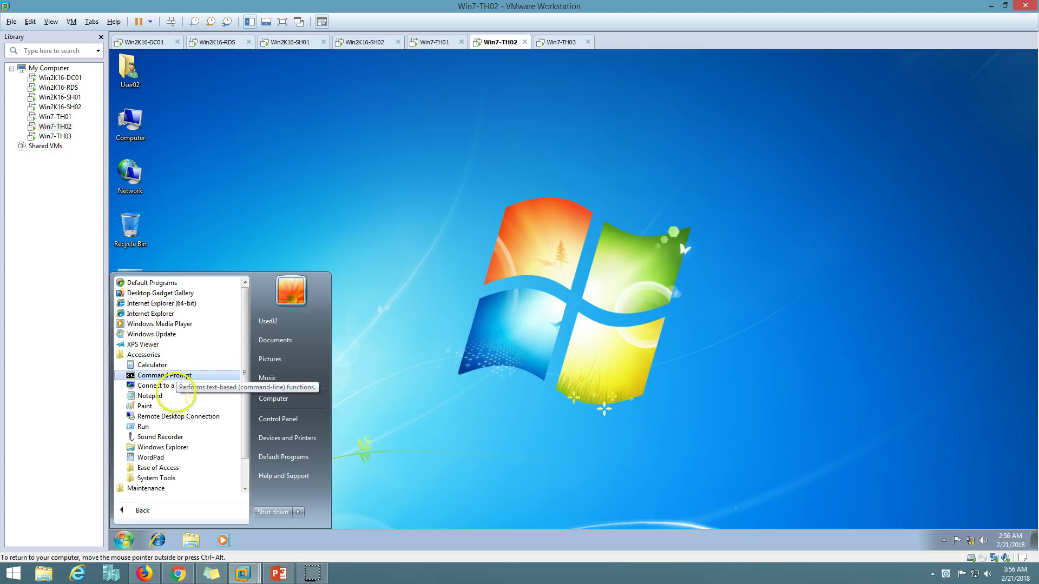
left_click(172, 416)
type("rds")
key("Return")
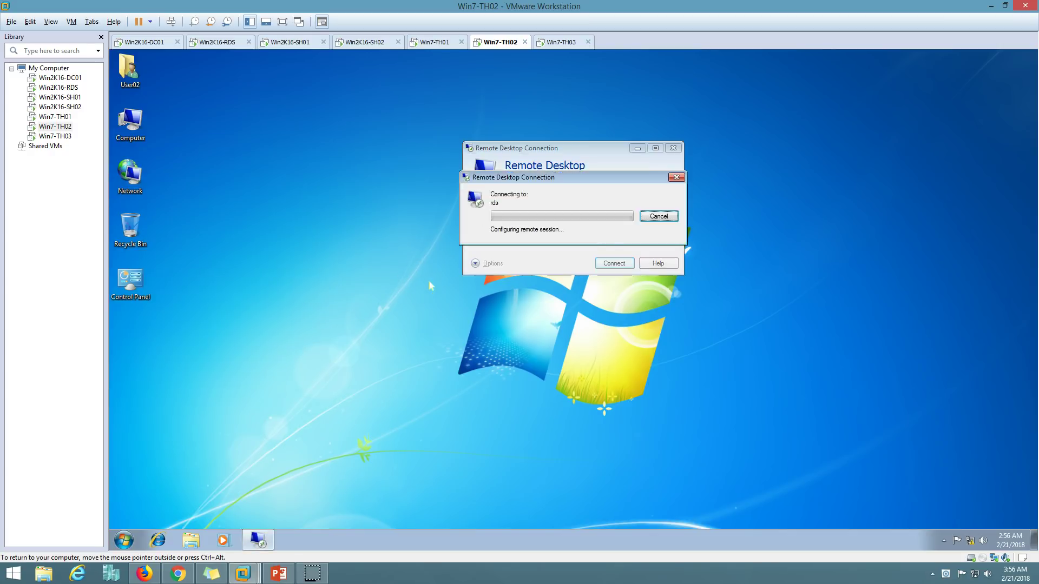
type("•••••••")
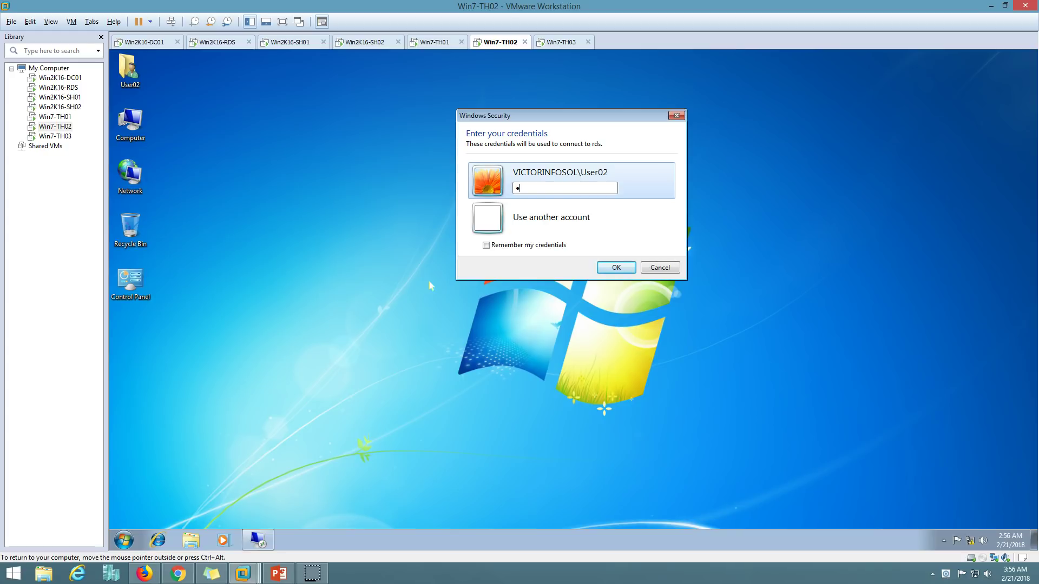
key("Return")
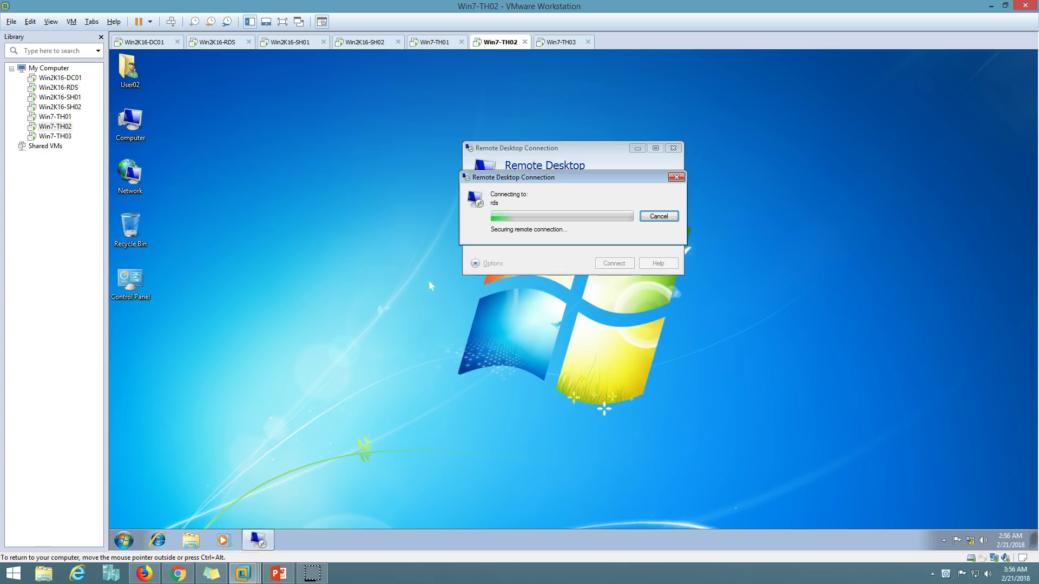
Switch to the Win7-TH03 virtual machine and connect to rds through Remote Desktop Connection, entering the account password
left_click(563, 42)
left_click(498, 43)
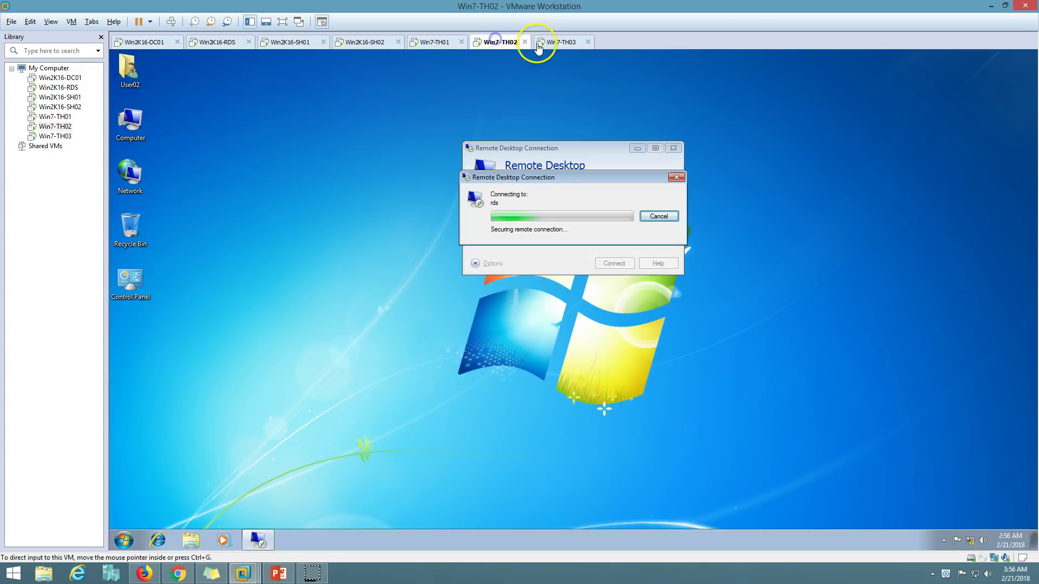
left_click(538, 46)
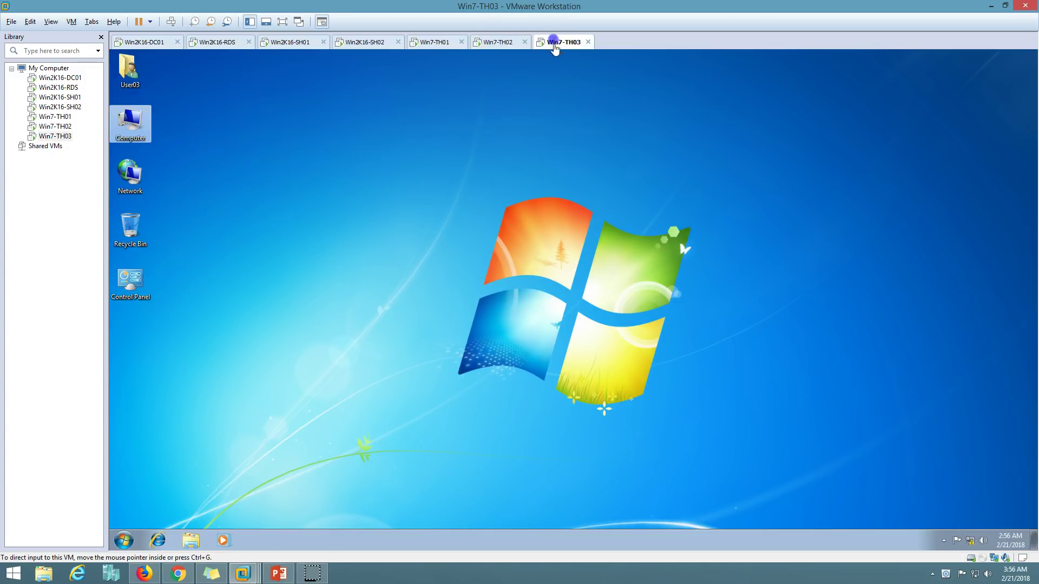
left_click(124, 540)
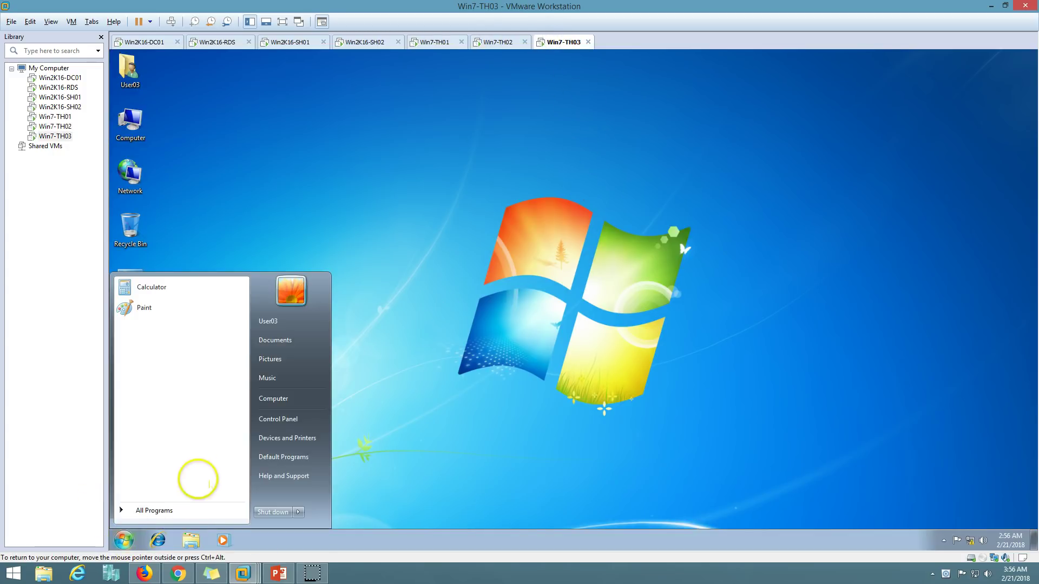
left_click(167, 510)
left_click(143, 355)
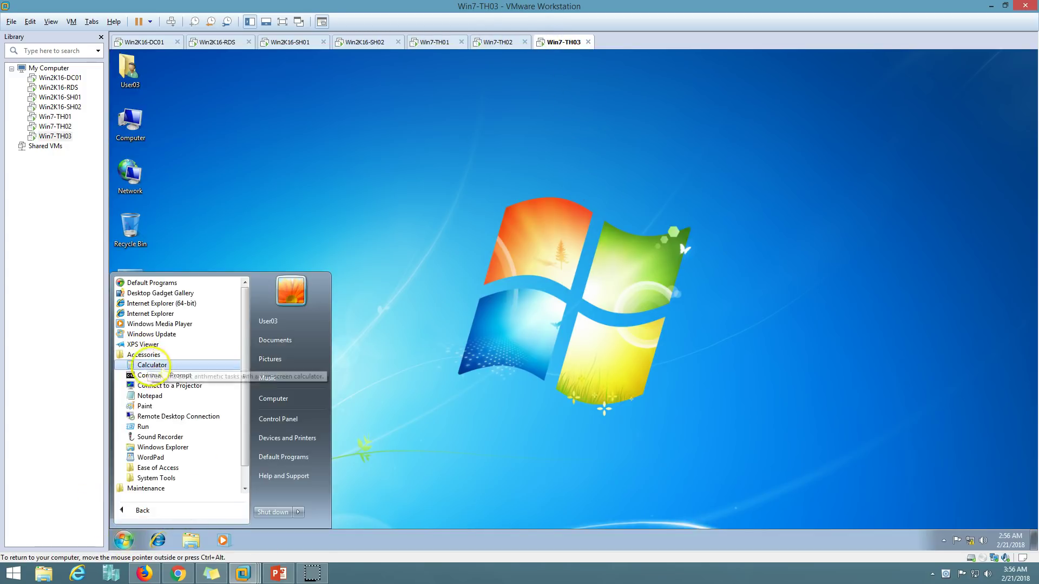
left_click(158, 414)
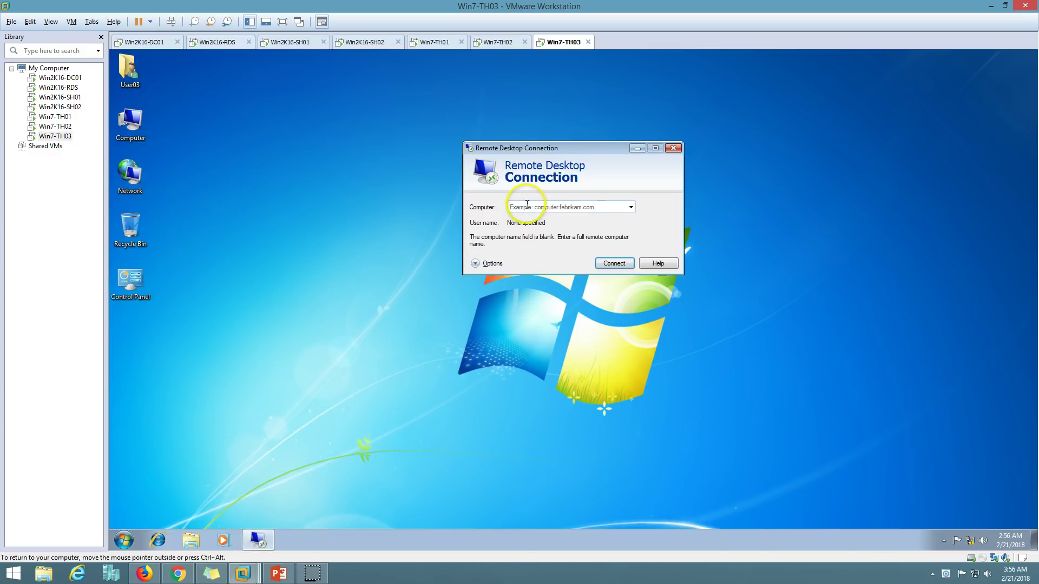
type("rds")
key("Return")
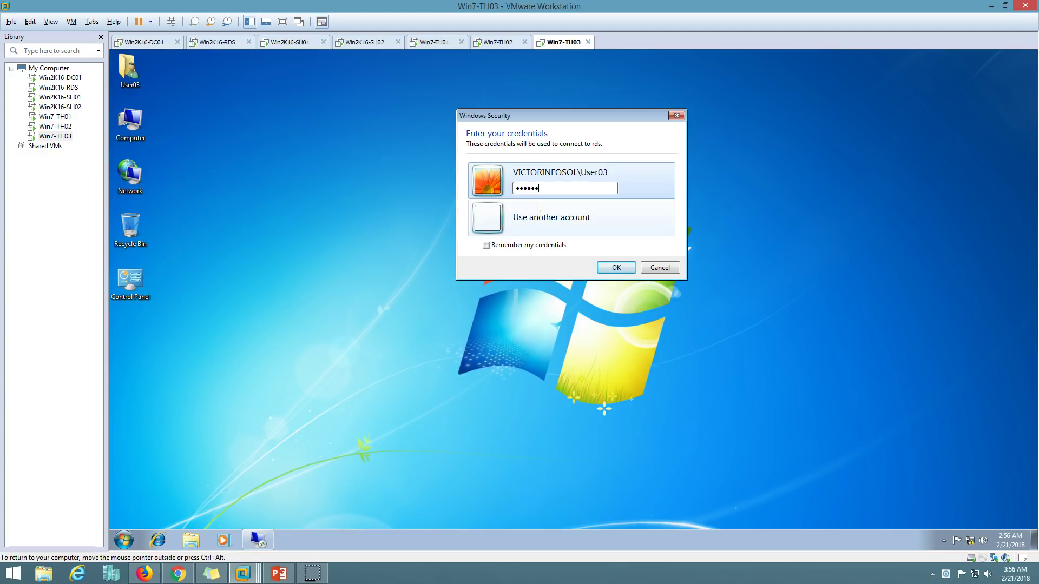
key("Return")
Accept the session host certificate warnings on Win7-TH01 and Win7-TH02, choosing not to be asked again on Win7-TH02
left_click(434, 42)
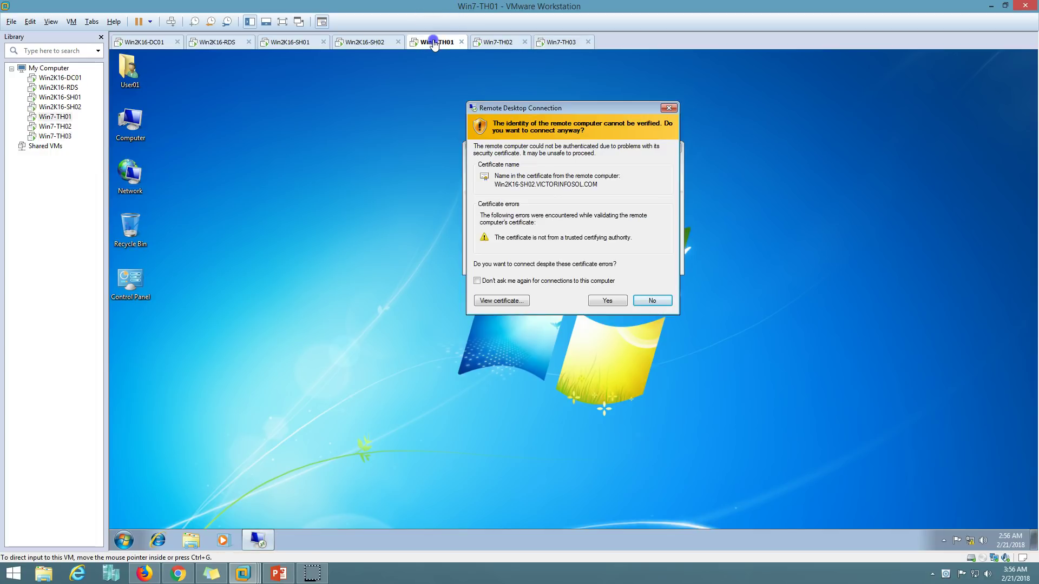
left_click(606, 301)
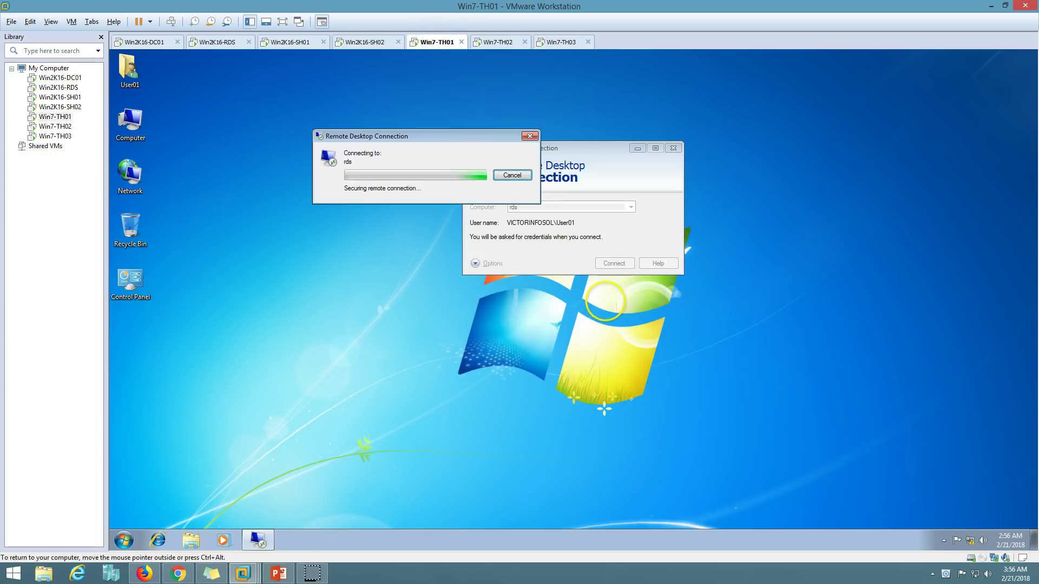
left_click(498, 42)
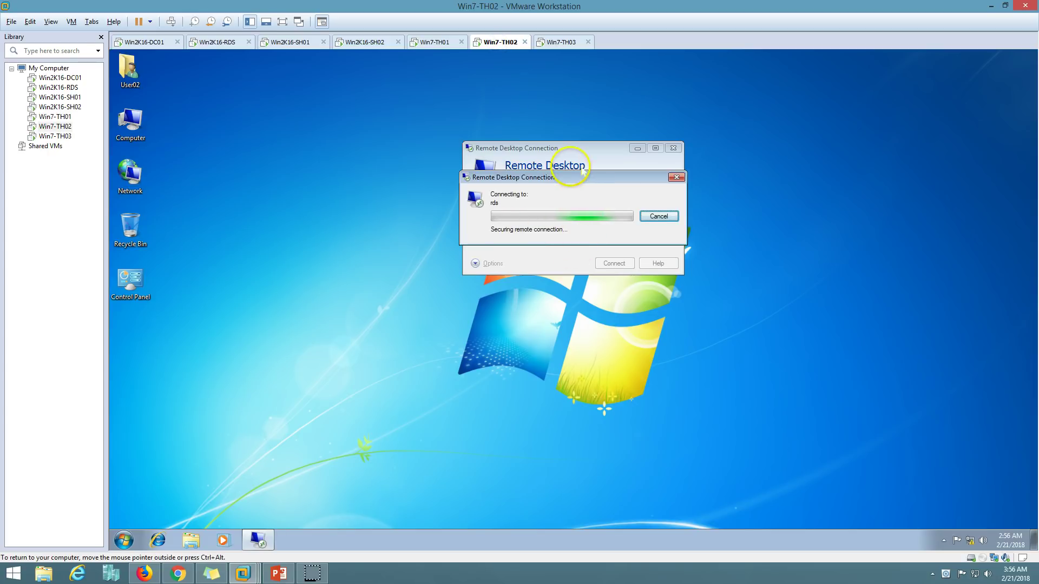
left_click(552, 43)
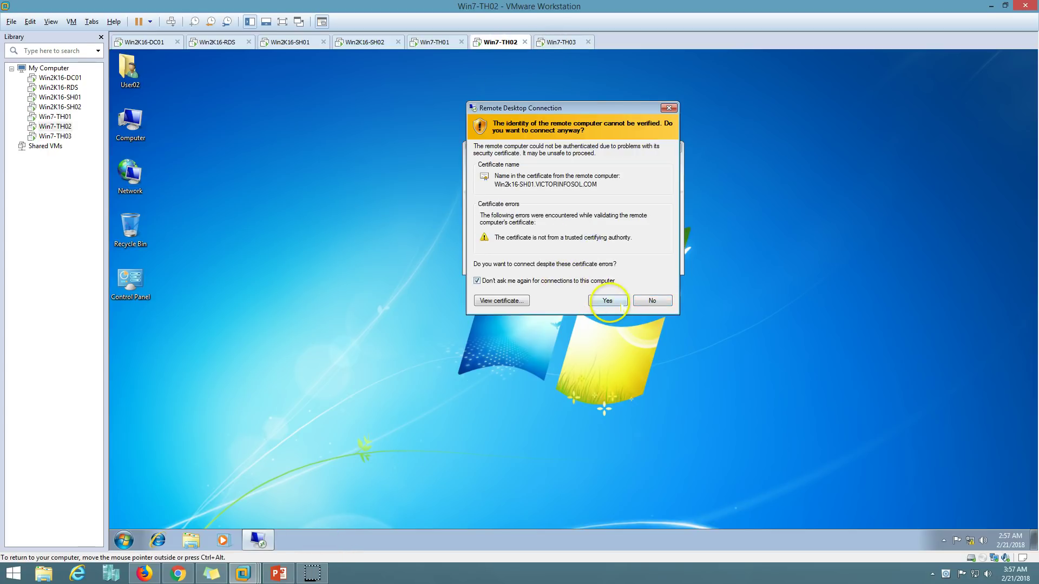
left_click(606, 301)
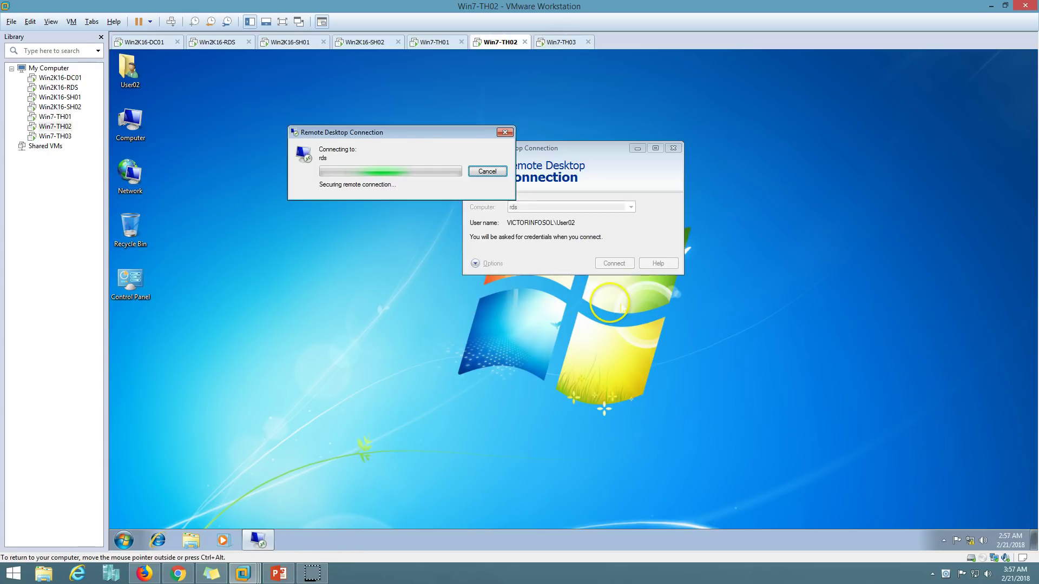
On Win7-TH03, choose not to be asked again for this computer and connect despite the certificate warning
left_click(431, 42)
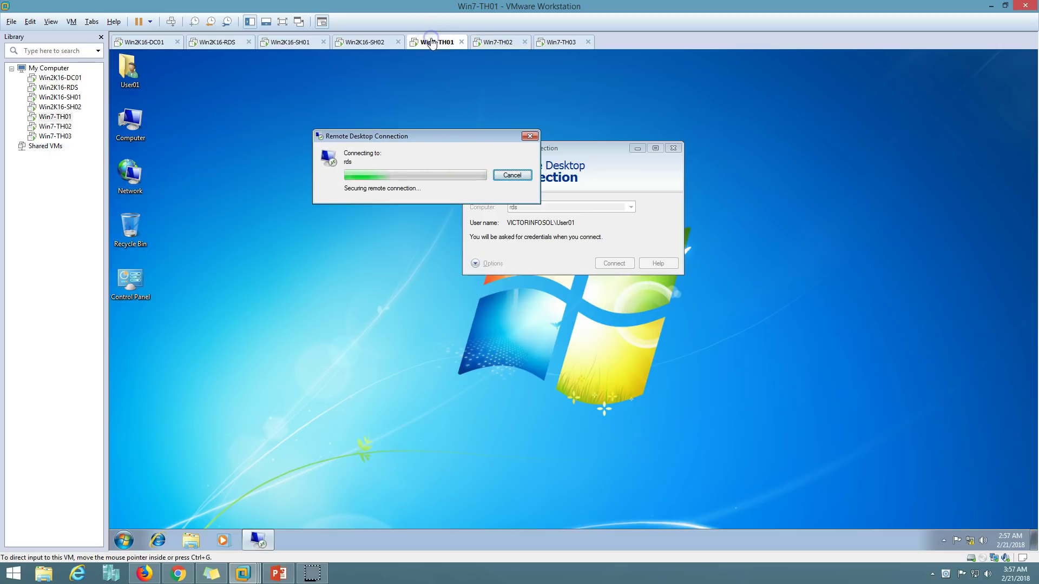
left_click(495, 43)
left_click(560, 42)
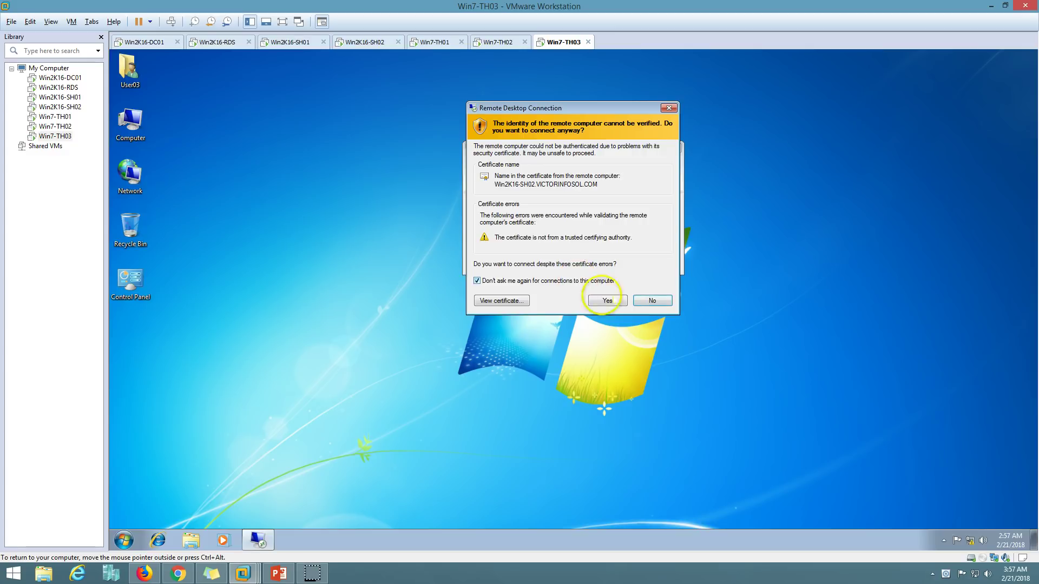
left_click(611, 305)
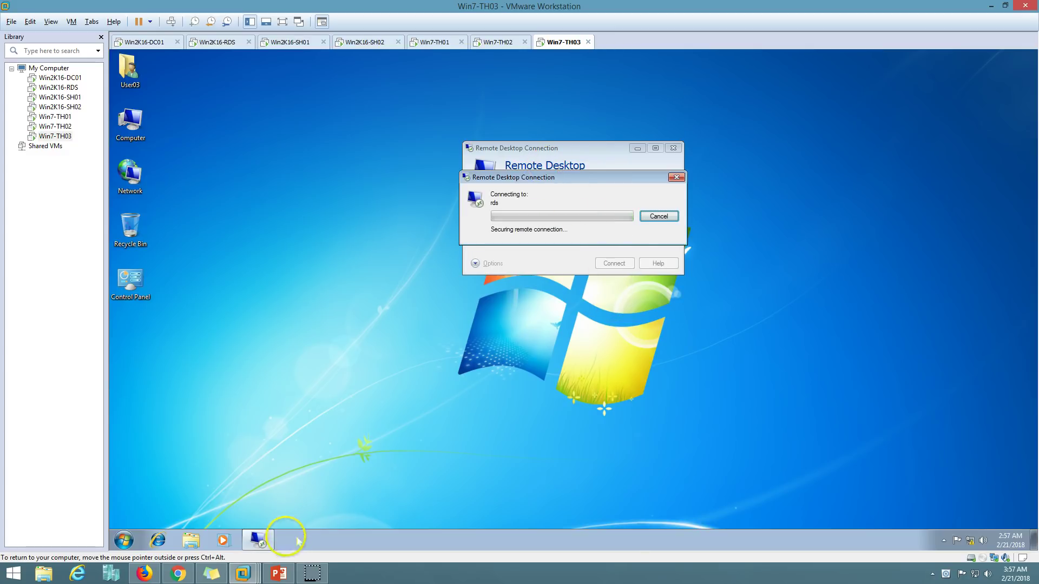
Switch to Win7-TH01 and complete the Classic Start Menu setup in the rds session, enabling the replacement Start button
left_click(430, 43)
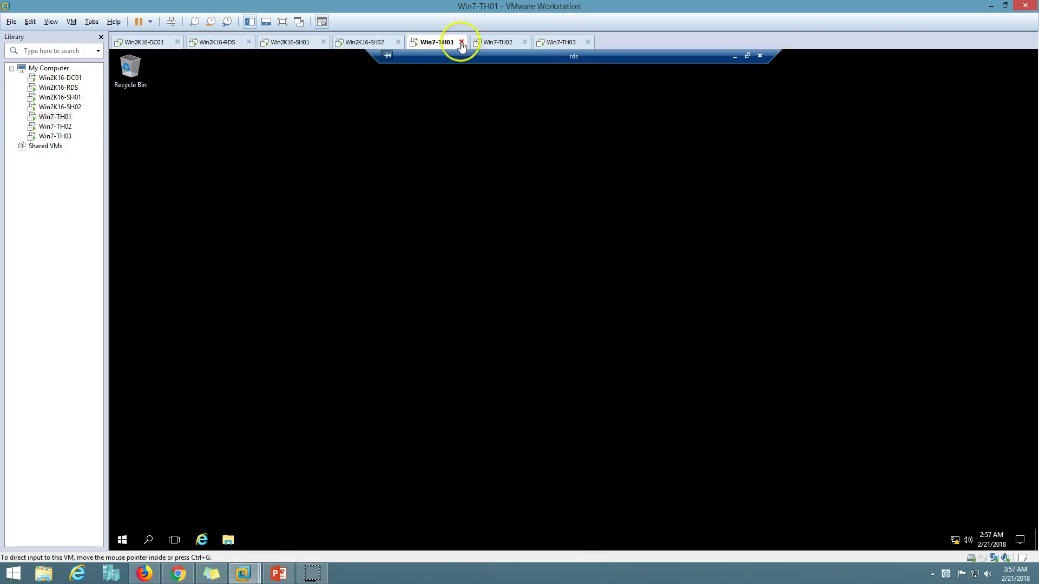
left_click(126, 542)
left_click(434, 355)
left_click(670, 431)
In the Win7-TH01 rds session, test Word 2016 by creating a blank document, and close it
left_click(123, 540)
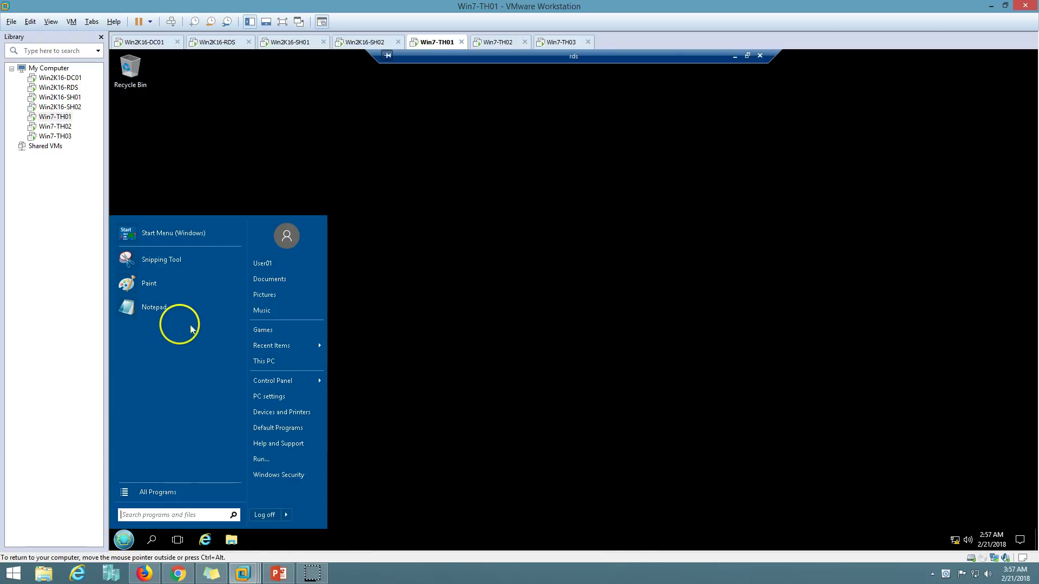
left_click(162, 493)
left_click(174, 322)
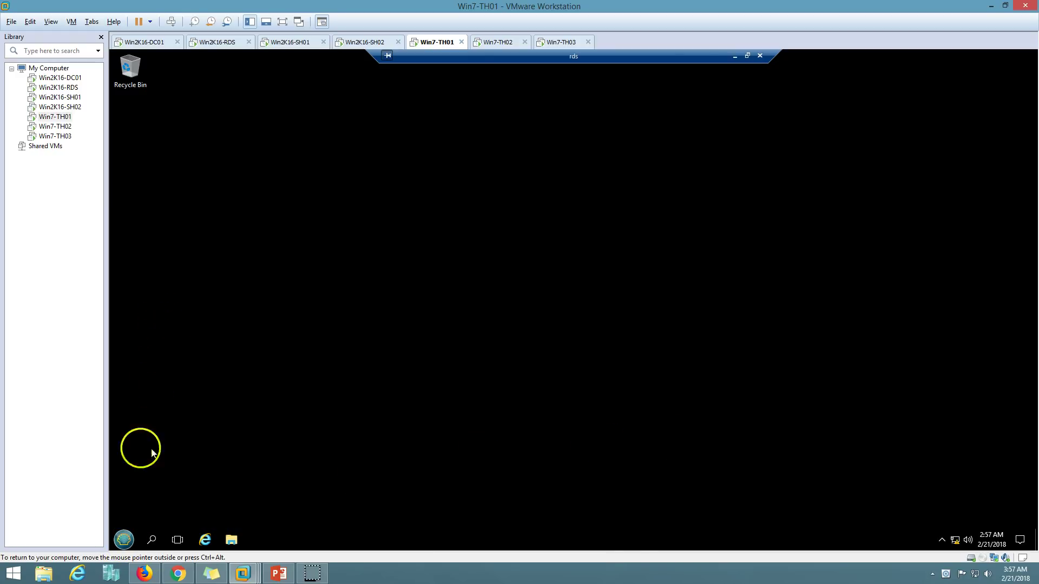
left_click(124, 540)
left_click(179, 500)
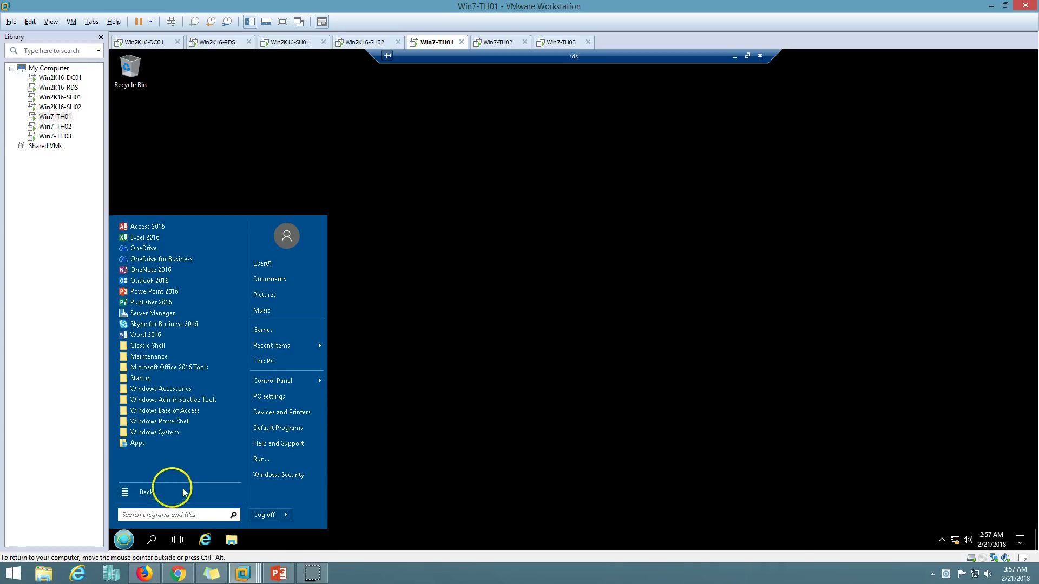
left_click(172, 340)
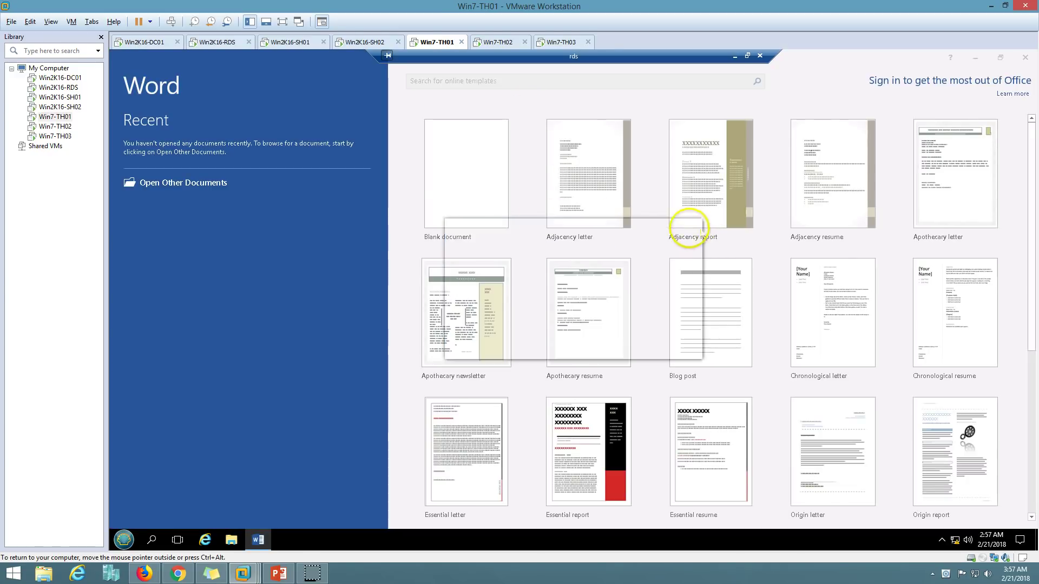
left_click(464, 203)
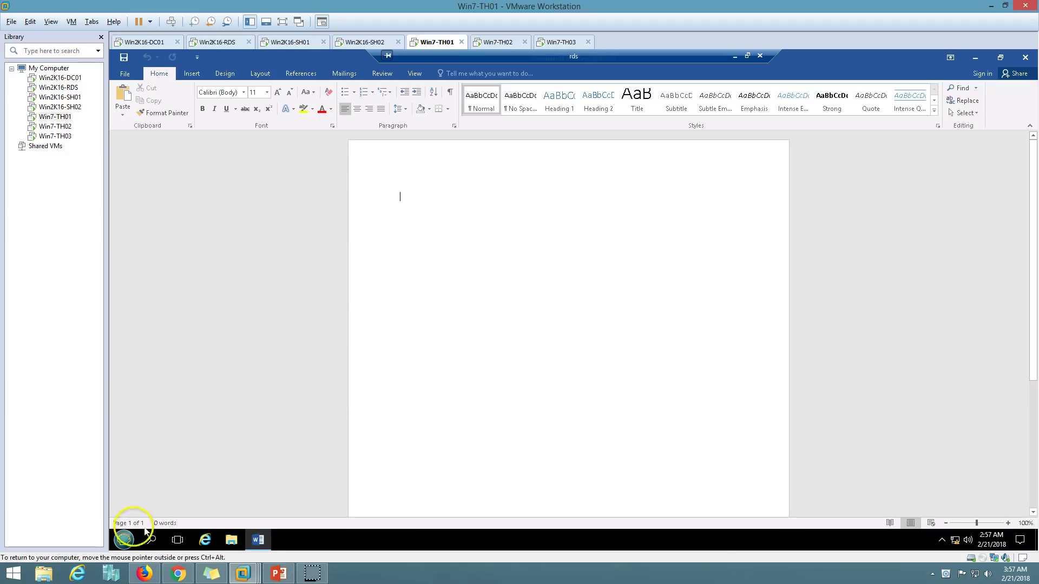
left_click(123, 539)
left_click(575, 323)
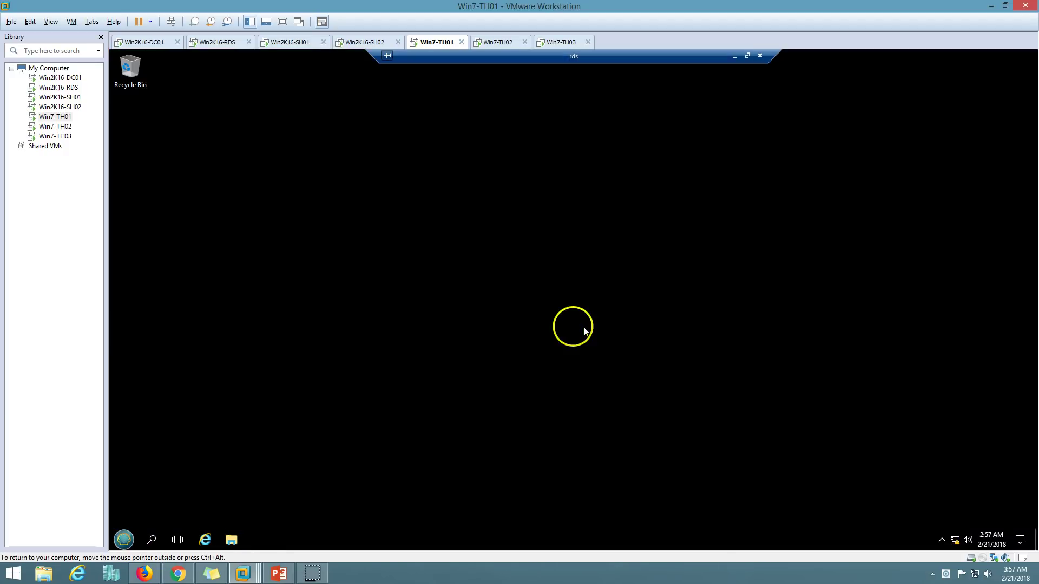
Launch Notepad and Snipping Tool in the Win7-TH01 rds session
left_click(124, 539)
left_click(149, 307)
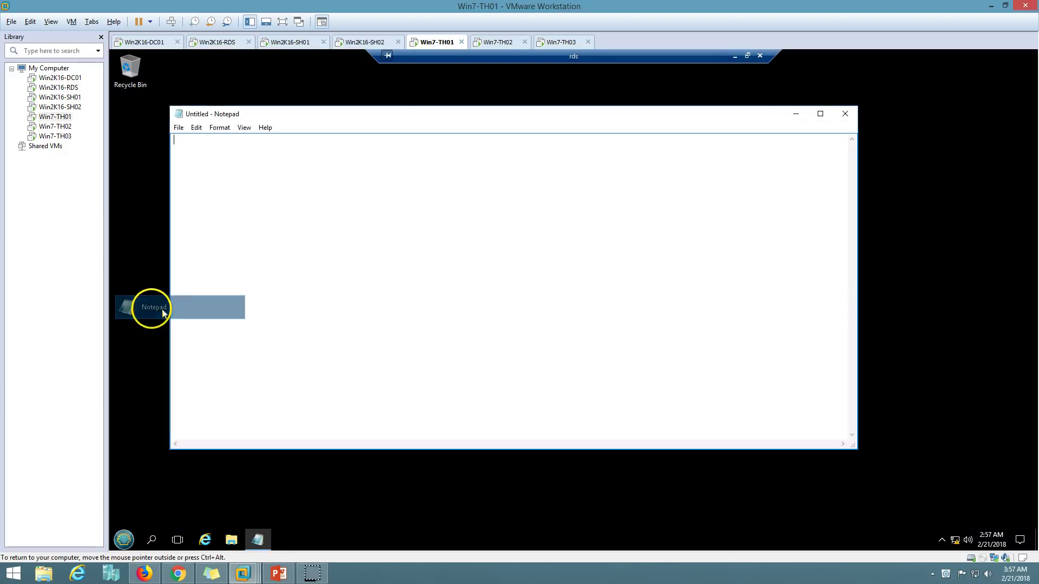
left_click(123, 539)
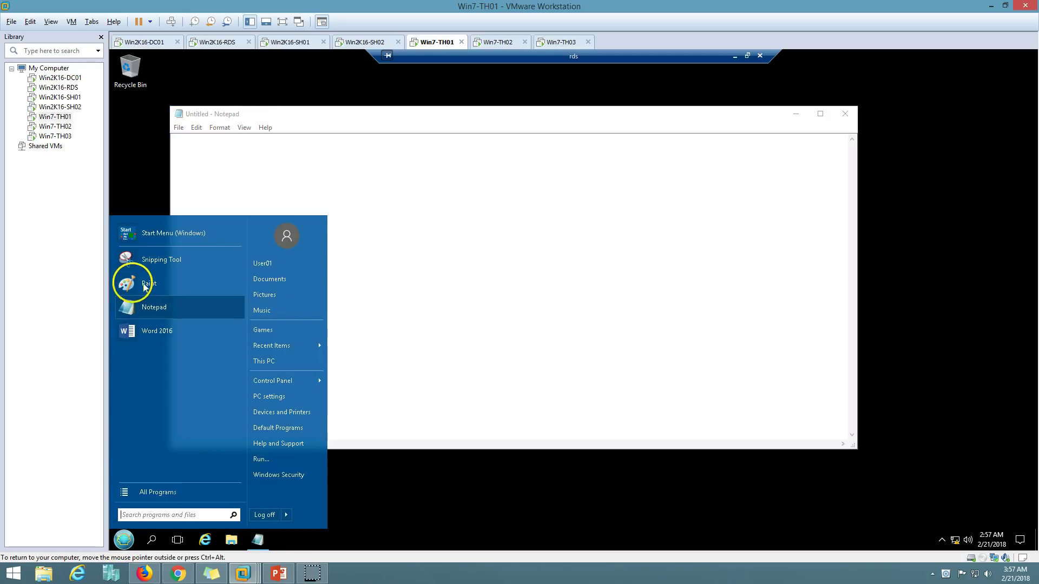
left_click(160, 260)
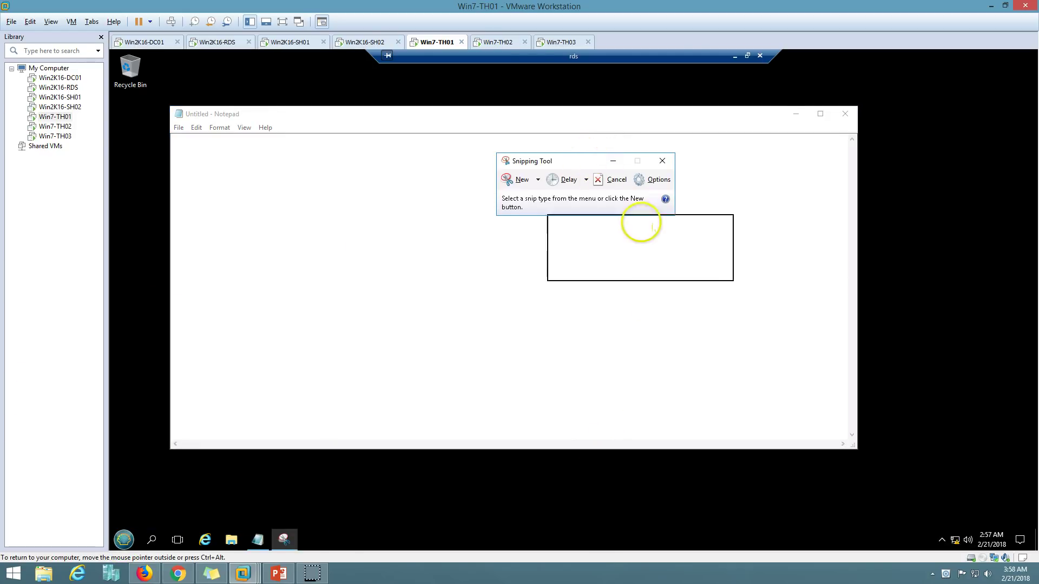
Switch to Win7-TH02 and complete its Classic Start Menu setup with the Windows 7 style and replacement Start button
left_click(503, 39)
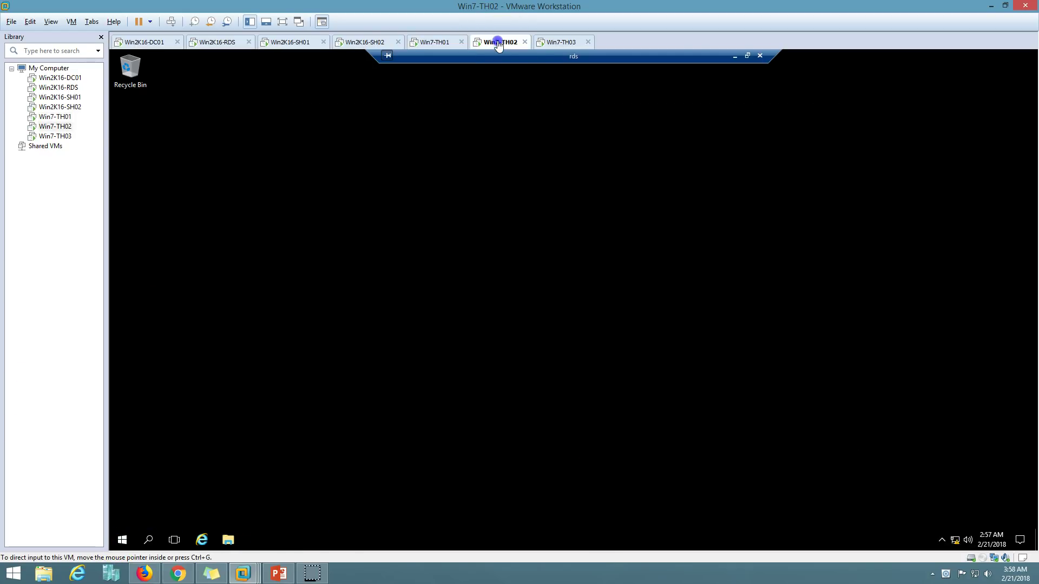
left_click(122, 539)
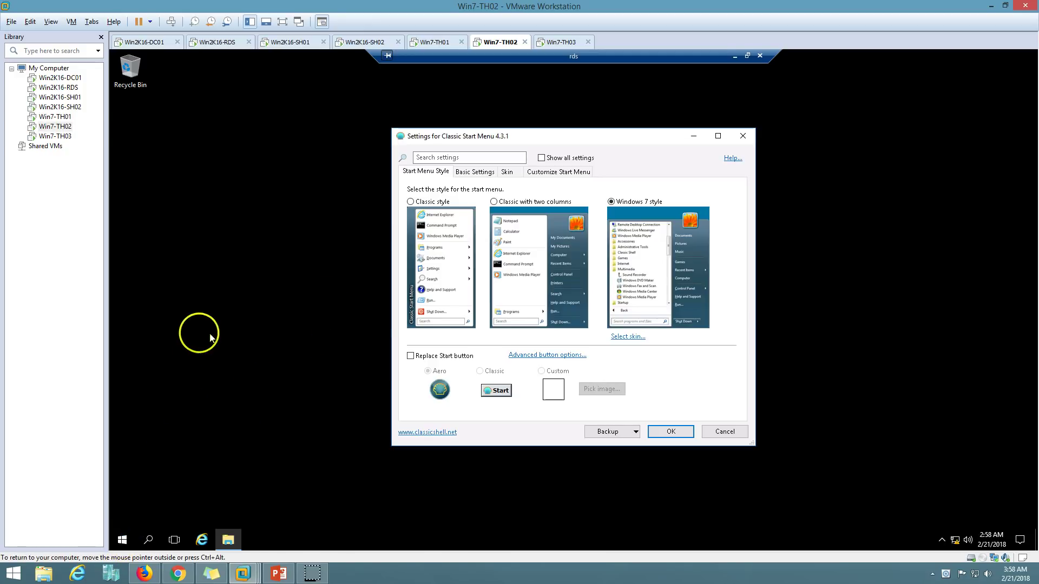
left_click(662, 431)
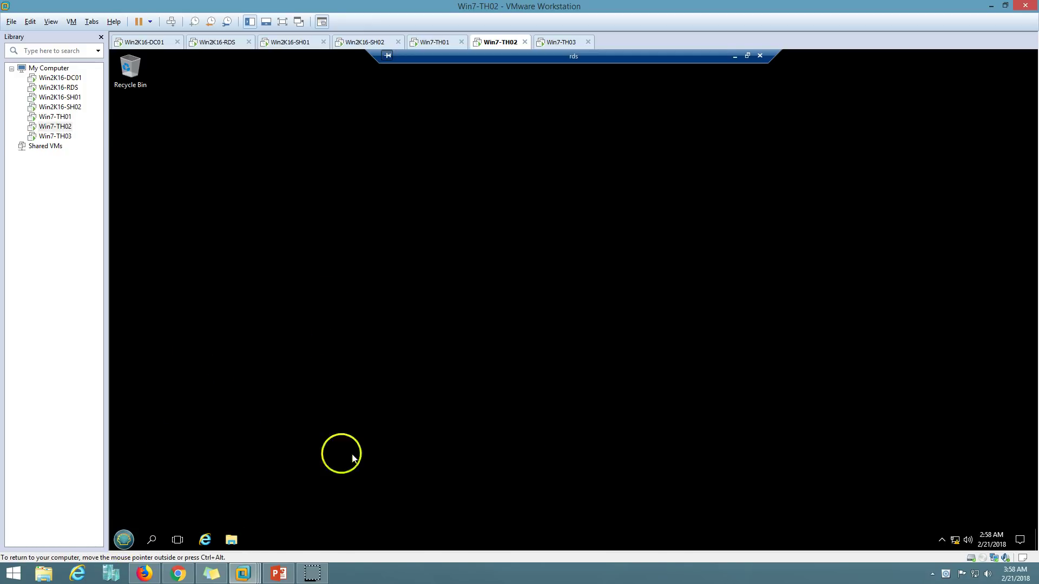
Open a command prompt in the Win7-TH02 rds session and run whoami to check the logged-on account
left_click(124, 539)
type("cmd")
key("Return")
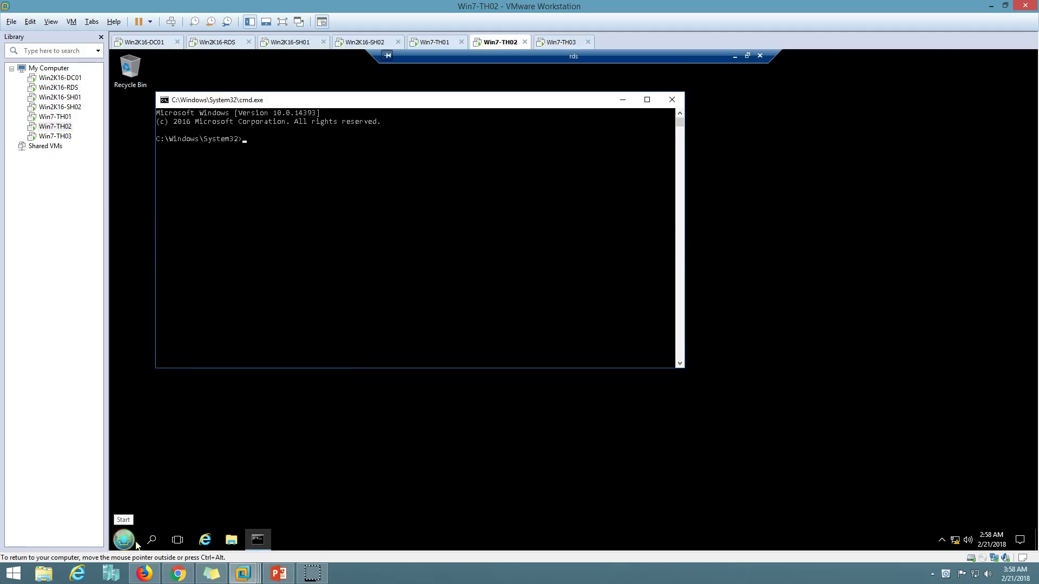
left_click(270, 305)
type("who")
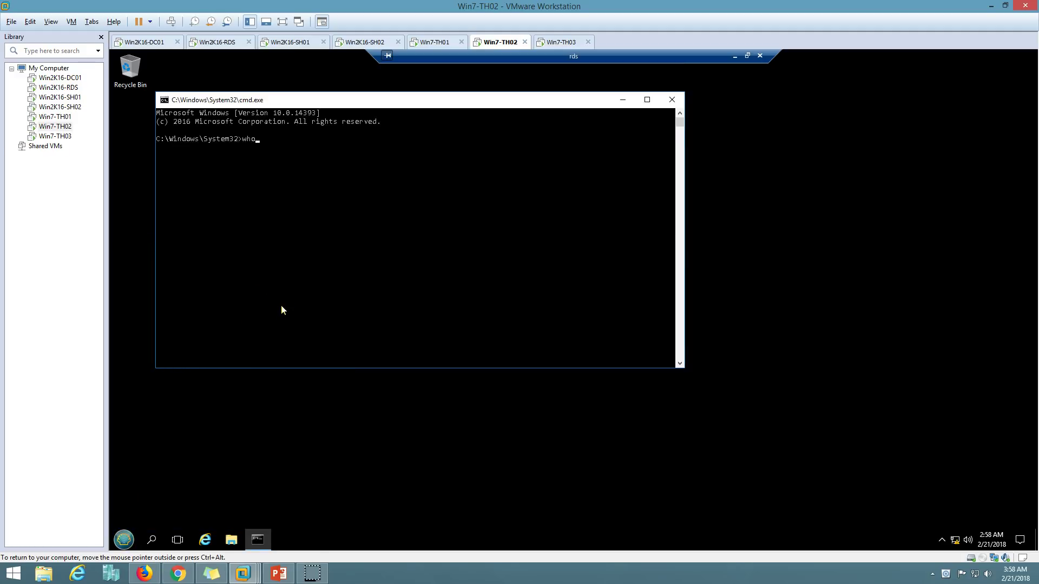
type("ami")
key("Return")
left_click(377, 245)
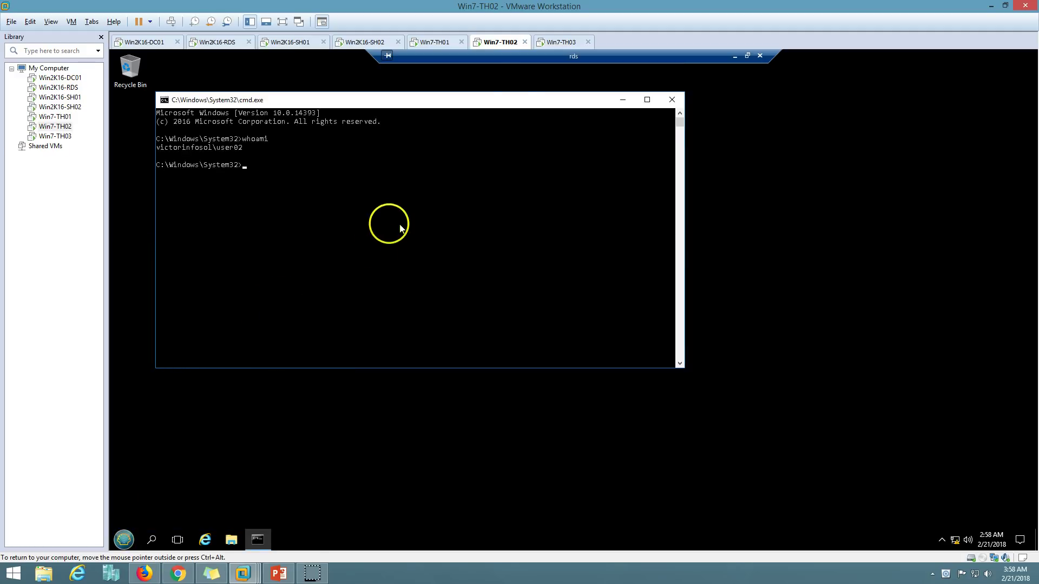
Return to Win7-TH01, open a command prompt in its rds session and run whoami
left_click(433, 42)
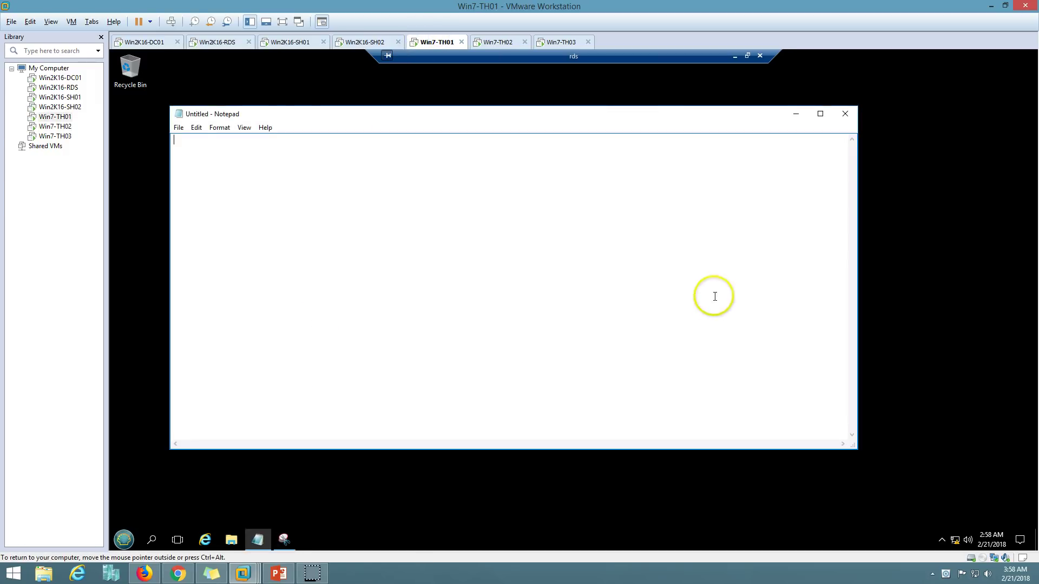
left_click(124, 540)
type("cmd")
key("Return")
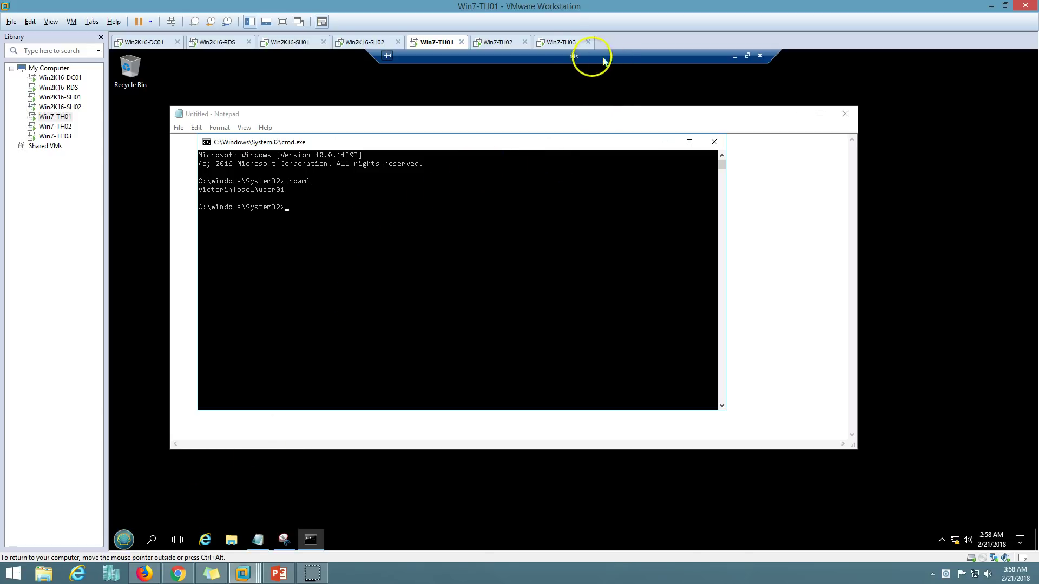
Switch to Win7-TH03 and set its Classic Start Menu to replace the Start button with the Aero one
left_click(561, 42)
left_click(122, 540)
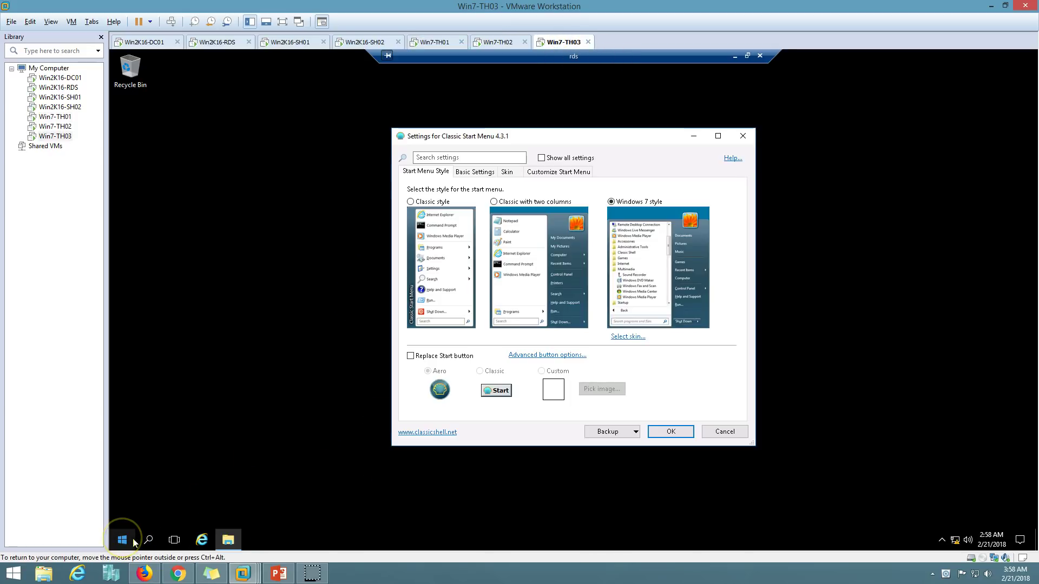
left_click(411, 356)
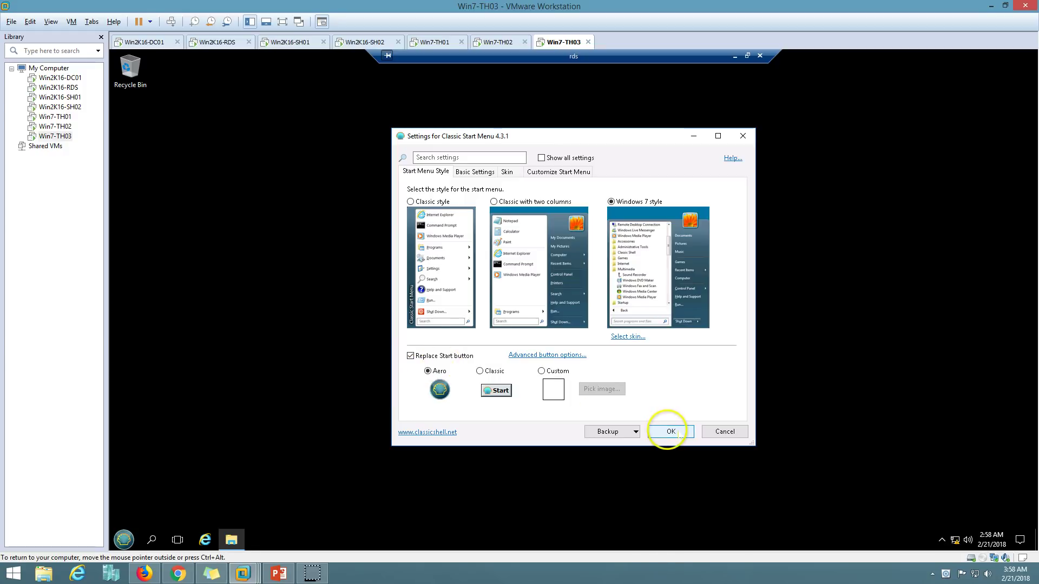
left_click(671, 432)
Open a command prompt in the Win7-TH03 rds session and run whoami
left_click(123, 539)
type("cmd")
key("Return")
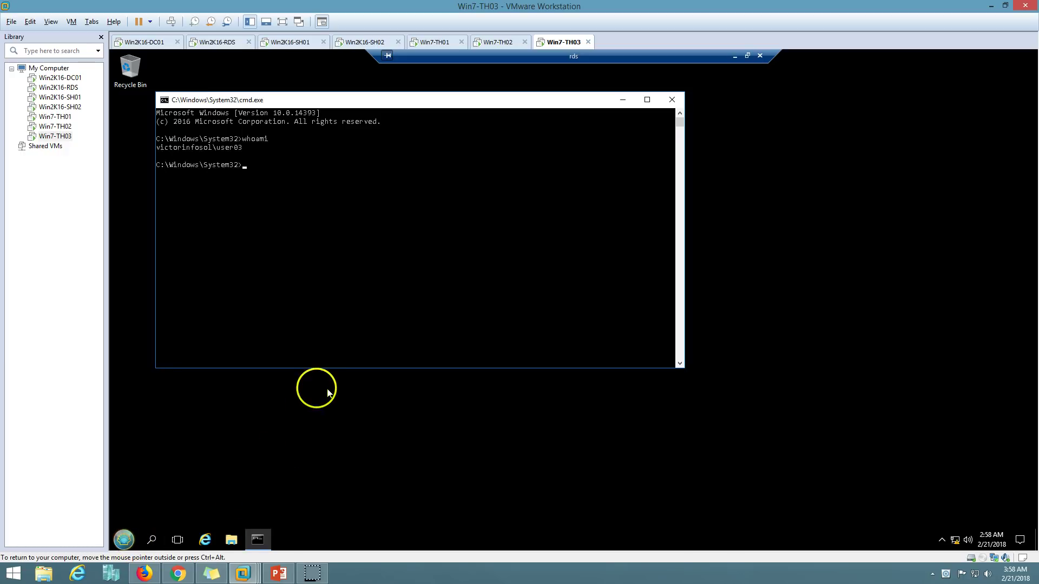
Switch to the Win2K16-RDS server, open the SessionHost-Demo collection and refresh its data
left_click(304, 43)
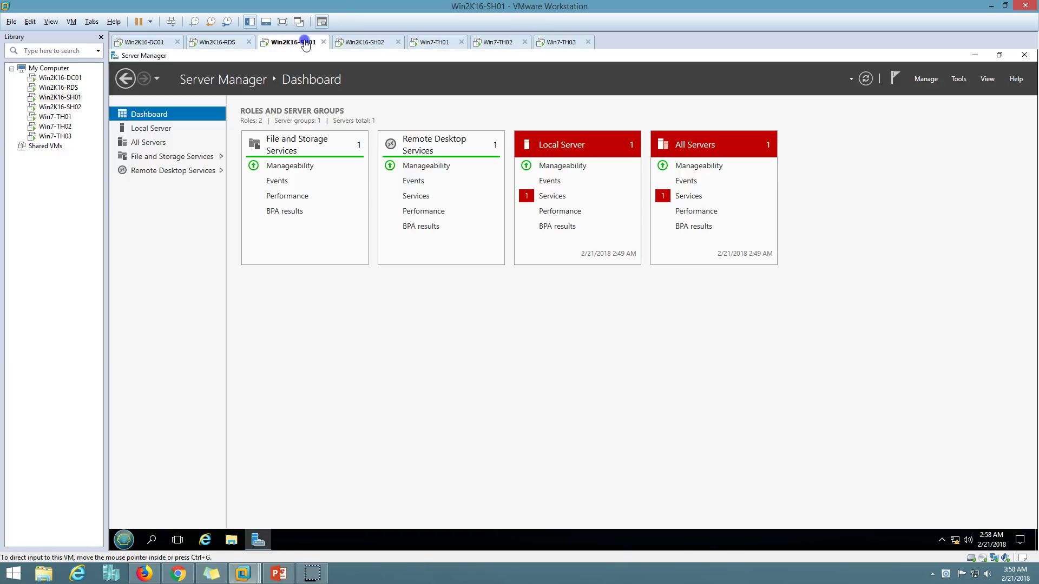
left_click(231, 47)
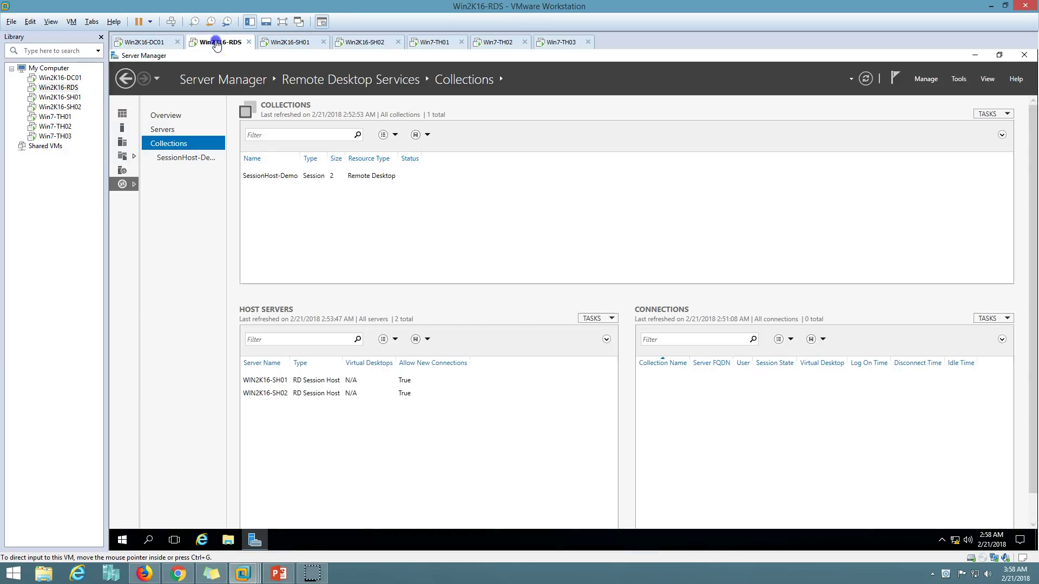
left_click(186, 157)
left_click(865, 79)
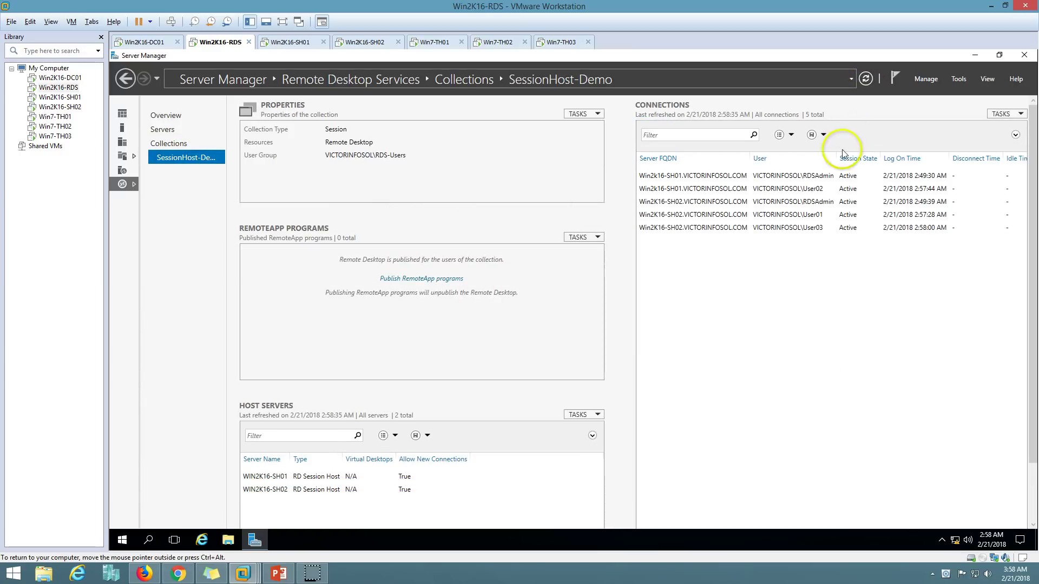
Examine the SessionHost-Demo connections to see which session host each user is logged on to
left_click(769, 201)
left_click(769, 230)
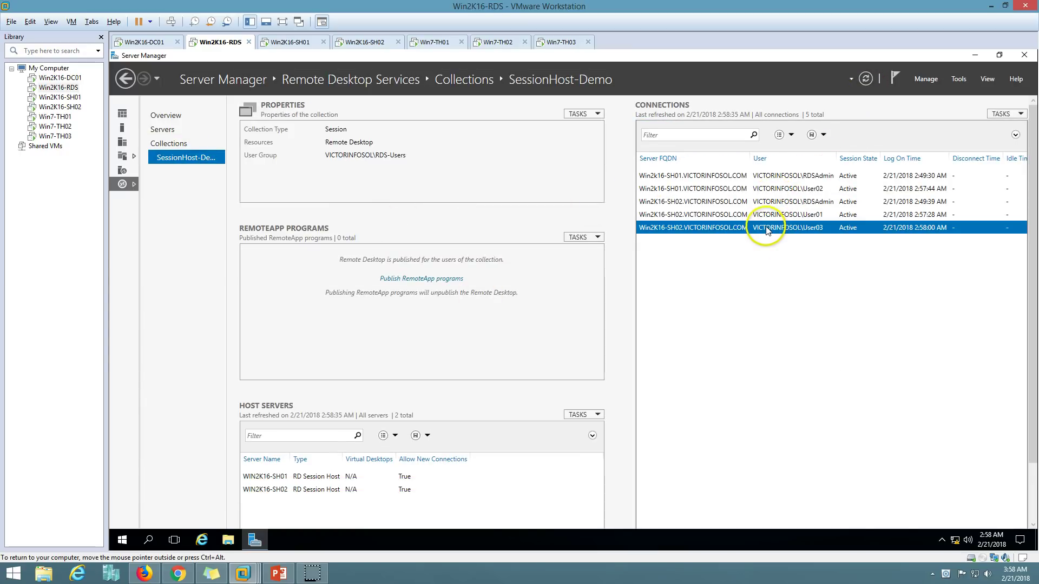
left_click(755, 189)
left_click(750, 176)
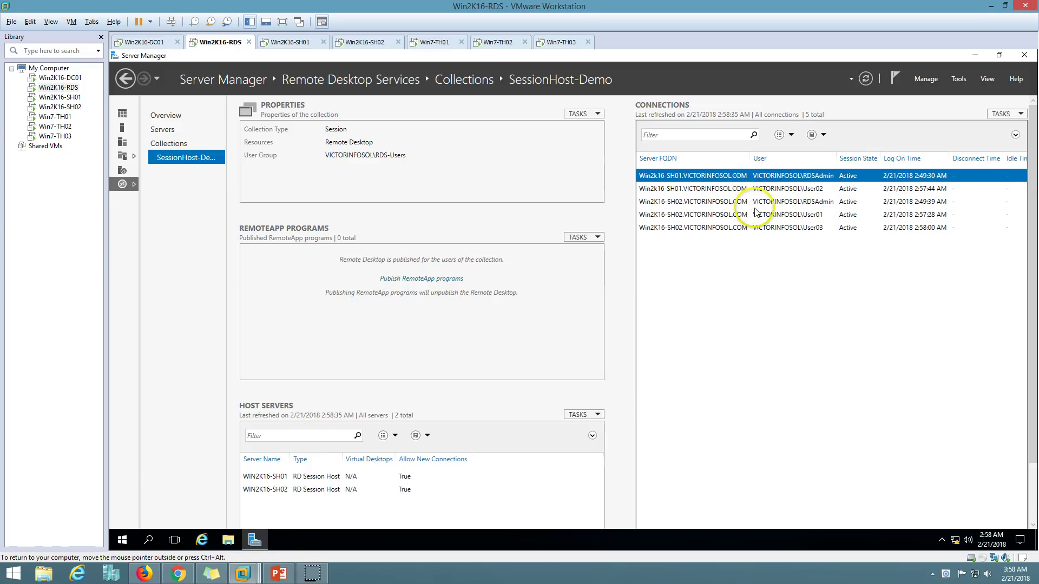
left_click(760, 214)
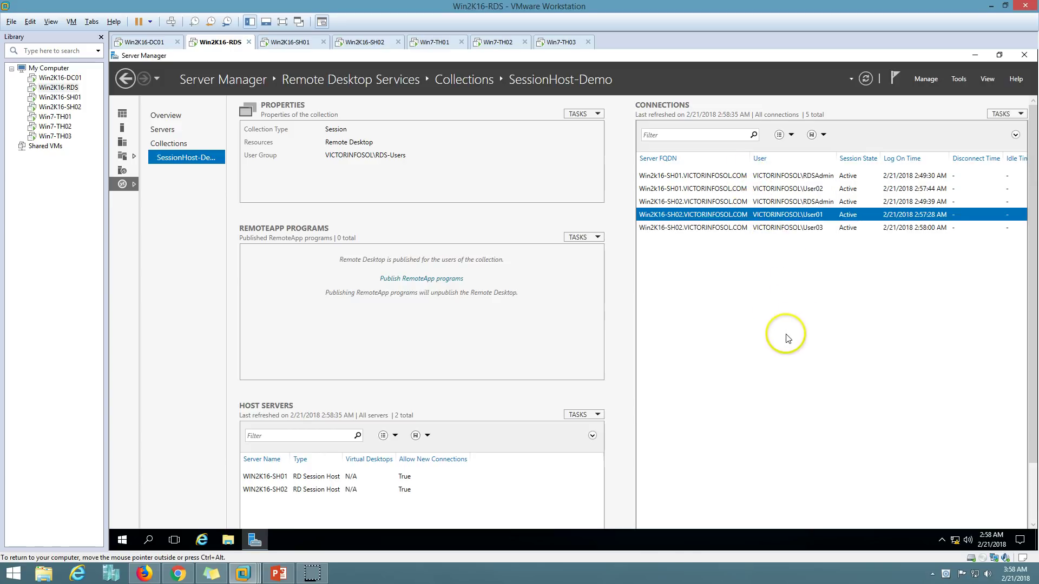
left_click(738, 203)
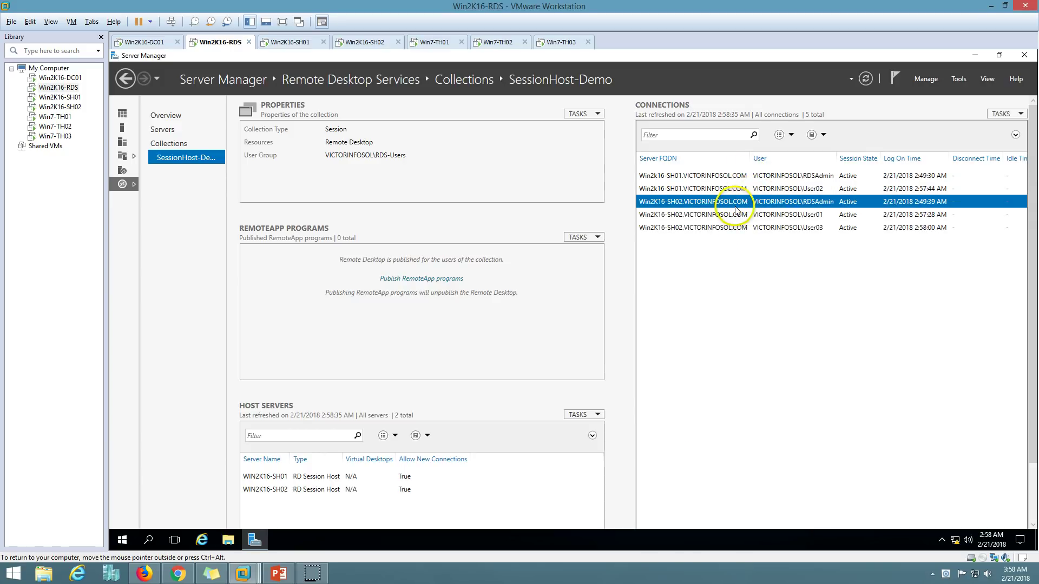
left_click(740, 191)
left_click(684, 176)
left_click(689, 189)
left_click(755, 204)
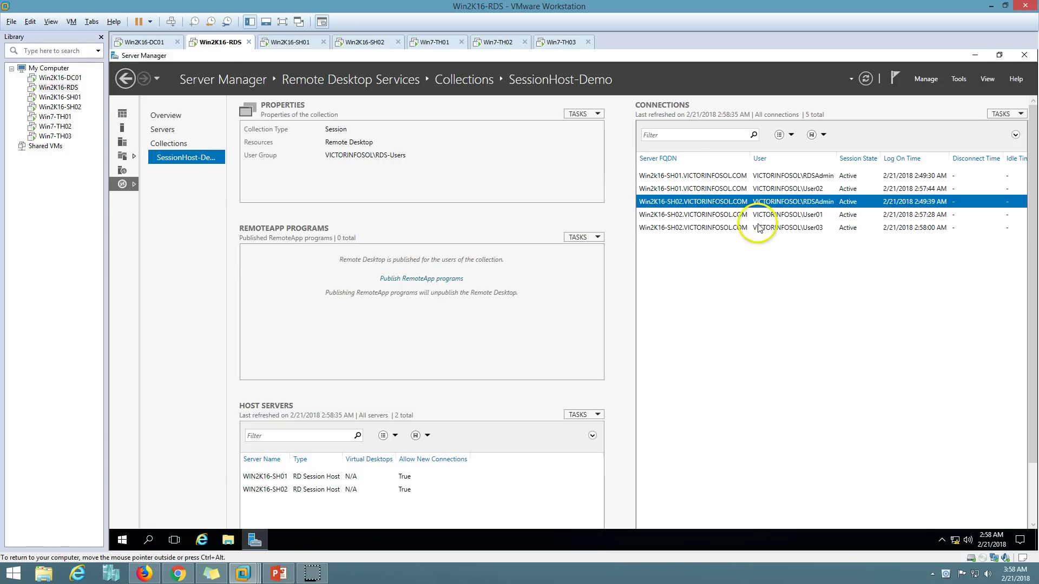
left_click(758, 227)
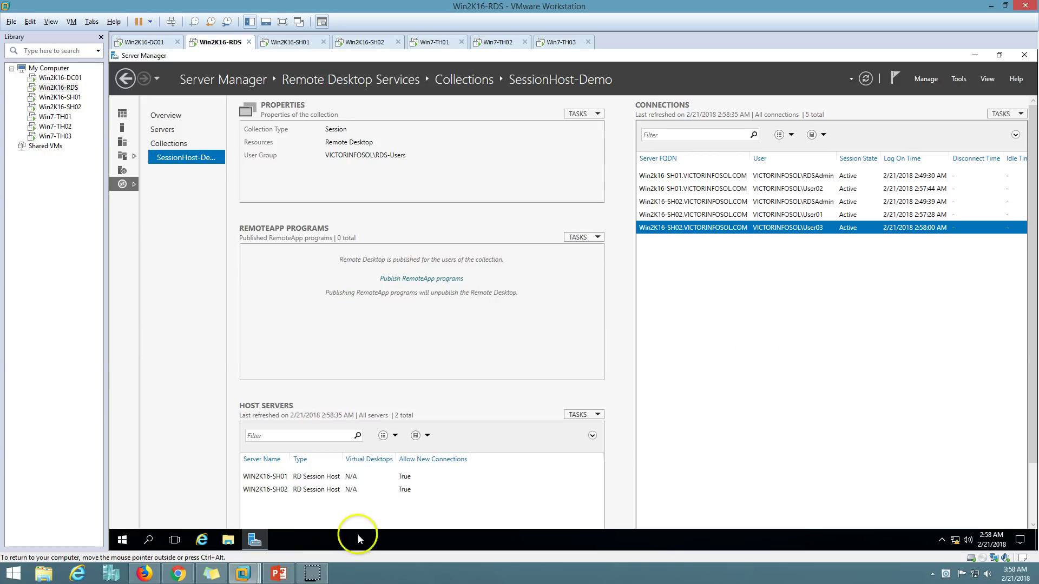
Switch to the PowerPoint slide show and go back to the title slide on RDS installation and configuration
left_click(279, 573)
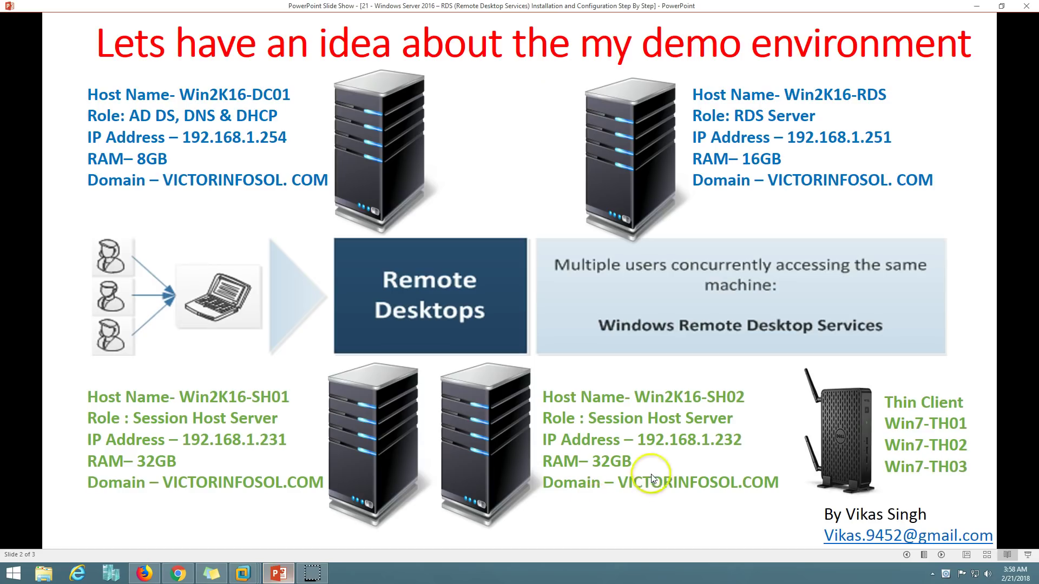
left_click(903, 555)
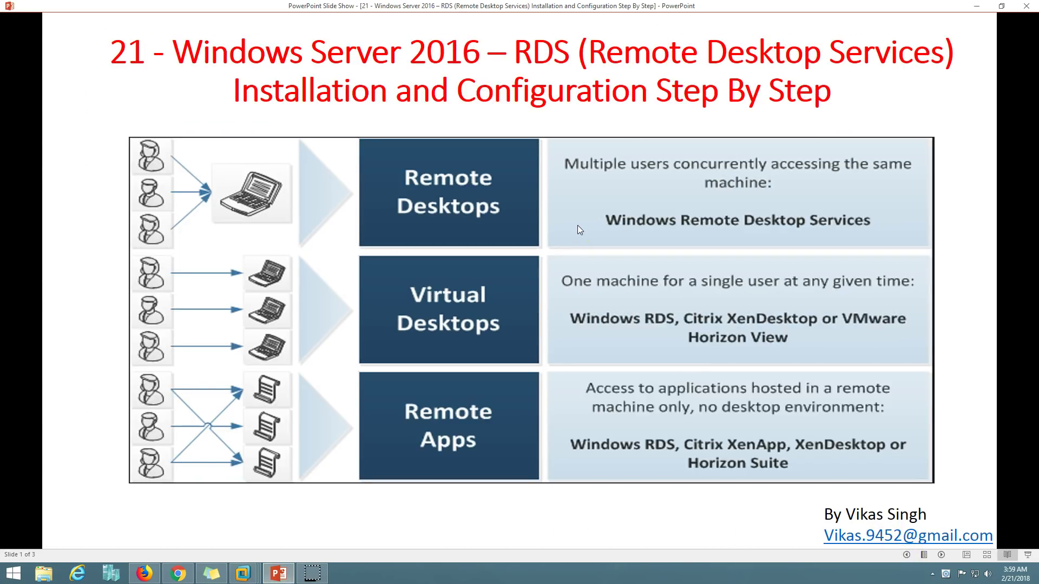